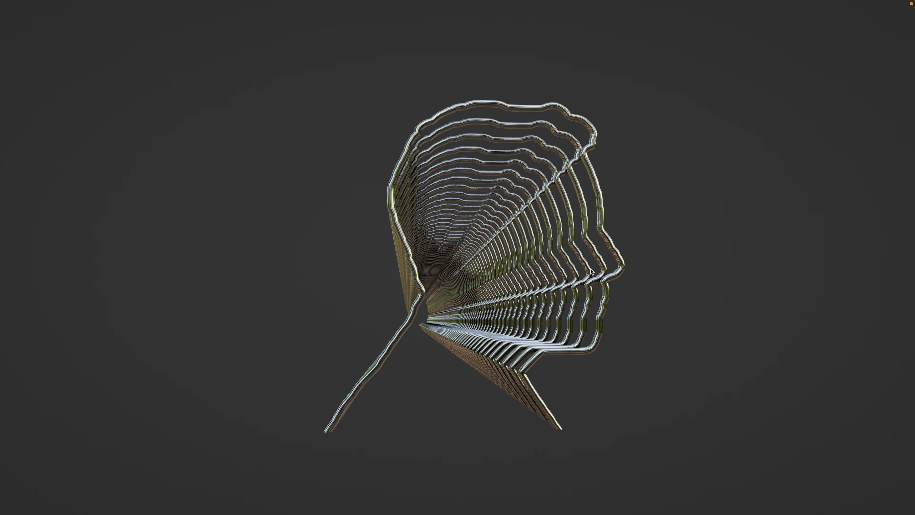
Exit the maximized 3D view and widen the image editor beside the viewport to show the reference portrait
{"action": "key", "text": "ctrl+alt+space"}
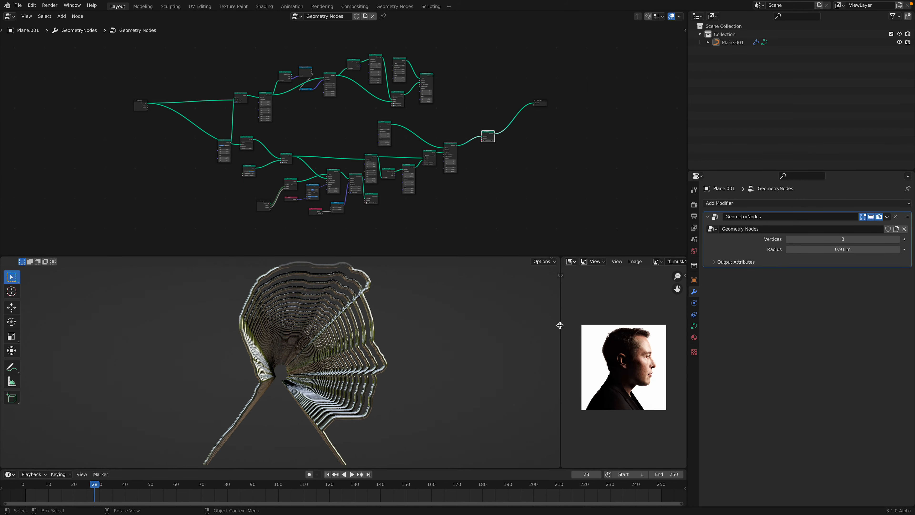
{"action": "left_click_drag", "start_coordinate": [561, 323], "coordinate": [479, 324]}
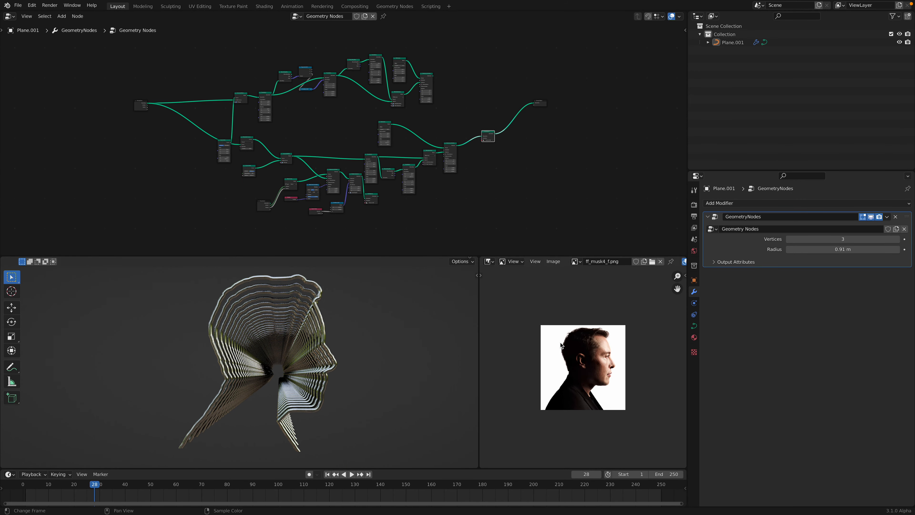
{"action": "scroll", "coordinate": [530, 331], "scroll_direction": "up", "scroll_amount": 1}
{"action": "scroll", "coordinate": [530, 331], "scroll_direction": "up", "scroll_amount": 2}
{"action": "scroll", "coordinate": [496, 329], "scroll_direction": "down", "scroll_amount": 3}
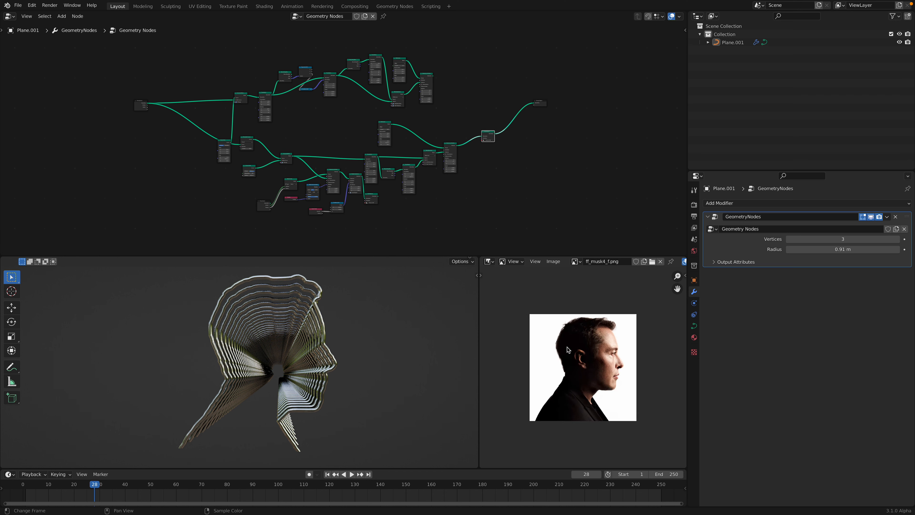
{"action": "mouse_move", "coordinate": [484, 186]}
{"action": "middle_mouse_down"}
{"action": "mouse_move", "coordinate": [468, 198]}
{"action": "mouse_move", "coordinate": [482, 191]}
{"action": "middle_mouse_up"}
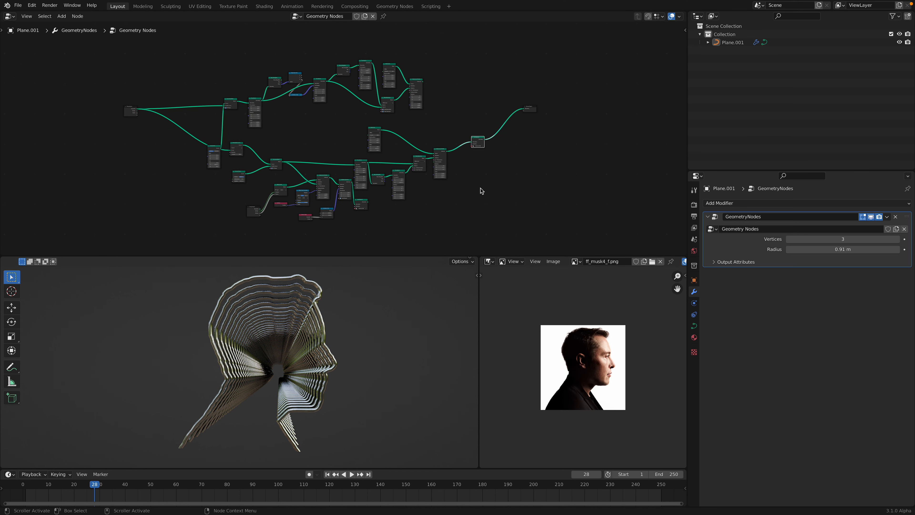
{"action": "middle_click_drag", "start_coordinate": [481, 191], "coordinate": [505, 197]}
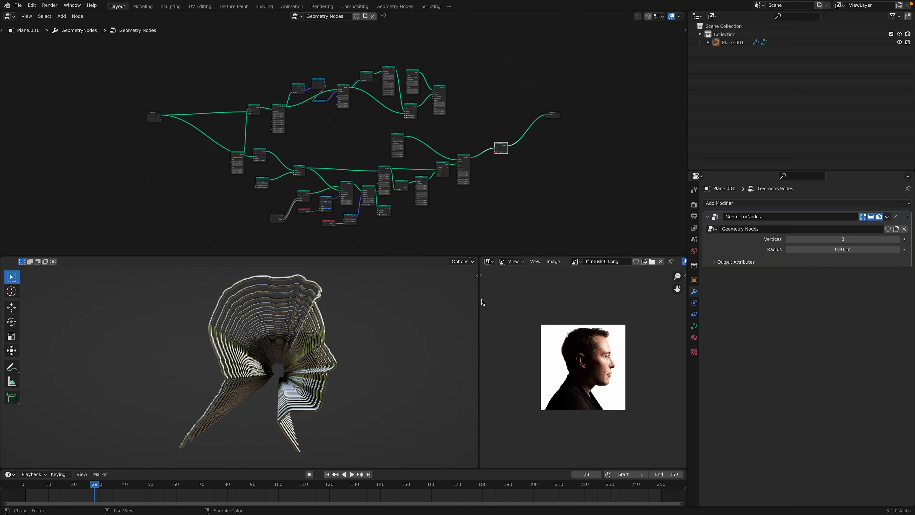
{"action": "left_click_drag", "start_coordinate": [479, 299], "coordinate": [496, 299]}
Move the upper Instance on Points node aside and connect its Instances output to the Group Output's Geometry
{"action": "scroll", "coordinate": [445, 126], "scroll_direction": "up", "scroll_amount": 5}
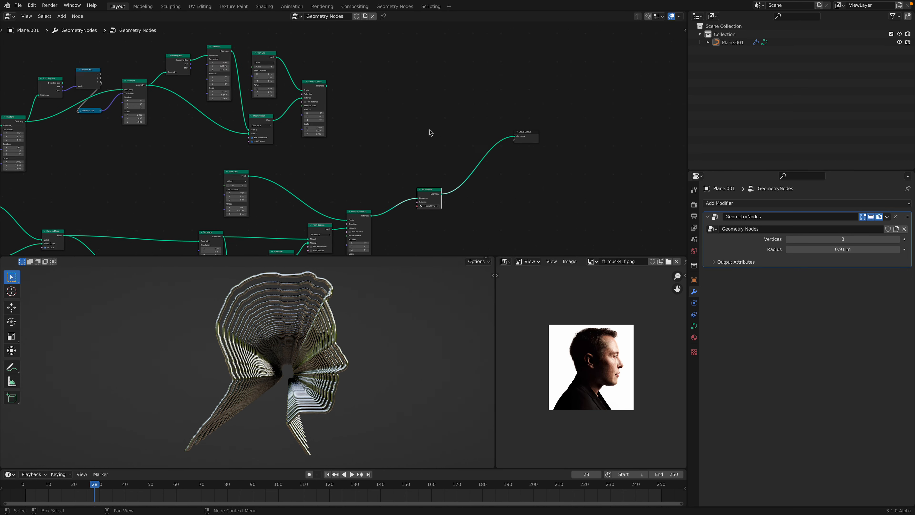
{"action": "left_click_drag", "start_coordinate": [550, 132], "coordinate": [544, 119]}
{"action": "scroll", "coordinate": [474, 106], "scroll_direction": "up", "scroll_amount": 4}
{"action": "middle_click_drag", "start_coordinate": [474, 106], "coordinate": [409, 117]}
{"action": "left_click_drag", "start_coordinate": [240, 59], "coordinate": [316, 56]}
{"action": "mouse_move", "coordinate": [303, 371]}
{"action": "middle_mouse_down"}
{"action": "mouse_move", "coordinate": [291, 362]}
{"action": "mouse_move", "coordinate": [310, 369]}
{"action": "middle_mouse_up"}
{"action": "middle_click_drag", "start_coordinate": [315, 138], "coordinate": [320, 149]}
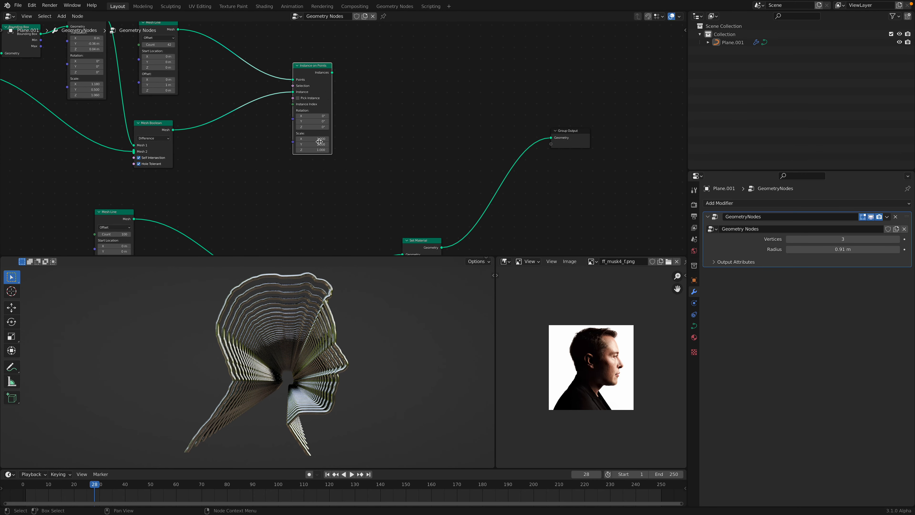
{"action": "left_click_drag", "start_coordinate": [335, 73], "coordinate": [551, 138]}
{"action": "middle_click_drag", "start_coordinate": [398, 361], "coordinate": [275, 348]}
Add a Geometry Switch node with Instance on Points as False and Set Material as True, feeding the Group Output
{"action": "middle_click_drag", "start_coordinate": [487, 140], "coordinate": [491, 113]}
{"action": "left_click_drag", "start_coordinate": [435, 214], "coordinate": [431, 211]}
{"action": "middle_click_drag", "start_coordinate": [464, 163], "coordinate": [459, 167]}
{"action": "key", "text": "shift+a"}
{"action": "type", "text": "sw"}
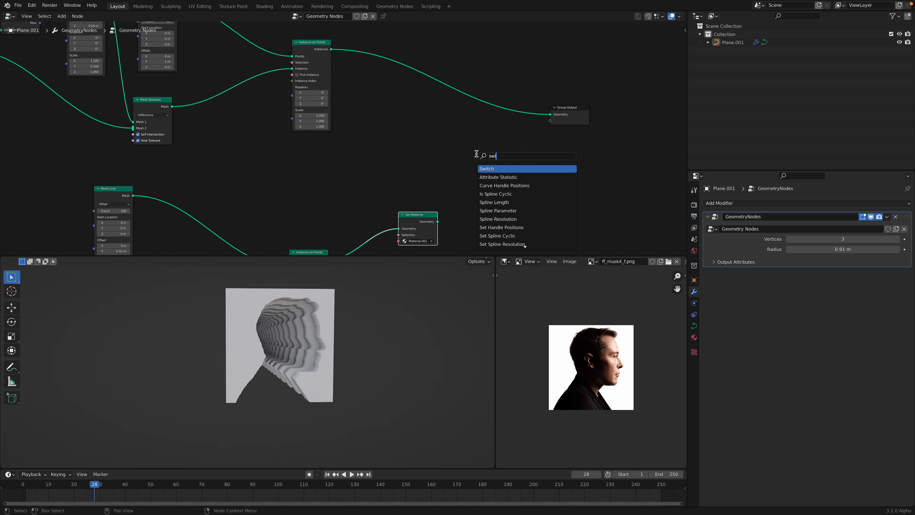
{"action": "key", "text": "Return"}
{"action": "left_click", "coordinate": [472, 156]}
{"action": "left_click_drag", "start_coordinate": [437, 222], "coordinate": [331, 50]}
{"action": "left_click_drag", "start_coordinate": [503, 154], "coordinate": [548, 117]}
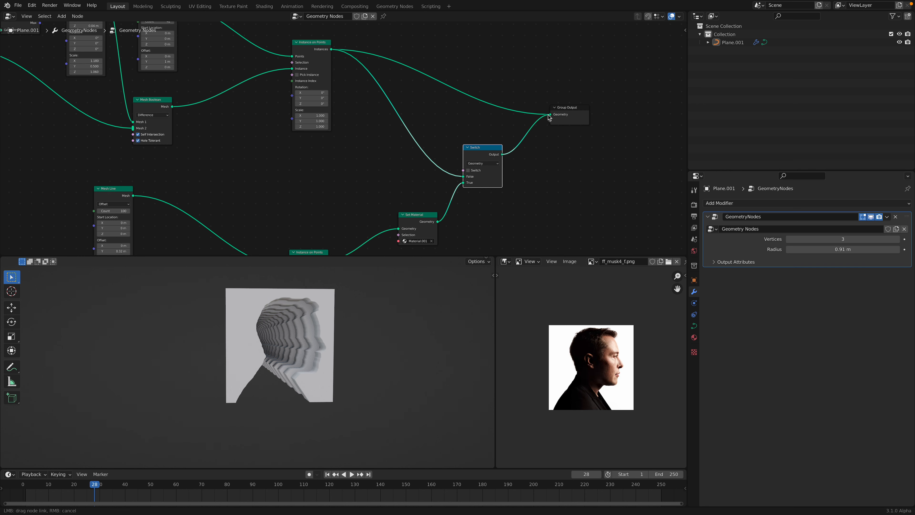
Reposition the Switch node near the Group Output and toggle its Switch option to compare the two branches
{"action": "left_click_drag", "start_coordinate": [497, 156], "coordinate": [497, 155]}
{"action": "left_click_drag", "start_coordinate": [482, 161], "coordinate": [509, 140]}
{"action": "left_click", "coordinate": [501, 147]}
{"action": "left_click", "coordinate": [501, 147]}
{"action": "left_click", "coordinate": [500, 147]}
{"action": "left_click", "coordinate": [501, 147]}
Add a second Group Input node and connect its empty output to the Switch node's Switch input
{"action": "middle_click_drag", "start_coordinate": [337, 145], "coordinate": [370, 123]}
{"action": "key", "text": "shift+a"}
{"action": "left_click", "coordinate": [370, 124]}
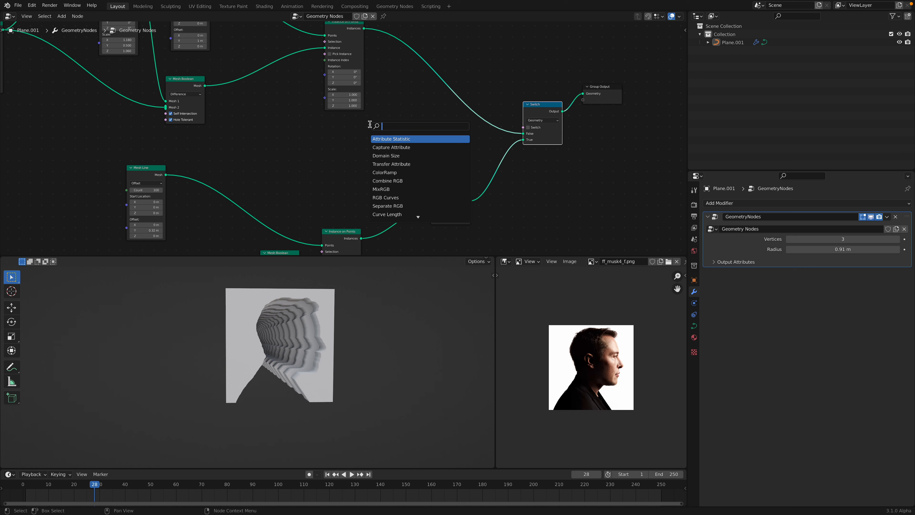
{"action": "type", "text": "grou"}
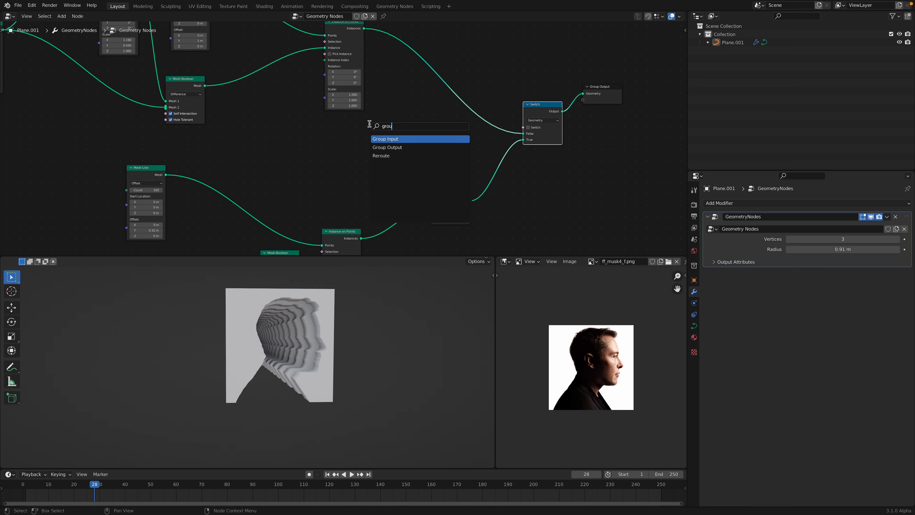
{"action": "key", "text": "Return"}
{"action": "left_click", "coordinate": [391, 128]}
{"action": "left_click_drag", "start_coordinate": [431, 159], "coordinate": [524, 128]}
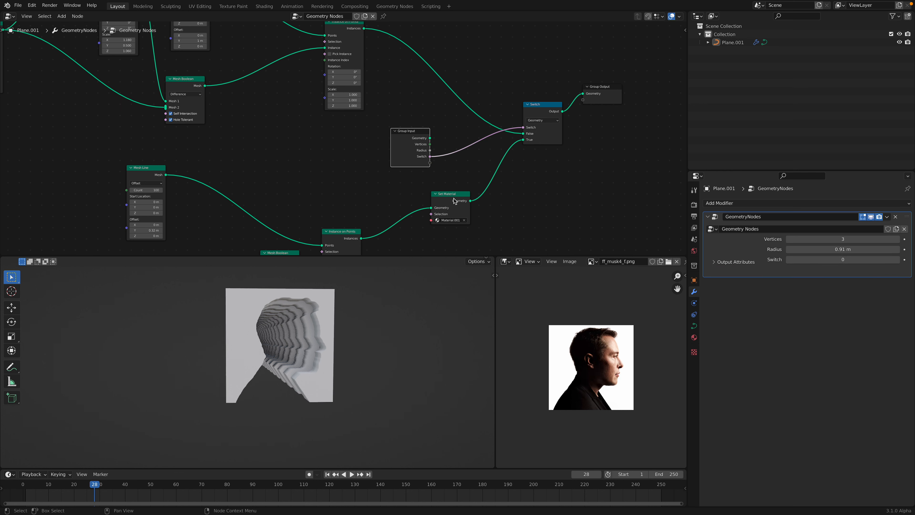
Save the project file and try the Switch setting of the Geometry Nodes modifier
{"action": "key", "text": "ctrl+s"}
{"action": "middle_click_drag", "start_coordinate": [390, 299], "coordinate": [382, 292]}
{"action": "mouse_move", "coordinate": [841, 261]}
{"action": "left_mouse_down"}
{"action": "mouse_move", "coordinate": [864, 260]}
{"action": "mouse_move", "coordinate": [841, 260]}
{"action": "left_mouse_up"}
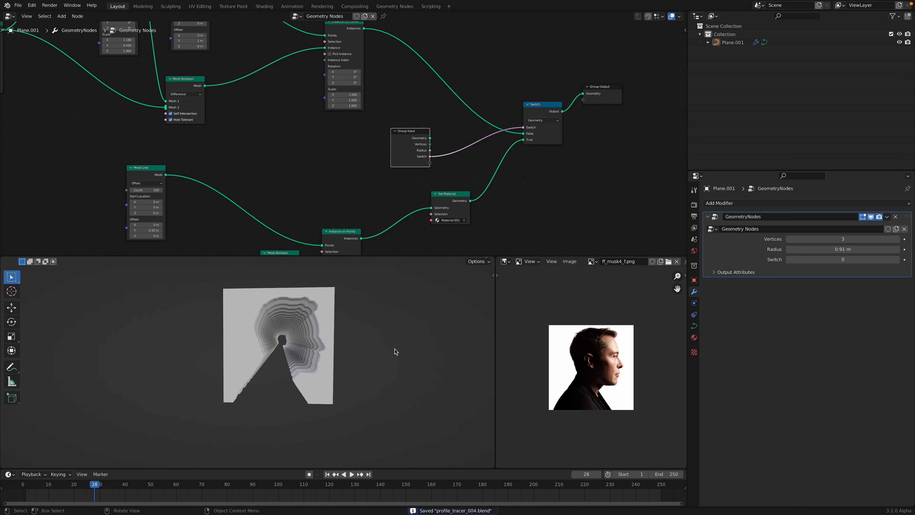
{"action": "middle_click_drag", "start_coordinate": [345, 321], "coordinate": [317, 339], "text": "shift"}
Resize the editors and show the Logo-Tracer settings in the 3D viewport, wide enough for the full image name
{"action": "scroll", "coordinate": [309, 176], "scroll_direction": "down", "scroll_amount": 3}
{"action": "middle_click_drag", "start_coordinate": [323, 174], "coordinate": [462, 159]}
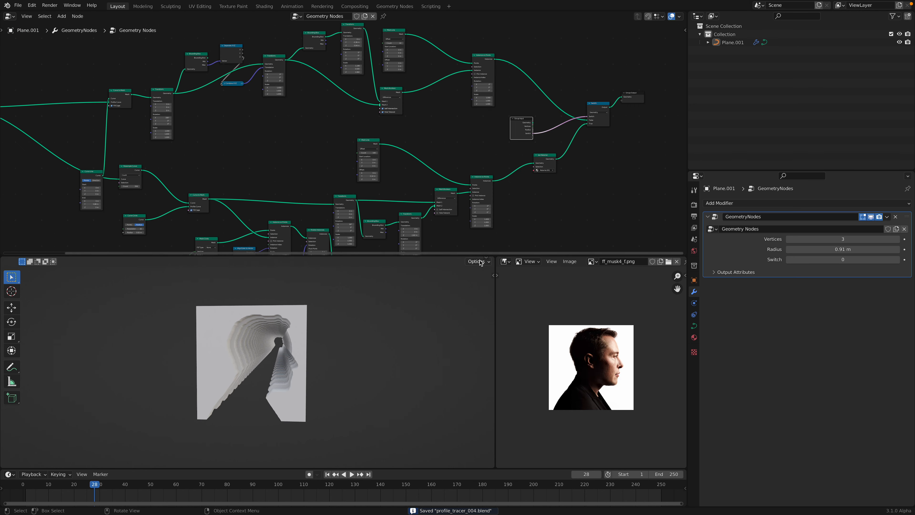
{"action": "left_click_drag", "start_coordinate": [475, 255], "coordinate": [479, 273]}
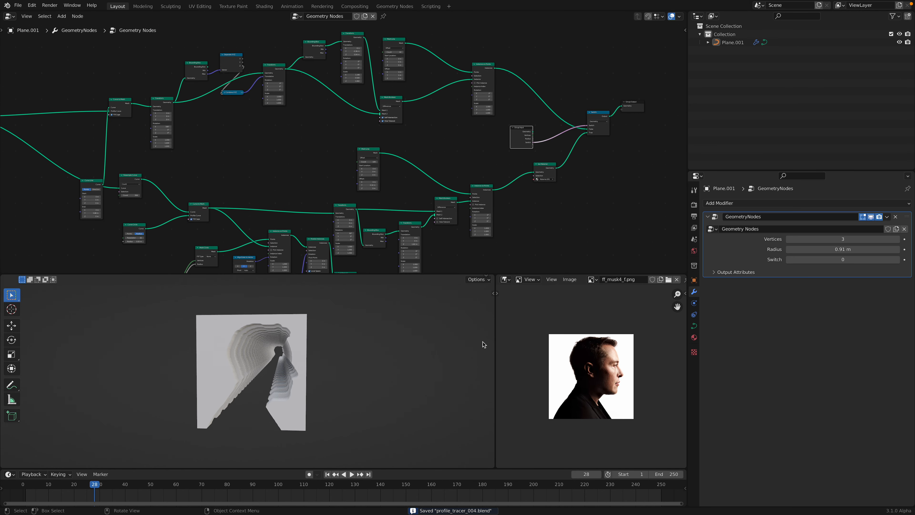
{"action": "left_click", "coordinate": [494, 294]}
{"action": "left_click_drag", "start_coordinate": [496, 305], "coordinate": [527, 306]}
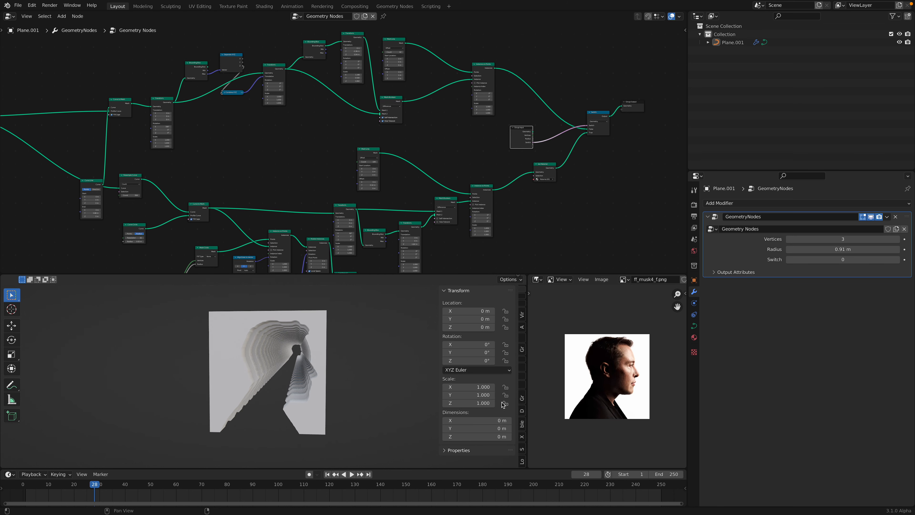
{"action": "left_click", "coordinate": [522, 461]}
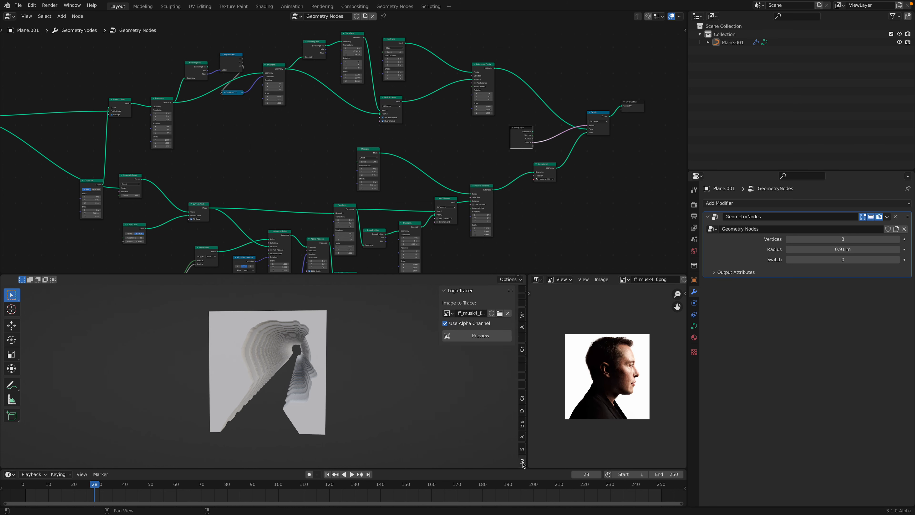
{"action": "left_click_drag", "start_coordinate": [439, 315], "coordinate": [424, 315]}
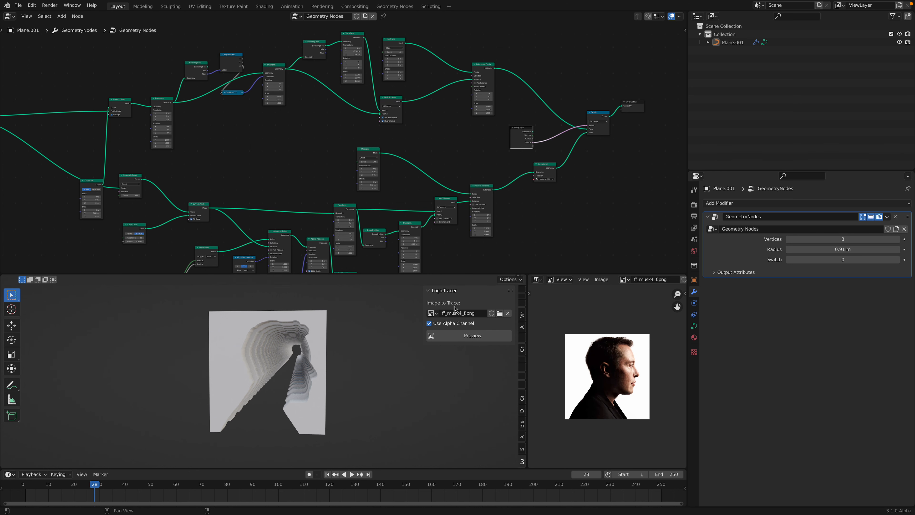
Look up the add-on "logo" in the preferences, inspect the Logo-Tracer details, and close the preferences
{"action": "left_click", "coordinate": [31, 5]}
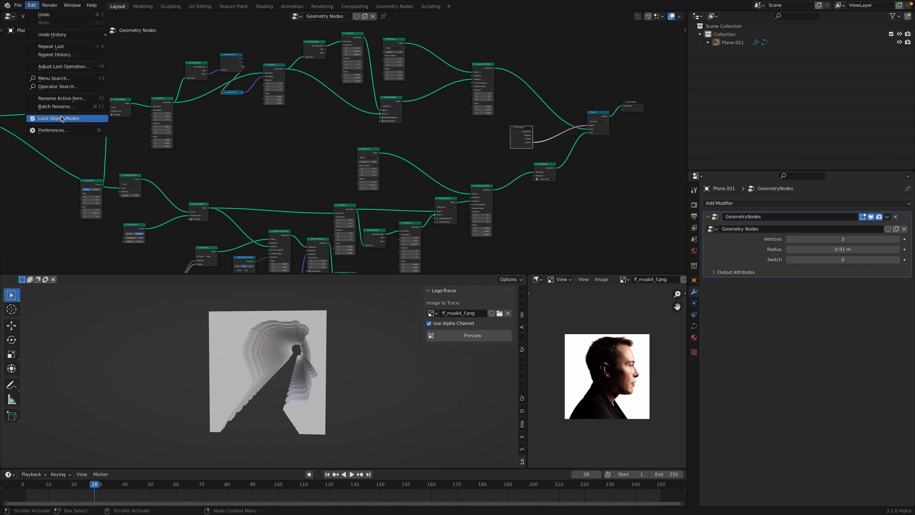
{"action": "left_click", "coordinate": [64, 130]}
{"action": "left_click", "coordinate": [228, 52]}
{"action": "type", "text": "logo"}
{"action": "left_click", "coordinate": [74, 64]}
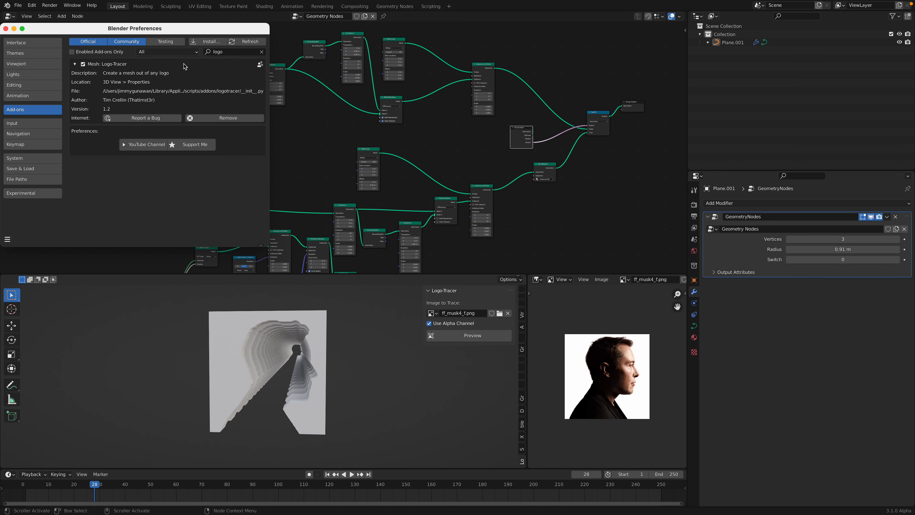
{"action": "left_click_drag", "start_coordinate": [178, 37], "coordinate": [235, 80]}
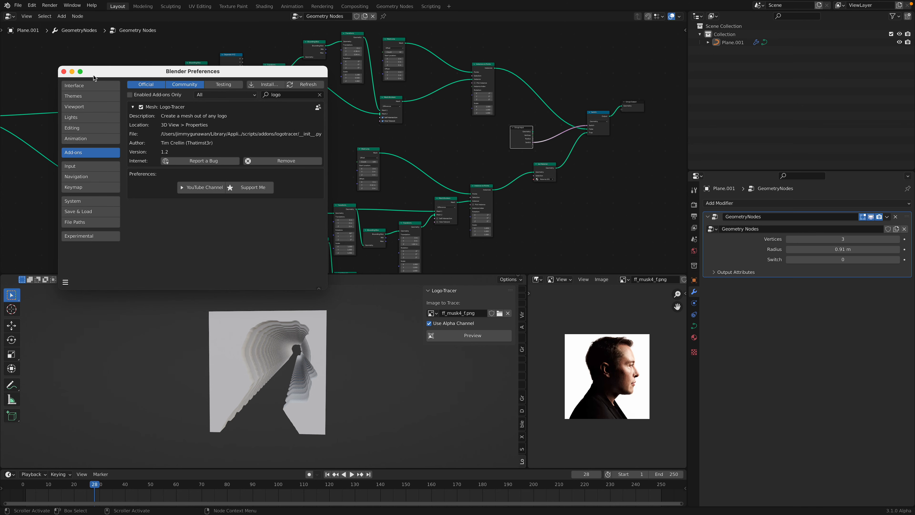
{"action": "left_click", "coordinate": [64, 72]}
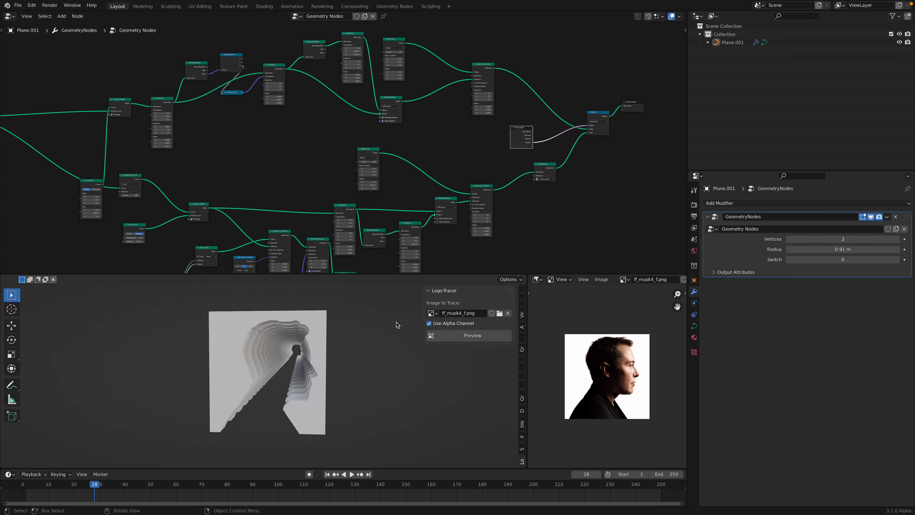
Enlarge the 3D viewport below the node editor
{"action": "left_click_drag", "start_coordinate": [402, 276], "coordinate": [443, 198]}
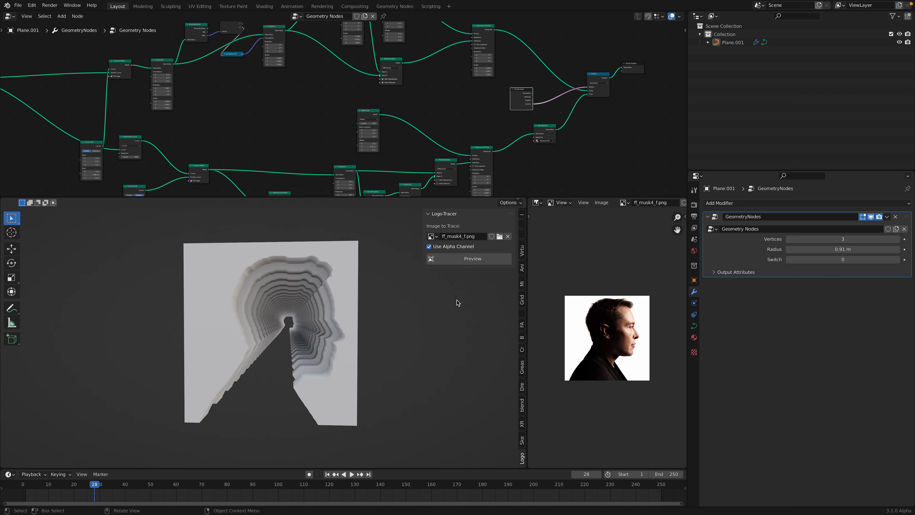
{"action": "left_click", "coordinate": [465, 263]}
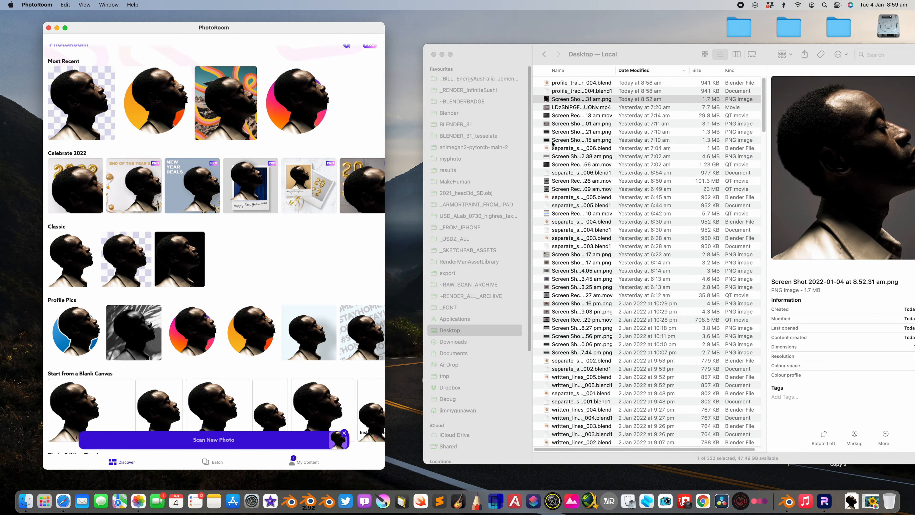
In Finder, preview PhotoRoom_20220104_084759.png from the Downloads folder and place it beside the PhotoRoom window
{"action": "left_click", "coordinate": [475, 342]}
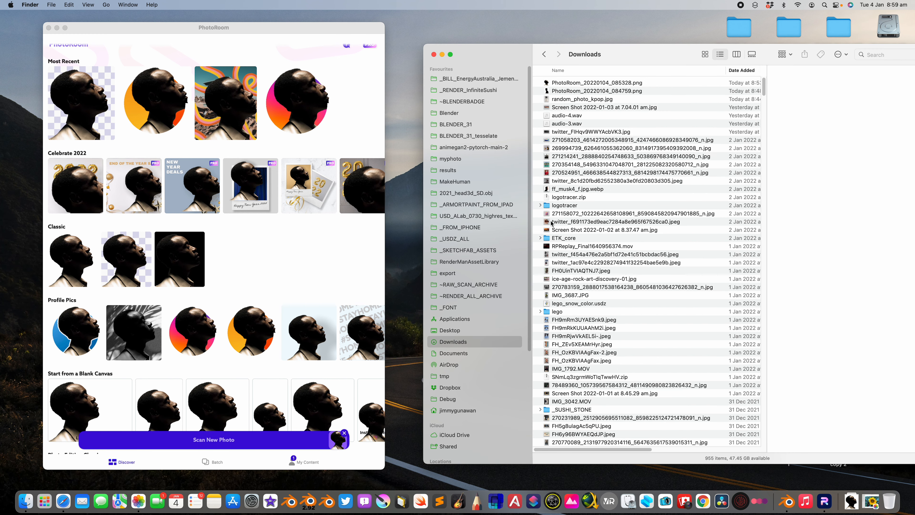
{"action": "left_click", "coordinate": [584, 91]}
{"action": "key", "text": "space"}
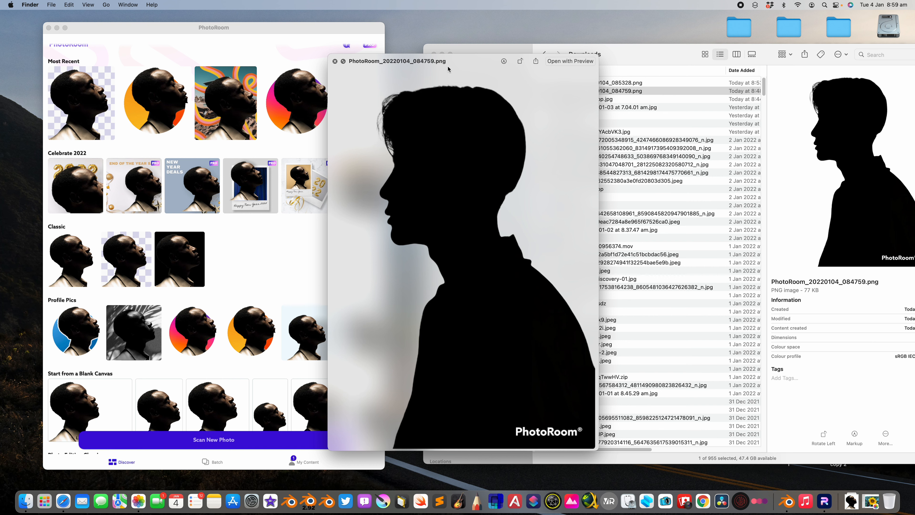
{"action": "left_click_drag", "start_coordinate": [447, 69], "coordinate": [523, 66]}
{"action": "left_click_drag", "start_coordinate": [251, 31], "coordinate": [245, 29]}
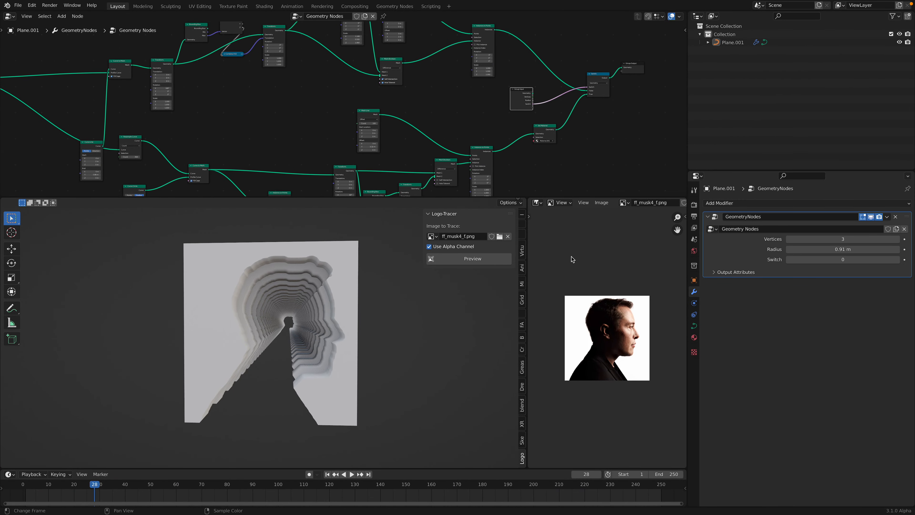
Switch back to Blender and widen the image editor showing ff_musk4_f.png
{"action": "left_click_drag", "start_coordinate": [528, 222], "coordinate": [490, 221]}
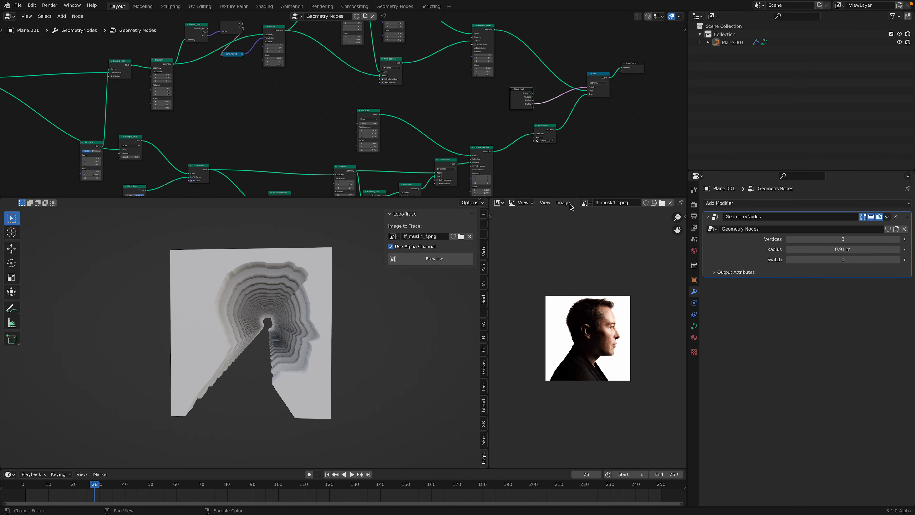
{"action": "left_click", "coordinate": [562, 202]}
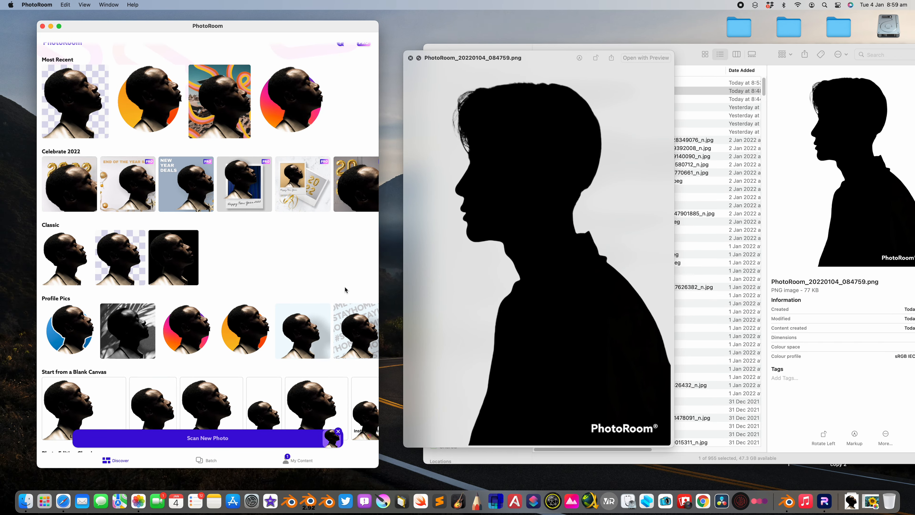
Switch to PhotoRoom and open the Classic portrait cut-out with the transparent checkered background
{"action": "left_click_drag", "start_coordinate": [259, 24], "coordinate": [262, 32]}
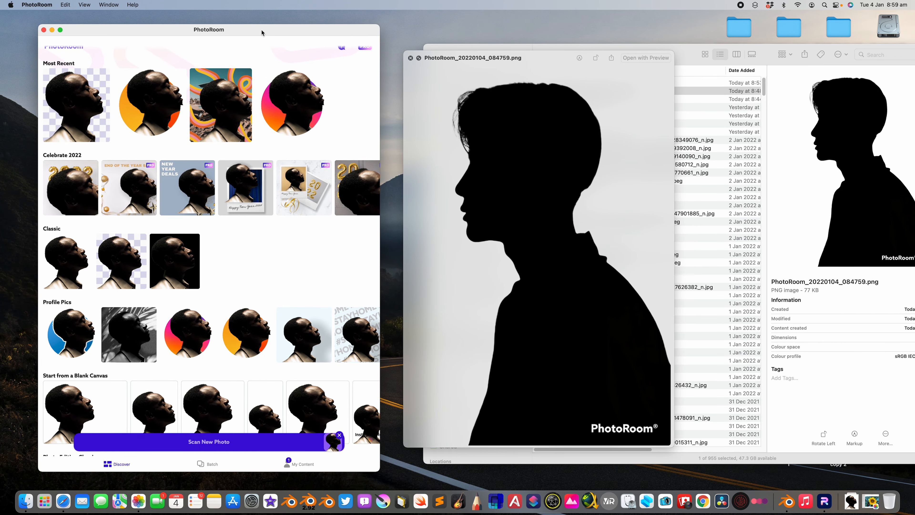
{"action": "left_click", "coordinate": [97, 94]}
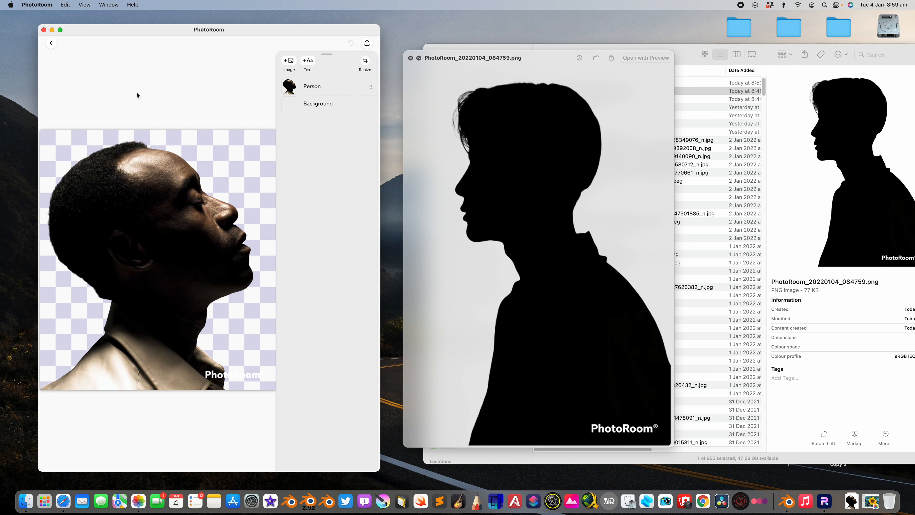
{"action": "left_click", "coordinate": [53, 43]}
{"action": "left_click", "coordinate": [36, 5]}
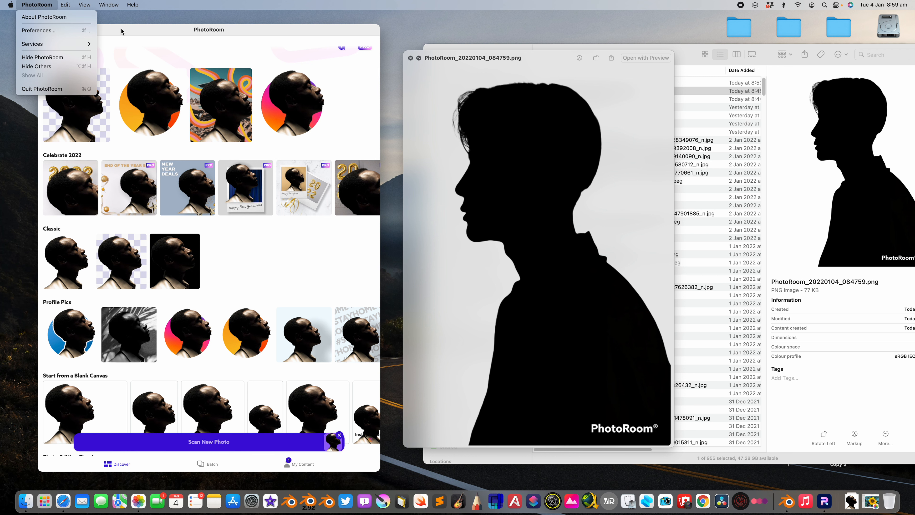
{"action": "left_click_drag", "start_coordinate": [120, 30], "coordinate": [128, 32]}
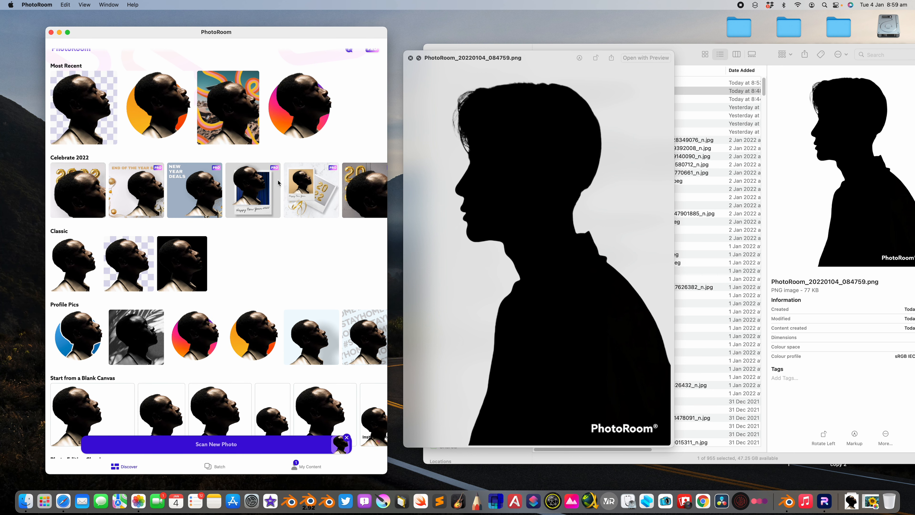
{"action": "left_click", "coordinate": [152, 255]}
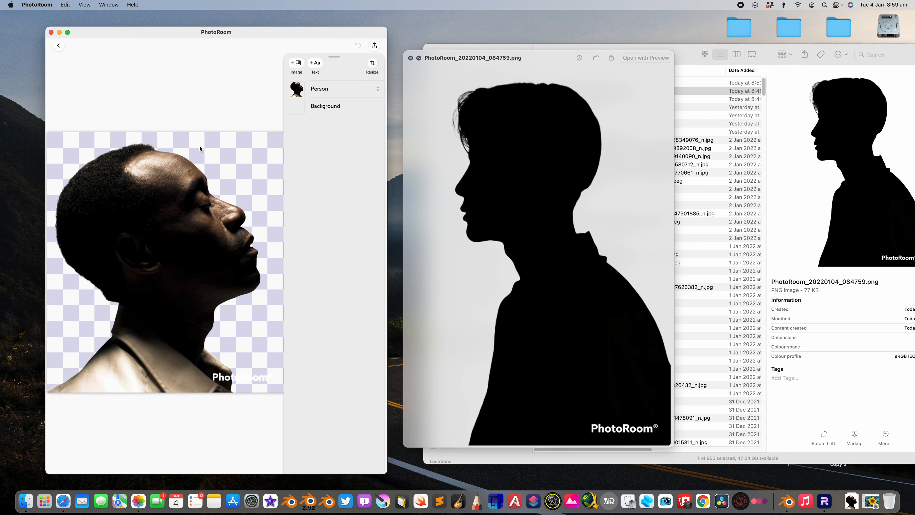
{"action": "left_click_drag", "start_coordinate": [144, 35], "coordinate": [150, 32]}
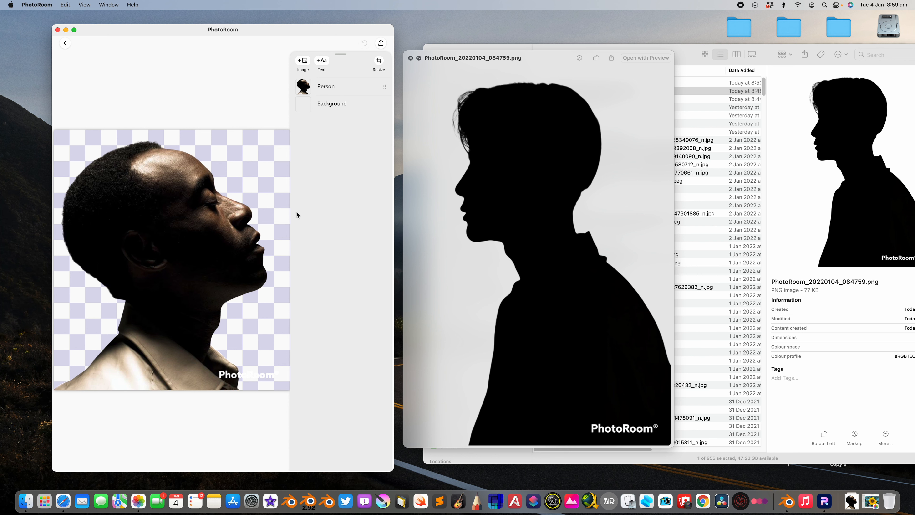
Export the portrait cut-out to files, saving it as PhotoRoom_20220104_090000.png in Downloads
{"action": "left_click", "coordinate": [380, 45]}
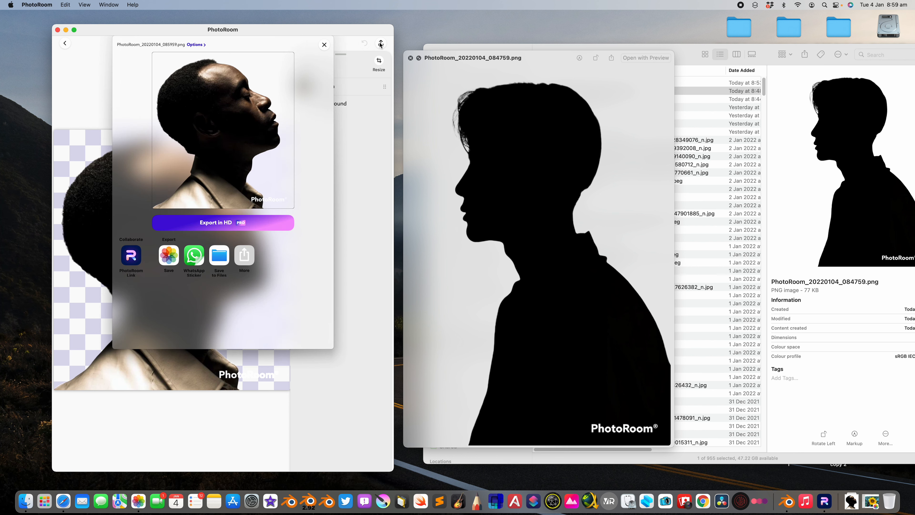
{"action": "left_click", "coordinate": [219, 255]}
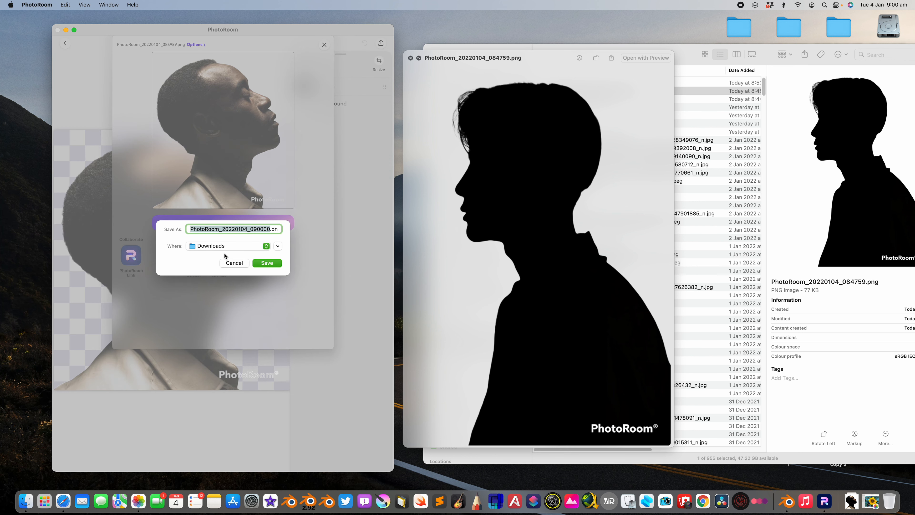
{"action": "left_click", "coordinate": [265, 261]}
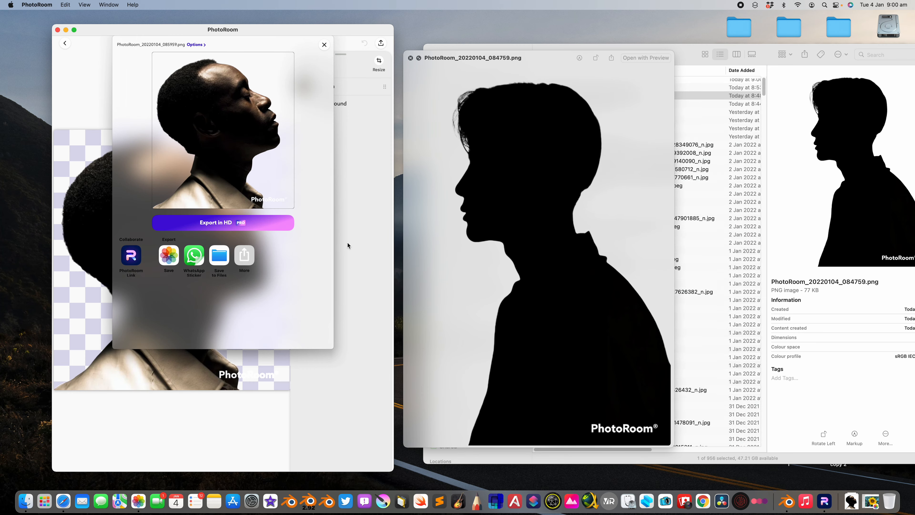
Switch to Blender and open PhotoRoom_20220104_090000.png from the Downloads folder in the image editor, sorting by modification date to find it
{"action": "key", "text": "ctrl+Right"}
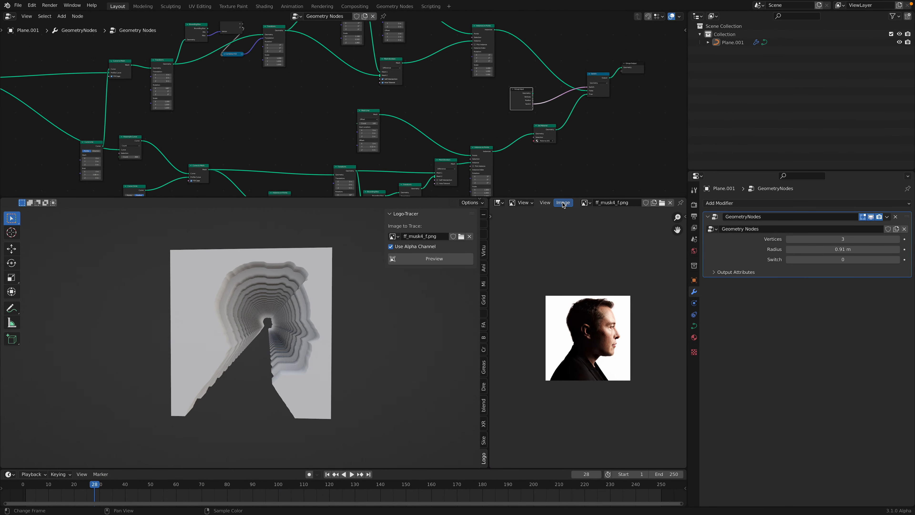
{"action": "left_click", "coordinate": [563, 202]}
{"action": "left_click", "coordinate": [570, 220]}
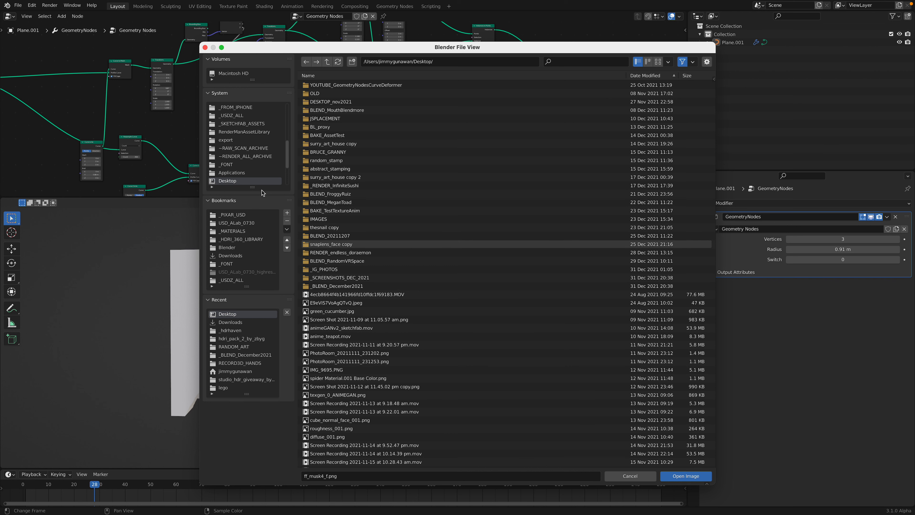
{"action": "scroll", "coordinate": [255, 176], "scroll_direction": "down", "scroll_amount": 2}
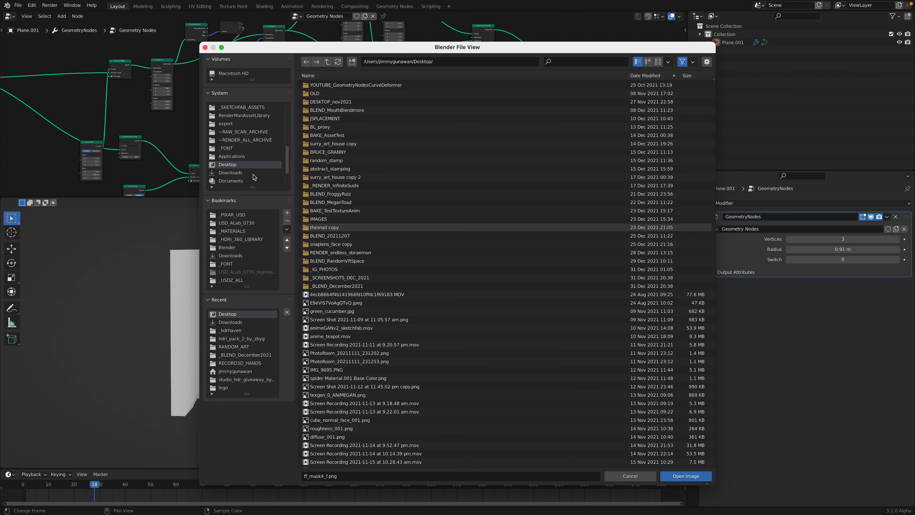
{"action": "left_click", "coordinate": [253, 174]}
{"action": "left_click", "coordinate": [648, 75]}
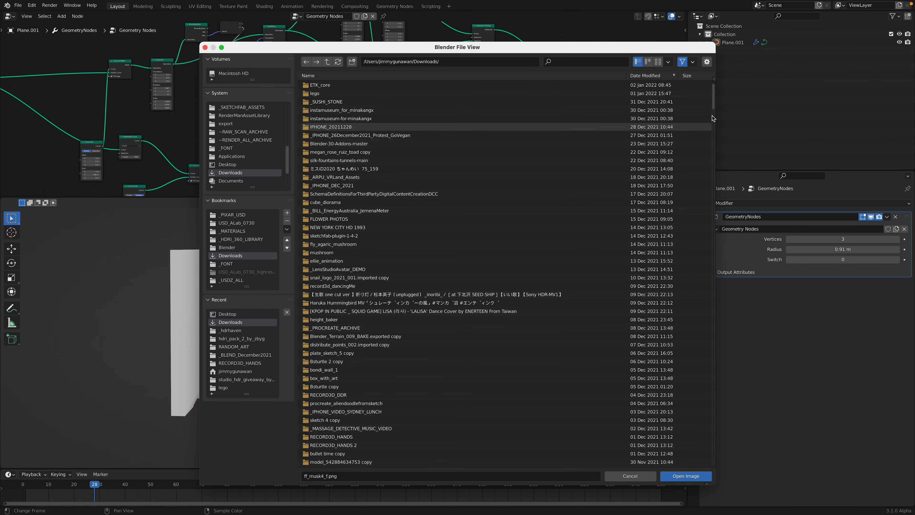
{"action": "scroll", "coordinate": [700, 396], "scroll_direction": "down", "scroll_amount": 20}
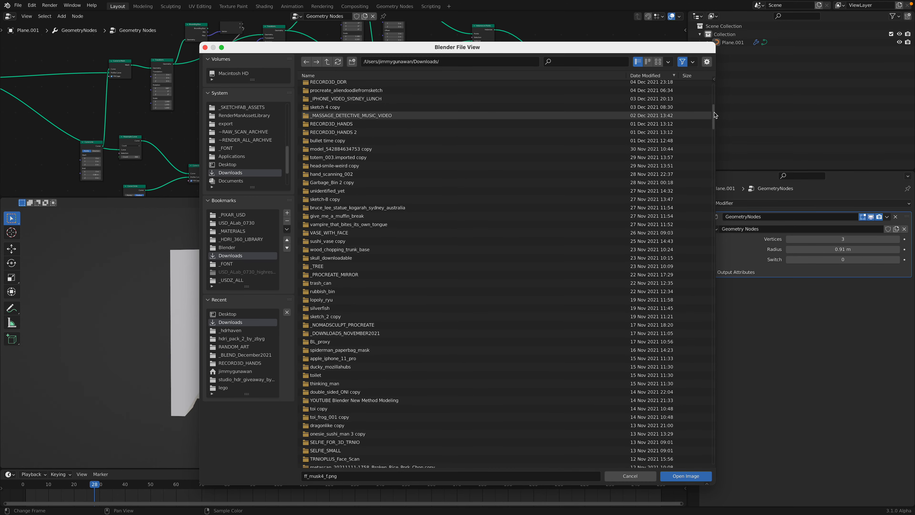
{"action": "left_click", "coordinate": [648, 76]}
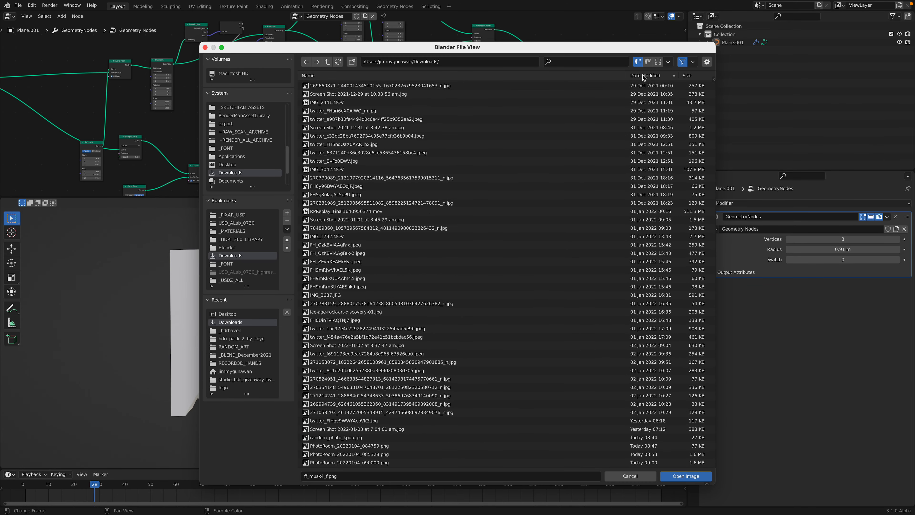
{"action": "left_click", "coordinate": [420, 463]}
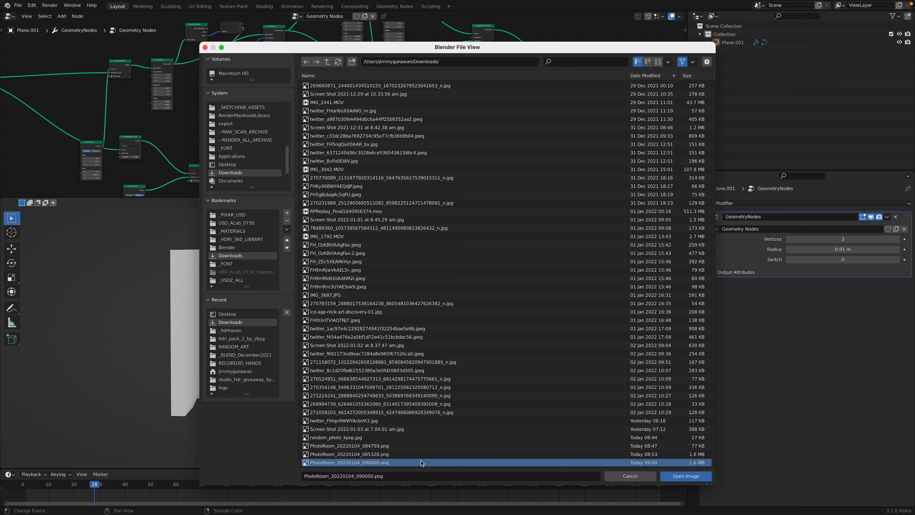
{"action": "left_click", "coordinate": [674, 476]}
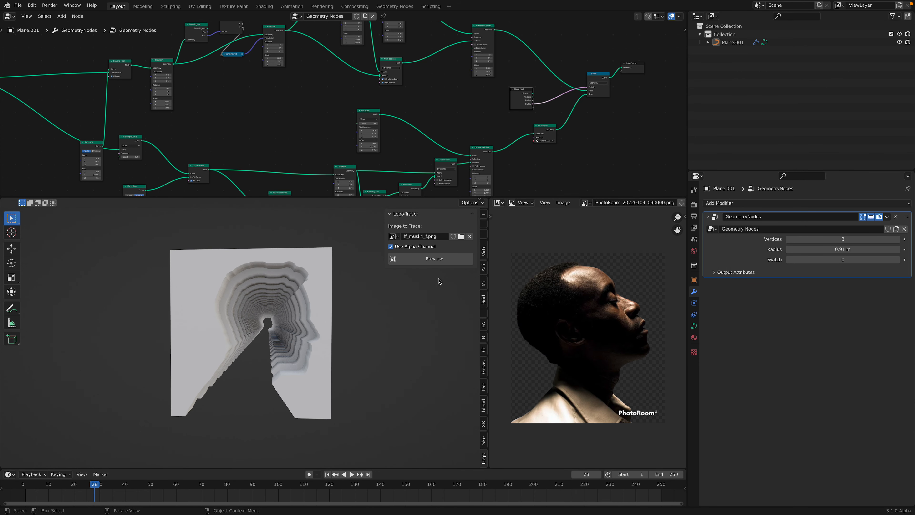
Set PhotoRoom_20220104_090000.png as the Logo-Tracer image to trace and turn on the 3D viewport's overlays and gizmos
{"action": "left_click", "coordinate": [394, 236]}
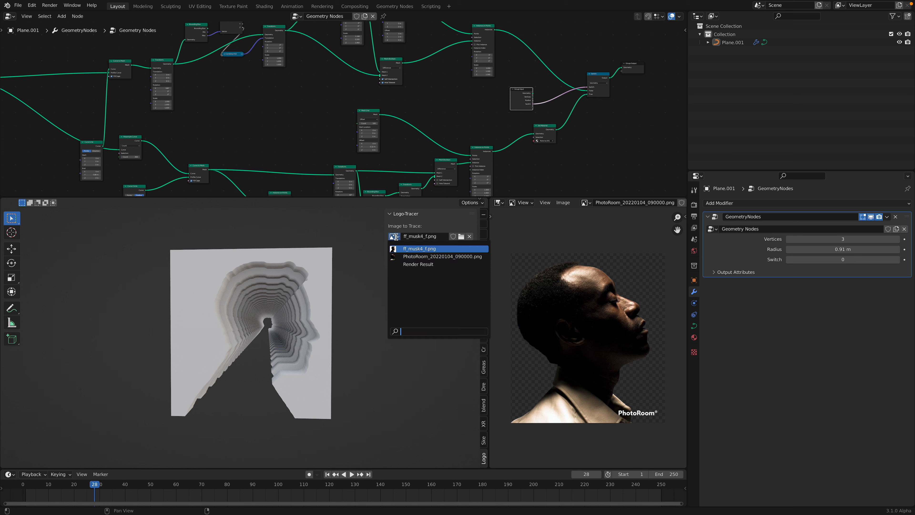
{"action": "left_click", "coordinate": [401, 256]}
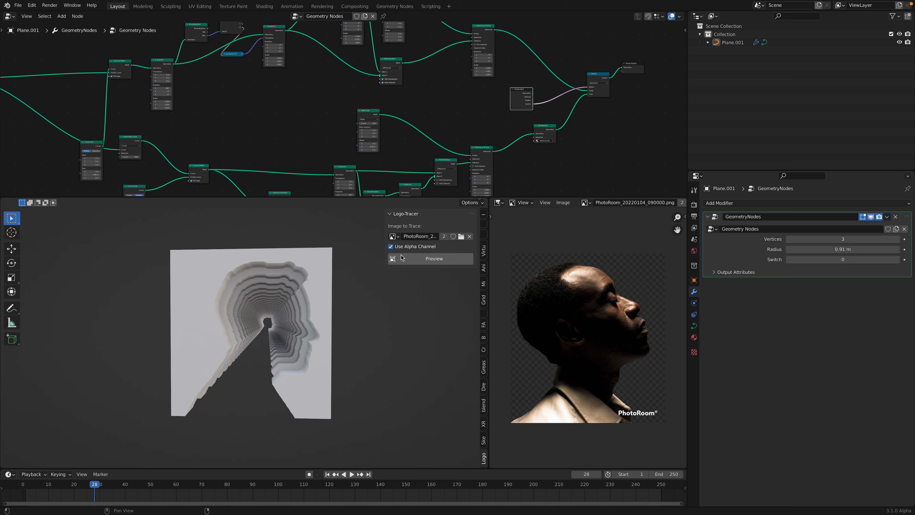
{"action": "left_click", "coordinate": [481, 199]}
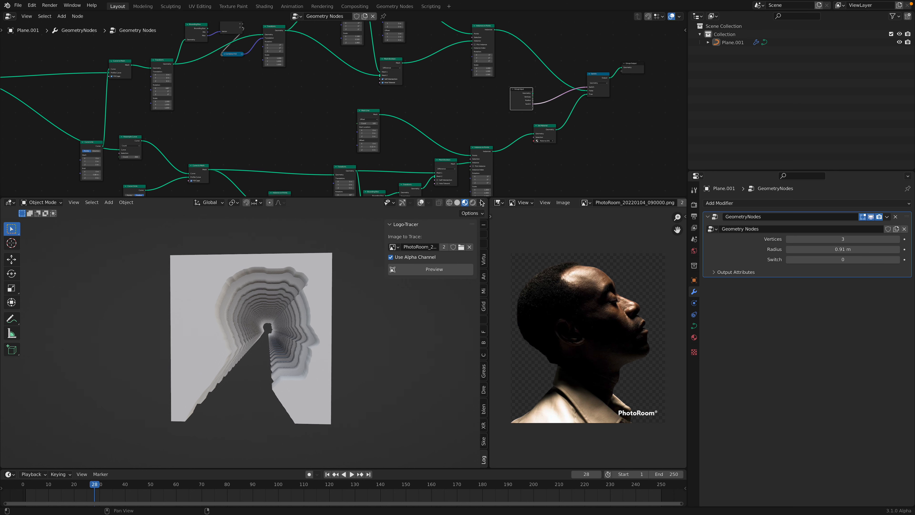
{"action": "left_click", "coordinate": [421, 203]}
{"action": "left_click", "coordinate": [402, 203]}
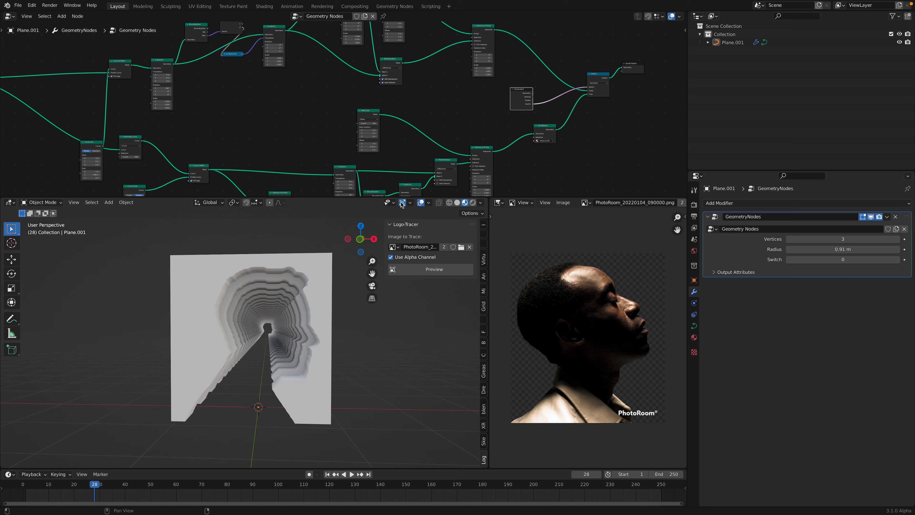
Preview the Logo-Tracer result and output it as a curve with the threshold set to 0.57
{"action": "left_click", "coordinate": [422, 270]}
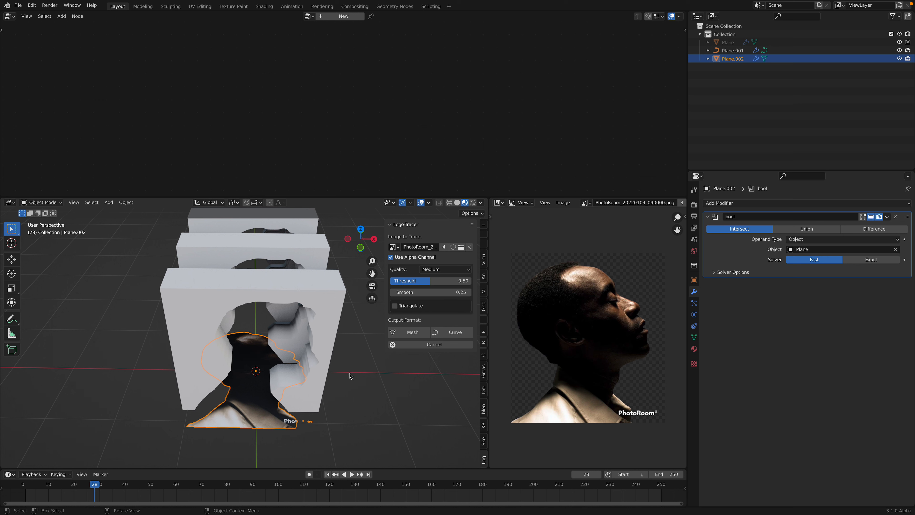
{"action": "middle_click_drag", "start_coordinate": [276, 390], "coordinate": [283, 379], "text": "shift"}
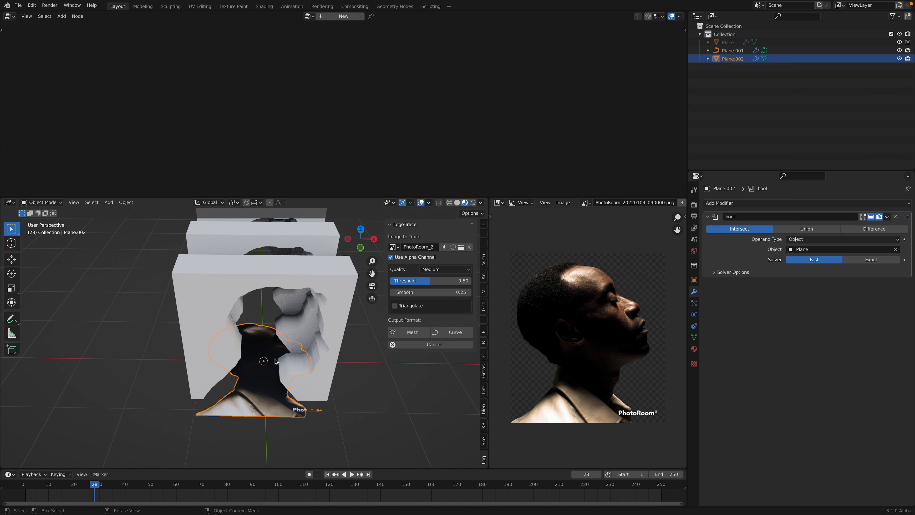
{"action": "scroll", "coordinate": [303, 382], "scroll_direction": "up", "scroll_amount": 1}
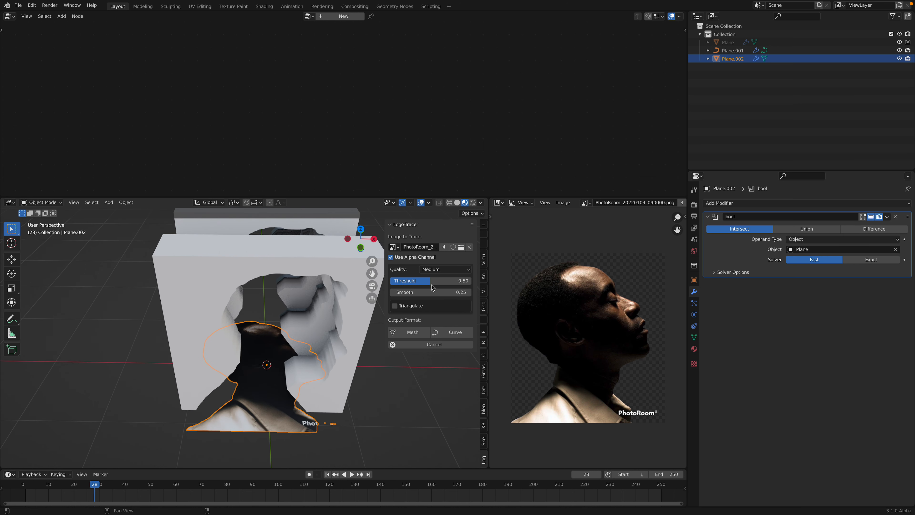
{"action": "mouse_move", "coordinate": [425, 280]}
{"action": "left_mouse_down"}
{"action": "mouse_move", "coordinate": [414, 280]}
{"action": "mouse_move", "coordinate": [440, 280]}
{"action": "left_mouse_up"}
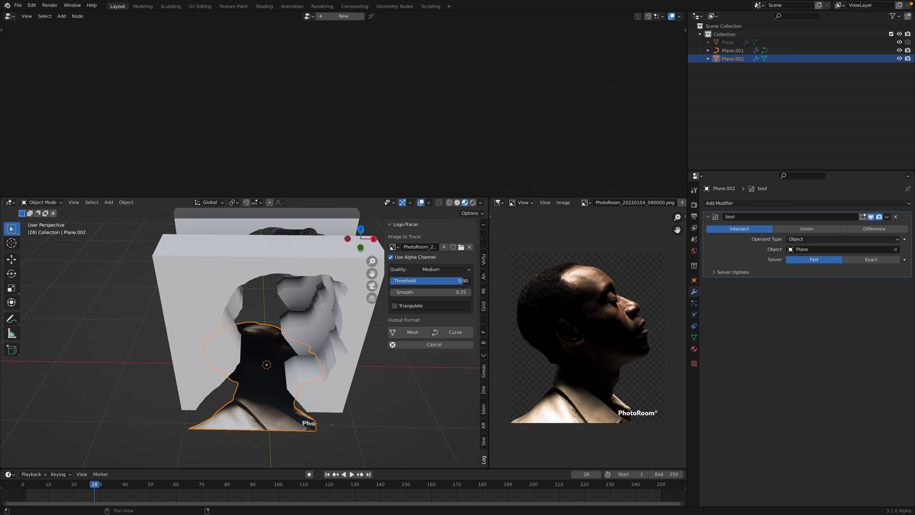
{"action": "left_click_drag", "start_coordinate": [468, 280], "coordinate": [440, 281]}
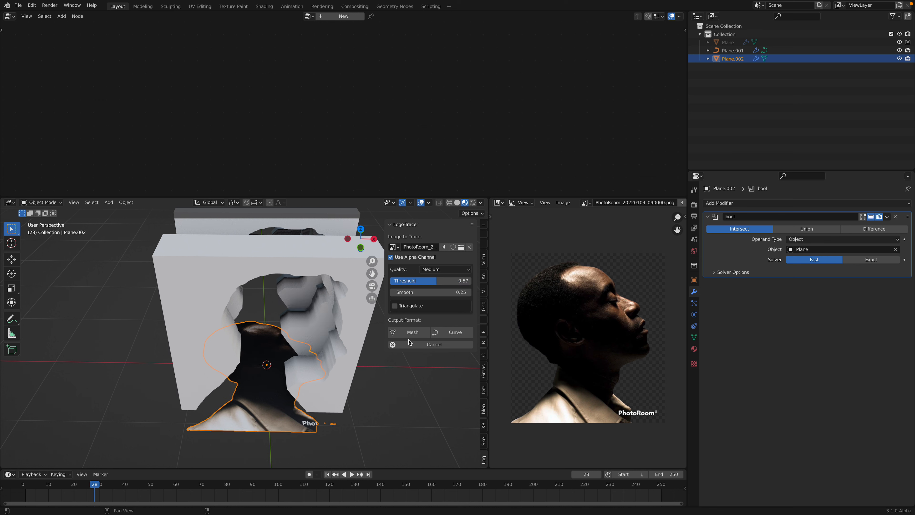
{"action": "left_click", "coordinate": [450, 332]}
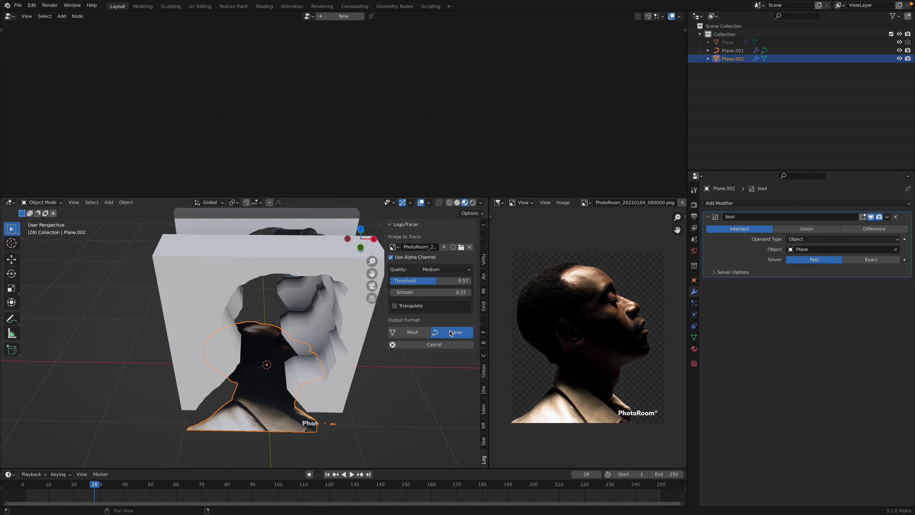
{"action": "left_click", "coordinate": [321, 421]}
{"action": "scroll", "coordinate": [332, 418], "scroll_direction": "down", "scroll_amount": 1}
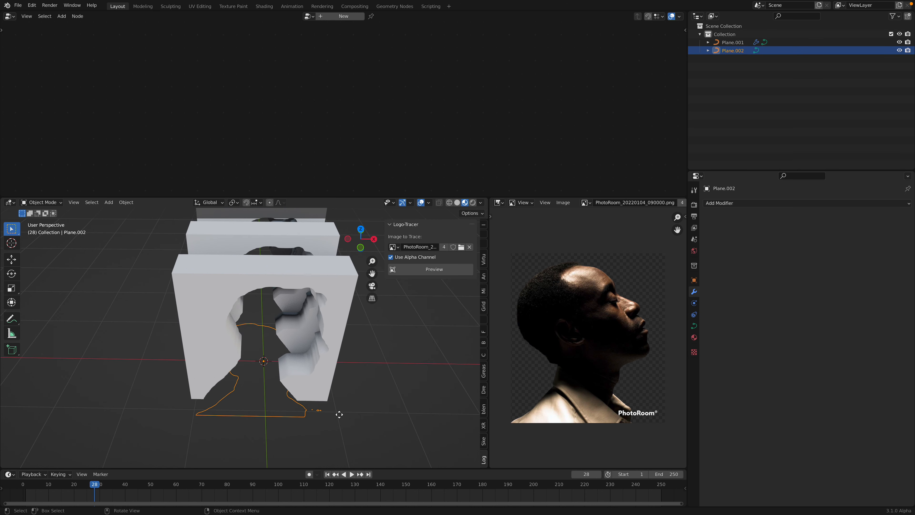
Move the traced head outline along the X axis, clear of the stacked profile frames
{"action": "key", "text": "g"}
{"action": "key", "text": "x"}
{"action": "left_click", "coordinate": [190, 421]}
Delete the small watermark outlines from the traced head curve in Edit Mode and return to Object Mode
{"action": "middle_click_drag", "start_coordinate": [152, 387], "coordinate": [246, 375], "text": "shift"}
{"action": "middle_click_drag", "start_coordinate": [251, 393], "coordinate": [263, 417]}
{"action": "left_click", "coordinate": [263, 417]}
{"action": "left_click_drag", "start_coordinate": [244, 391], "coordinate": [263, 404]}
{"action": "key", "text": "x"}
{"action": "left_click", "coordinate": [180, 318]}
{"action": "key", "text": "Tab"}
{"action": "scroll", "coordinate": [295, 418], "scroll_direction": "down", "scroll_amount": 2}
{"action": "middle_click_drag", "start_coordinate": [295, 418], "coordinate": [260, 357]}
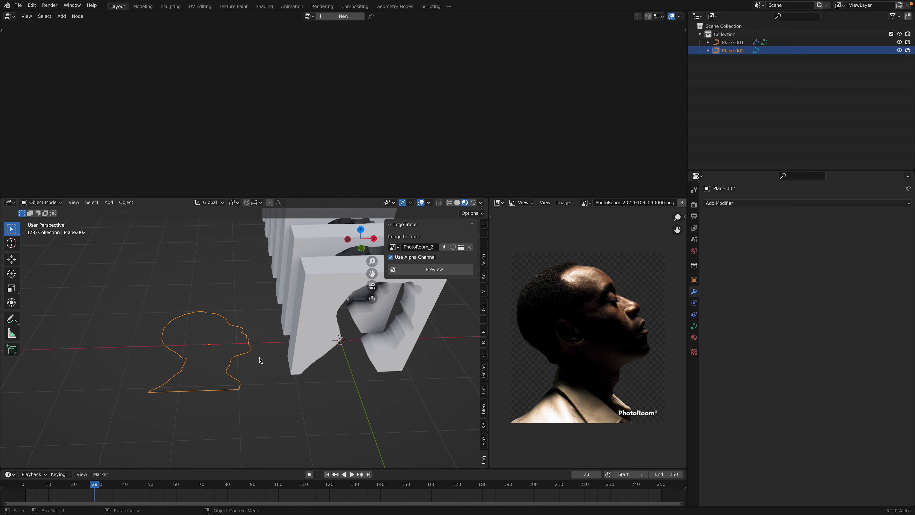
{"action": "scroll", "coordinate": [259, 357], "scroll_direction": "down", "scroll_amount": 2}
{"action": "middle_click_drag", "start_coordinate": [325, 331], "coordinate": [299, 336], "text": "shift"}
{"action": "scroll", "coordinate": [363, 313], "scroll_direction": "up", "scroll_amount": 3}
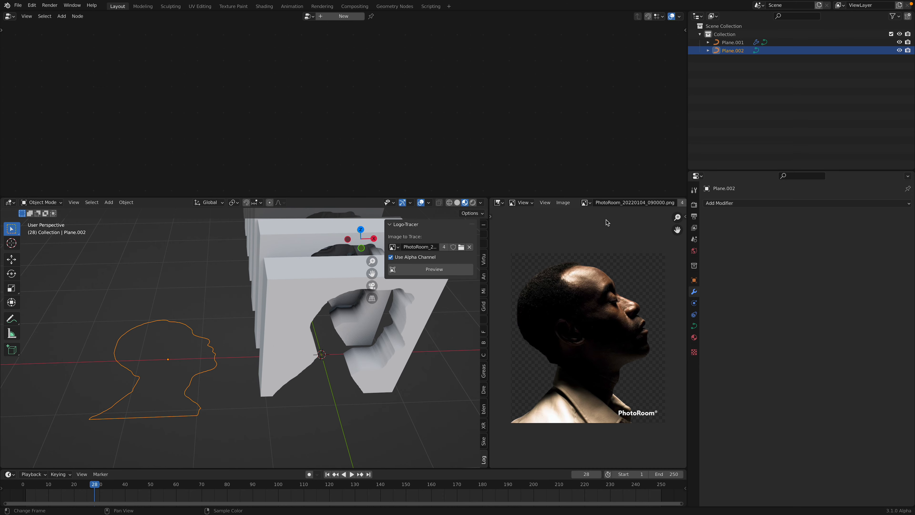
Open PhotoRoom_20220104_084759.png from the Downloads folder in the image editor
{"action": "left_click", "coordinate": [568, 202]}
{"action": "left_click", "coordinate": [575, 219]}
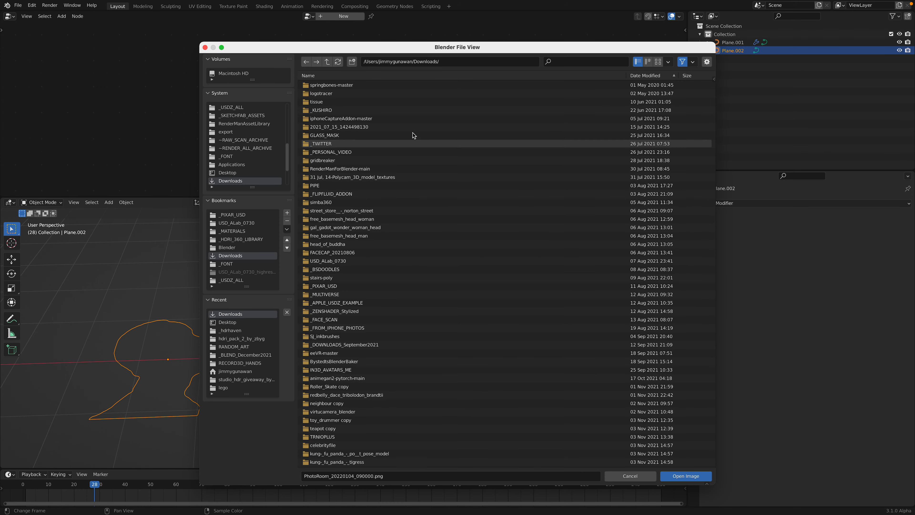
{"action": "scroll", "coordinate": [273, 173], "scroll_direction": "down", "scroll_amount": 3}
{"action": "left_click", "coordinate": [661, 75]}
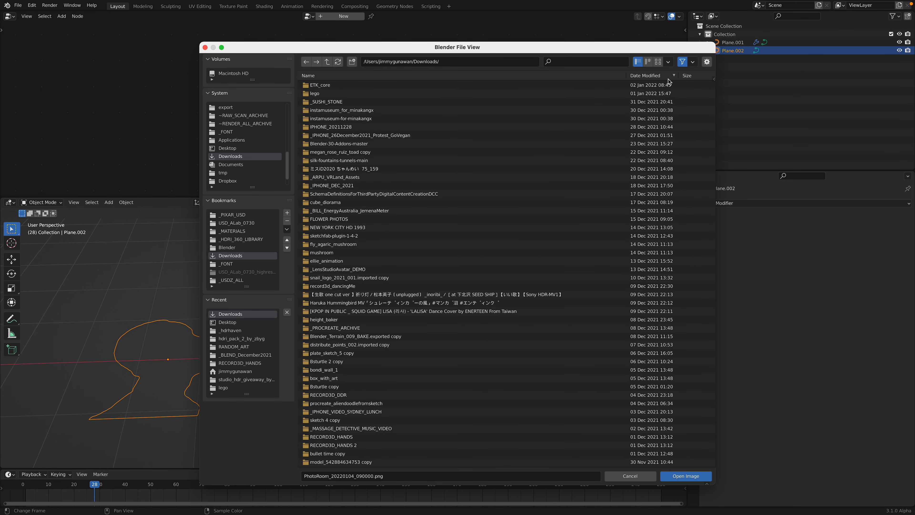
{"action": "left_click_drag", "start_coordinate": [712, 102], "coordinate": [724, 470]}
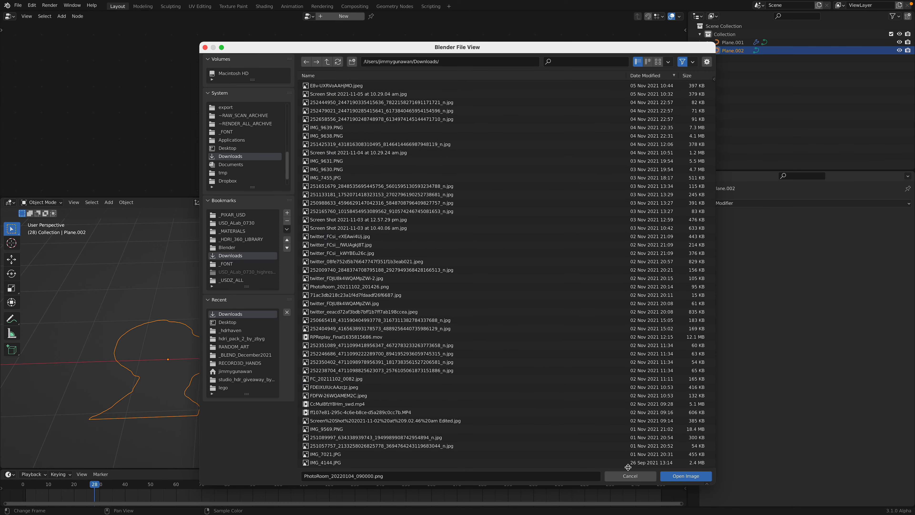
{"action": "left_click", "coordinate": [648, 75]}
{"action": "left_click", "coordinate": [425, 447]}
{"action": "left_click", "coordinate": [674, 475]}
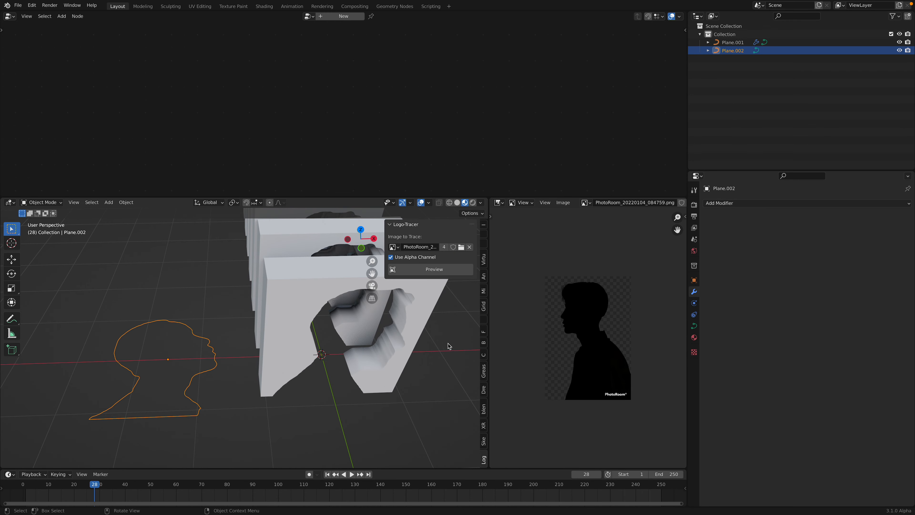
Set PhotoRoom_20220104_084759.png as the Logo-Tracer image and trace it as a curve with the threshold at 0.50
{"action": "scroll", "coordinate": [565, 353], "scroll_direction": "up", "scroll_amount": 2}
{"action": "middle_click_drag", "start_coordinate": [366, 311], "coordinate": [403, 297]}
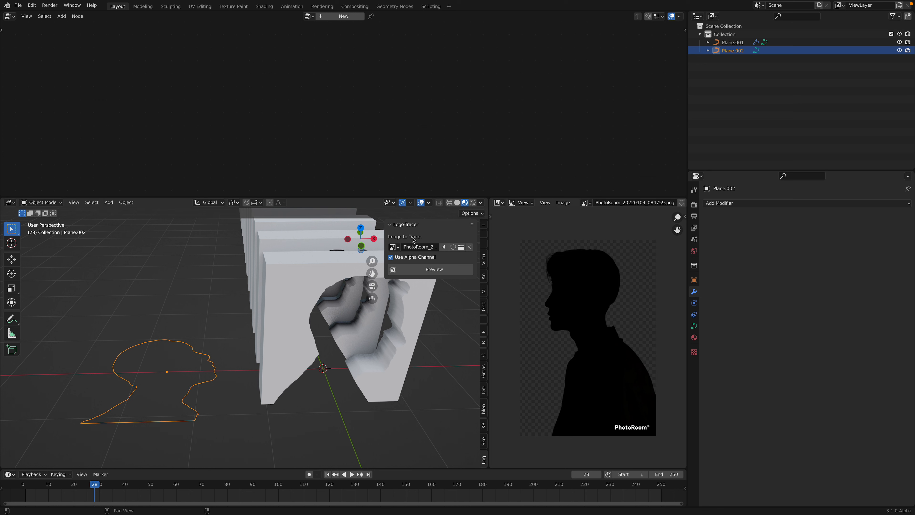
{"action": "left_click", "coordinate": [393, 247]}
{"action": "left_click", "coordinate": [411, 267]}
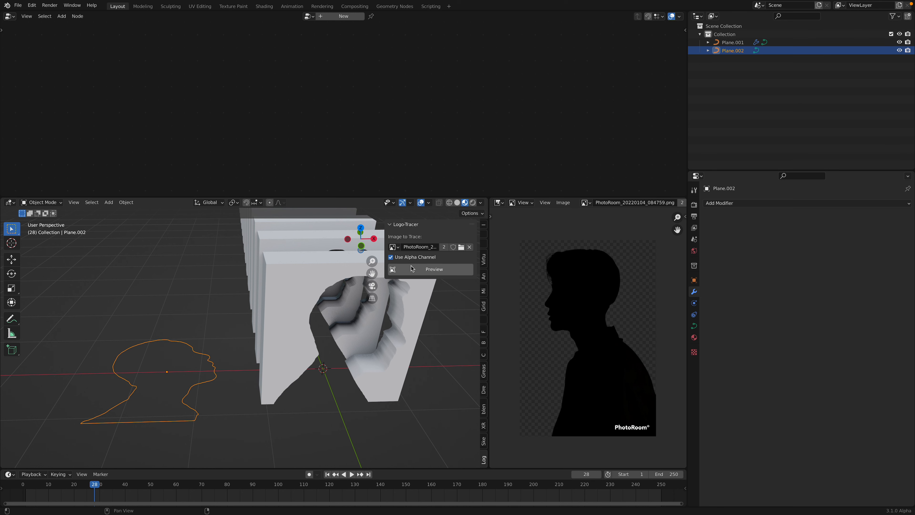
{"action": "left_click", "coordinate": [418, 269]}
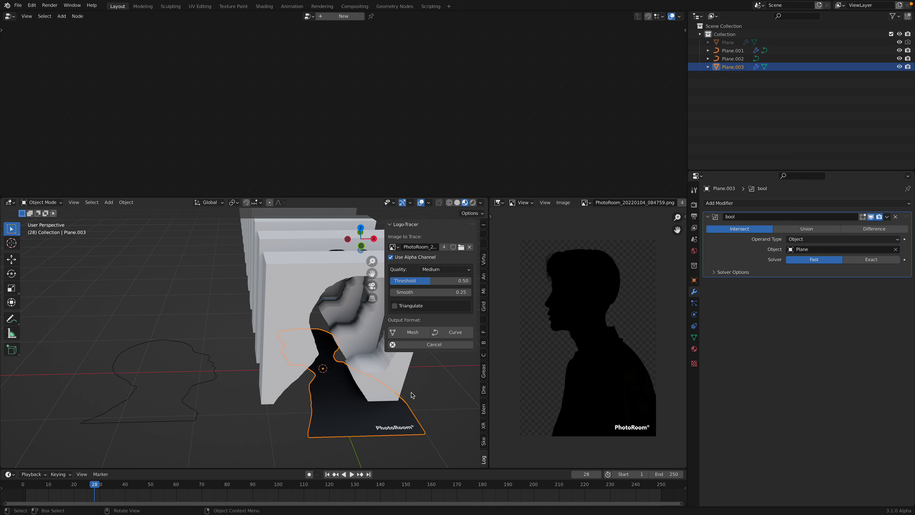
{"action": "scroll", "coordinate": [412, 395], "scroll_direction": "down", "scroll_amount": 2}
{"action": "left_click", "coordinate": [452, 332]}
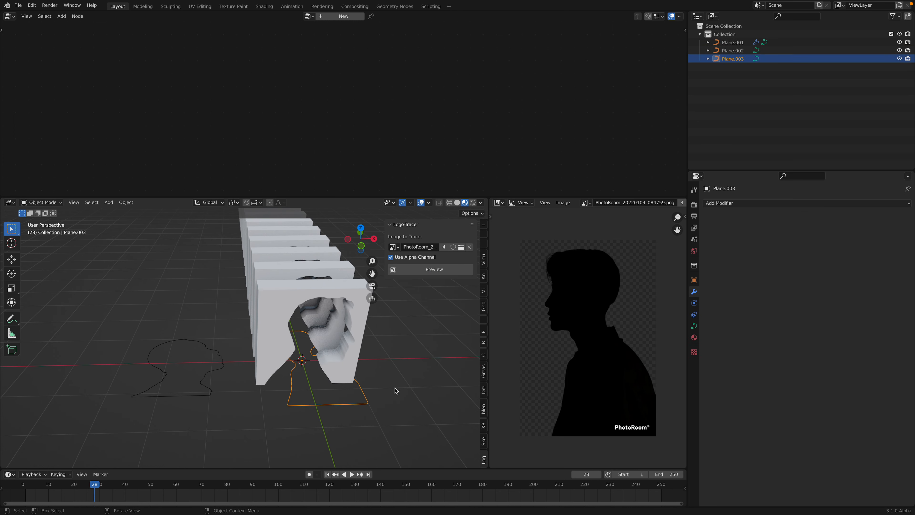
Move the new bust outline along the X axis beside the first head outline and save the file
{"action": "key", "text": "g"}
{"action": "key", "text": "x"}
{"action": "left_click", "coordinate": [185, 387]}
{"action": "middle_click_drag", "start_coordinate": [185, 387], "coordinate": [295, 431], "text": "shift"}
{"action": "key", "text": "ctrl+s"}
Add a Geometry Nodes modifier to the bust outline and assign the existing Geometry Nodes group to it
{"action": "left_click", "coordinate": [273, 377]}
{"action": "left_click", "coordinate": [228, 338]}
{"action": "left_click", "coordinate": [233, 349]}
{"action": "middle_click_drag", "start_coordinate": [233, 350], "coordinate": [254, 326]}
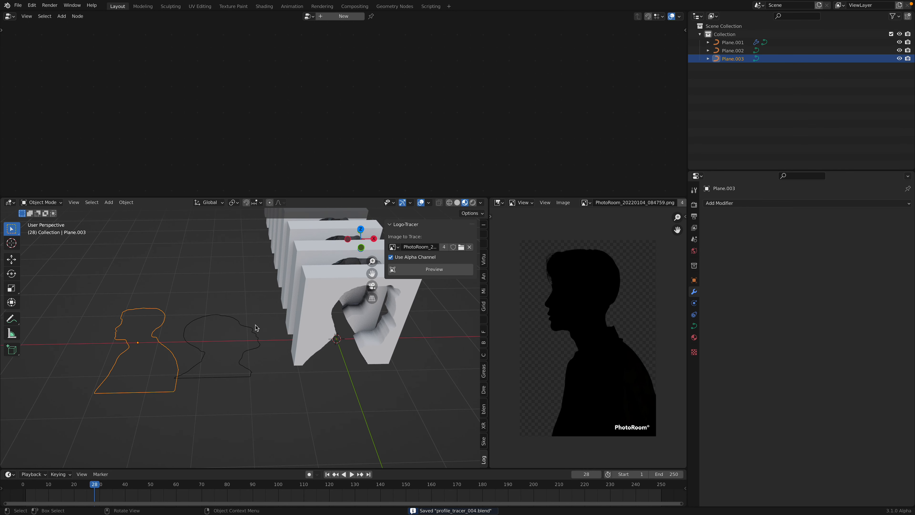
{"action": "left_click", "coordinate": [321, 300]}
{"action": "middle_click_drag", "start_coordinate": [329, 301], "coordinate": [333, 276]}
{"action": "middle_click_drag", "start_coordinate": [194, 354], "coordinate": [209, 335]}
{"action": "left_click", "coordinate": [153, 343]}
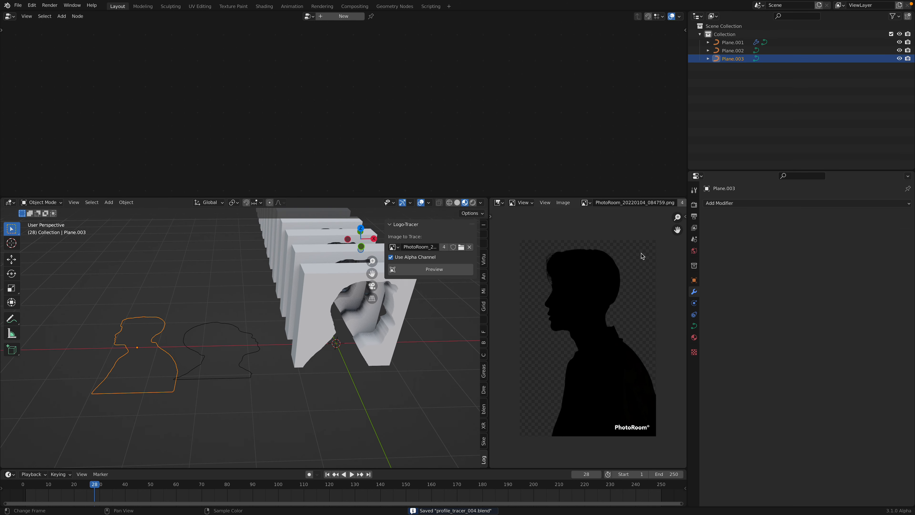
{"action": "left_click", "coordinate": [720, 203]}
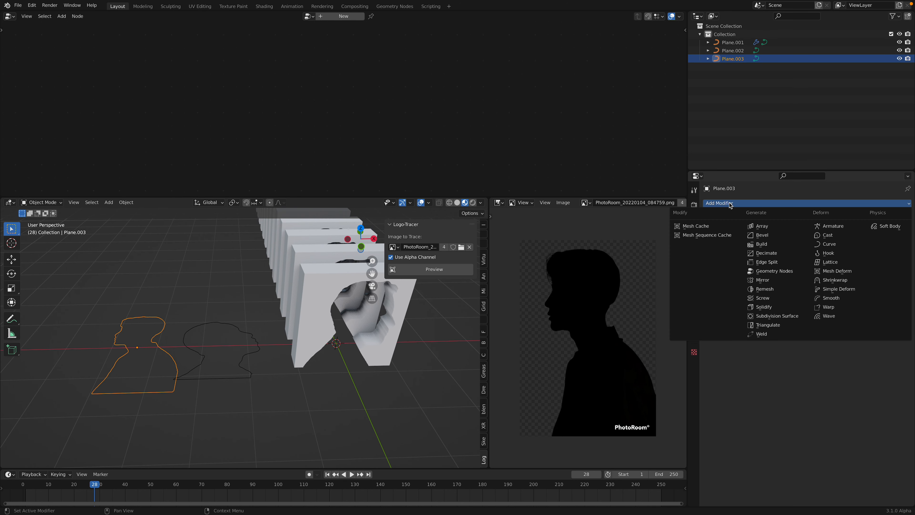
{"action": "left_click", "coordinate": [773, 271]}
{"action": "left_click", "coordinate": [713, 229]}
{"action": "key", "text": "Return"}
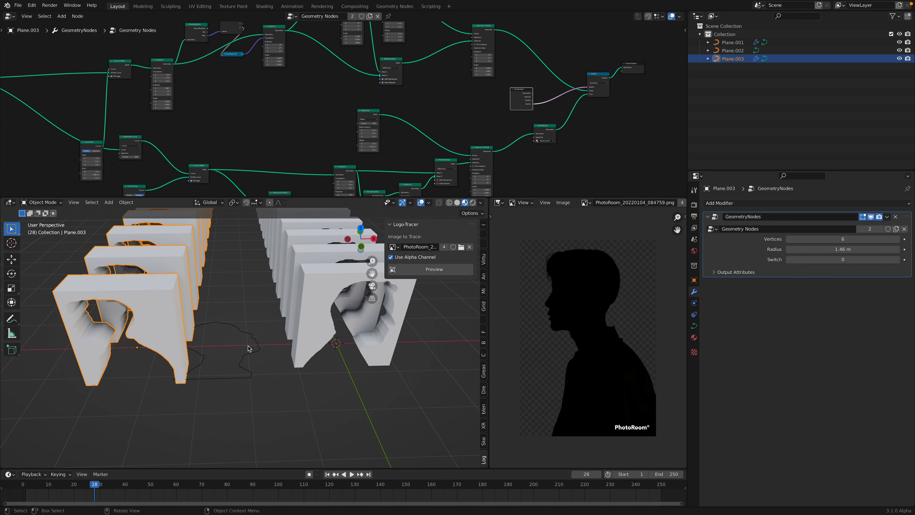
Add a Geometry Nodes modifier to the traced head outline and assign the shared Geometry Nodes group to it
{"action": "left_click", "coordinate": [257, 349]}
{"action": "left_click", "coordinate": [719, 203]}
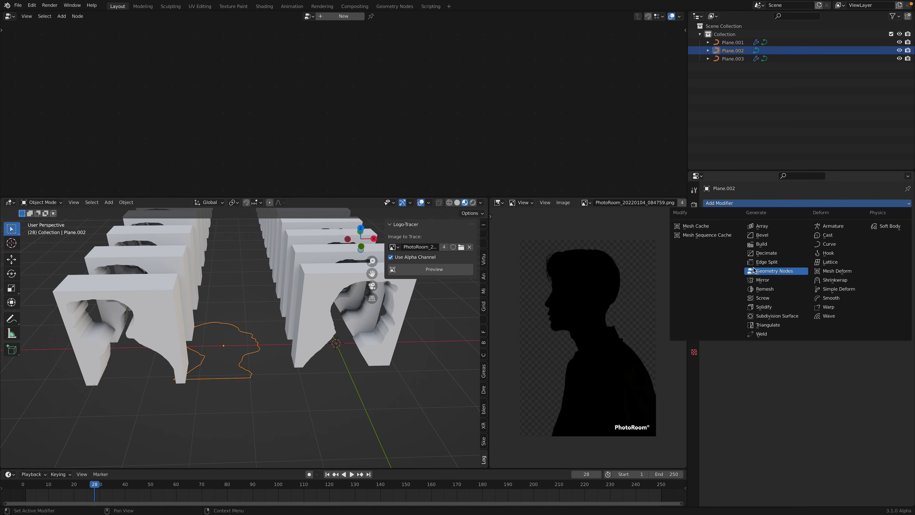
{"action": "left_click", "coordinate": [763, 273]}
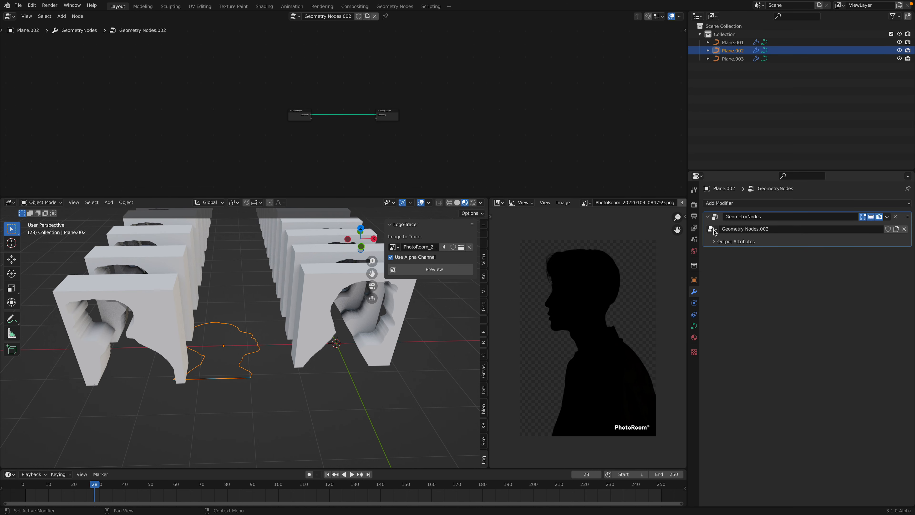
{"action": "left_click", "coordinate": [713, 230]}
{"action": "key", "text": "Return"}
Move the new head object along the X axis past the original profile tunnel and set its Switch to 1
{"action": "mouse_move", "coordinate": [298, 315]}
{"action": "middle_mouse_down"}
{"action": "mouse_move", "coordinate": [290, 301]}
{"action": "mouse_move", "coordinate": [283, 308]}
{"action": "mouse_move", "coordinate": [308, 312]}
{"action": "middle_mouse_up"}
{"action": "key", "text": "g"}
{"action": "key", "text": "x"}
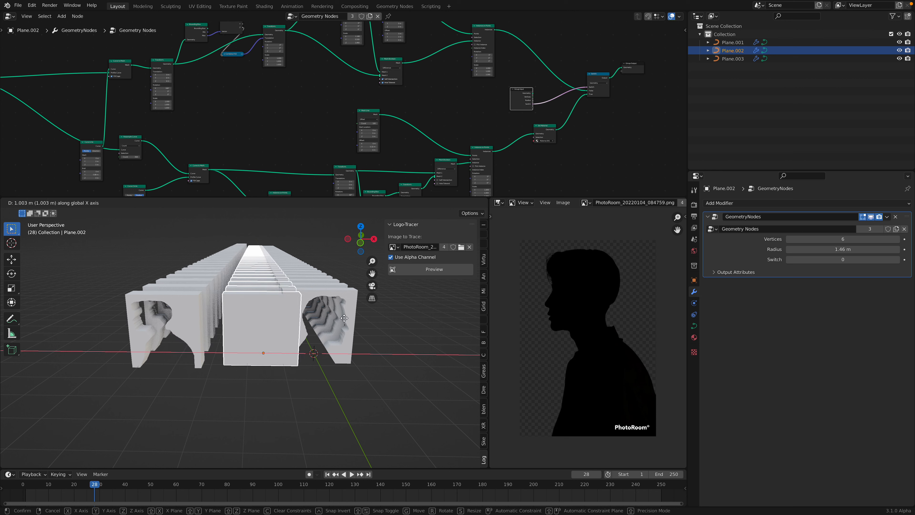
{"action": "left_click", "coordinate": [365, 327]}
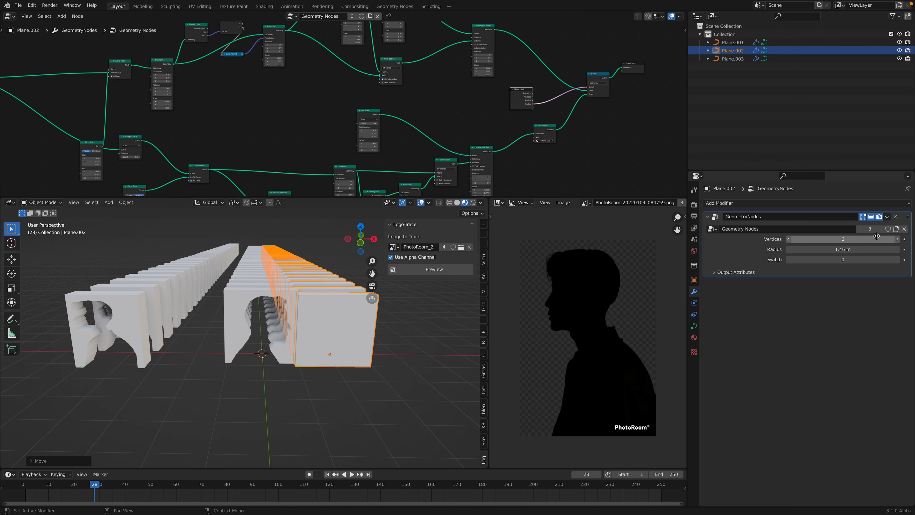
{"action": "left_click_drag", "start_coordinate": [853, 259], "coordinate": [872, 259]}
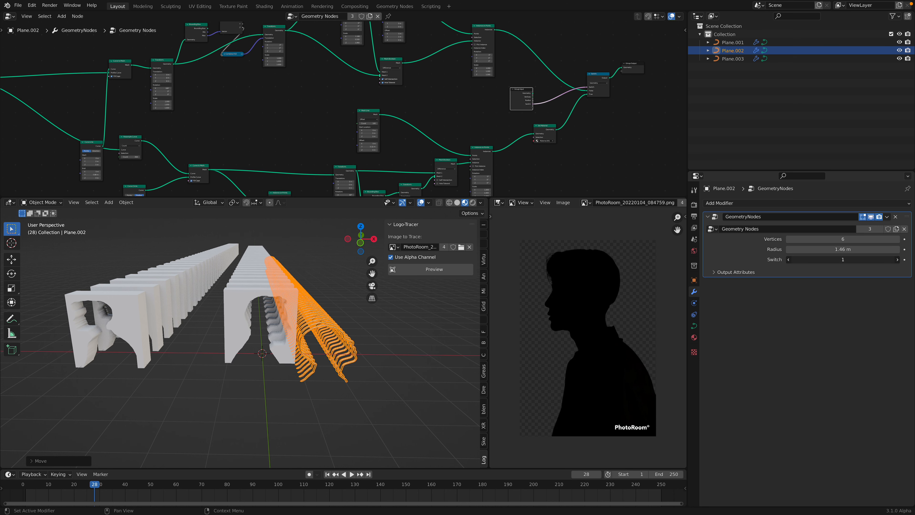
In front orthographic view, move the head outline up so its base lines up with the other two profiles
{"action": "middle_click_drag", "start_coordinate": [374, 340], "coordinate": [367, 331]}
{"action": "left_click", "coordinate": [367, 331]}
{"action": "left_click", "coordinate": [359, 241]}
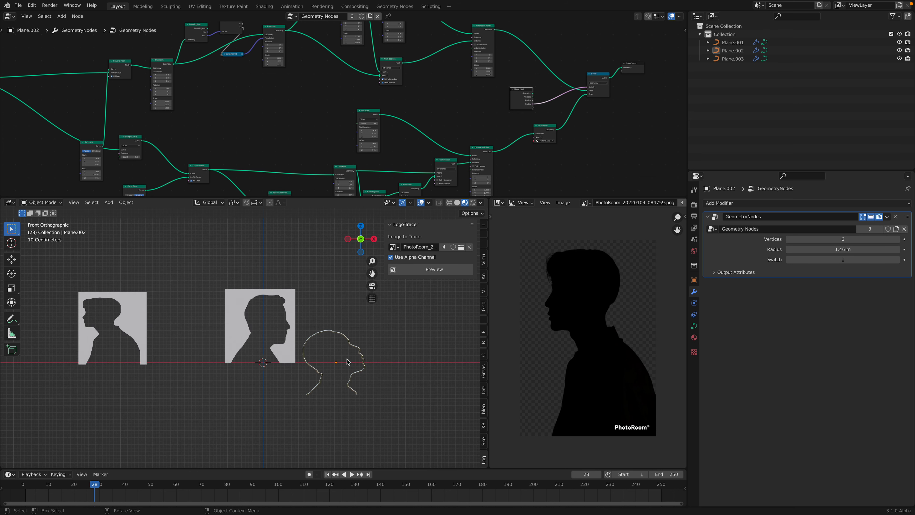
{"action": "left_click", "coordinate": [362, 349]}
{"action": "key", "text": "g"}
{"action": "left_click", "coordinate": [369, 316]}
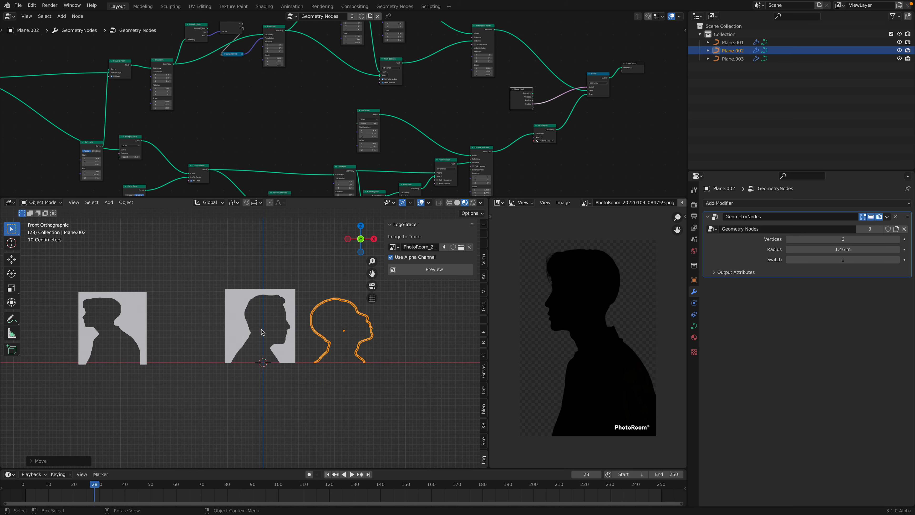
Examine the bust-shaped tunnel from the front and look down its length
{"action": "middle_click_drag", "start_coordinate": [263, 332], "coordinate": [300, 356], "text": "shift"}
{"action": "middle_click_drag", "start_coordinate": [299, 356], "coordinate": [305, 366]}
{"action": "left_click", "coordinate": [185, 341]}
{"action": "middle_click_drag", "start_coordinate": [185, 342], "coordinate": [252, 265]}
{"action": "scroll", "coordinate": [268, 302], "scroll_direction": "up", "scroll_amount": 3}
{"action": "left_click", "coordinate": [251, 306]}
{"action": "middle_click_drag", "start_coordinate": [252, 312], "coordinate": [242, 324]}
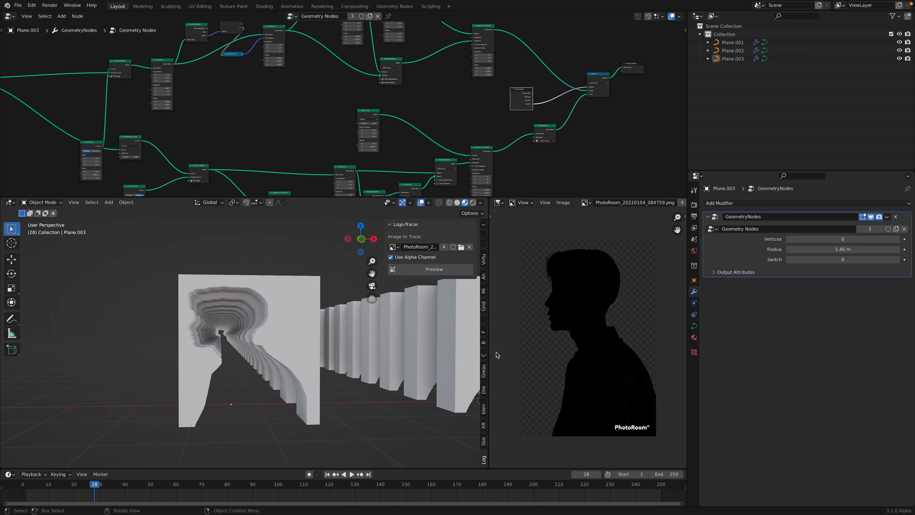
Join the two Geometry links from Group Input with a reroute and move Group Input away to make room
{"action": "middle_click_drag", "start_coordinate": [270, 113], "coordinate": [570, 129]}
{"action": "scroll", "coordinate": [335, 128], "scroll_direction": "up", "scroll_amount": 3}
{"action": "left_click_drag", "start_coordinate": [227, 93], "coordinate": [130, 115]}
{"action": "scroll", "coordinate": [262, 130], "scroll_direction": "up", "scroll_amount": 1}
{"action": "scroll", "coordinate": [216, 116], "scroll_direction": "down", "scroll_amount": 4}
{"action": "middle_click_drag", "start_coordinate": [229, 129], "coordinate": [212, 103]}
{"action": "scroll", "coordinate": [226, 97], "scroll_direction": "up", "scroll_amount": 2}
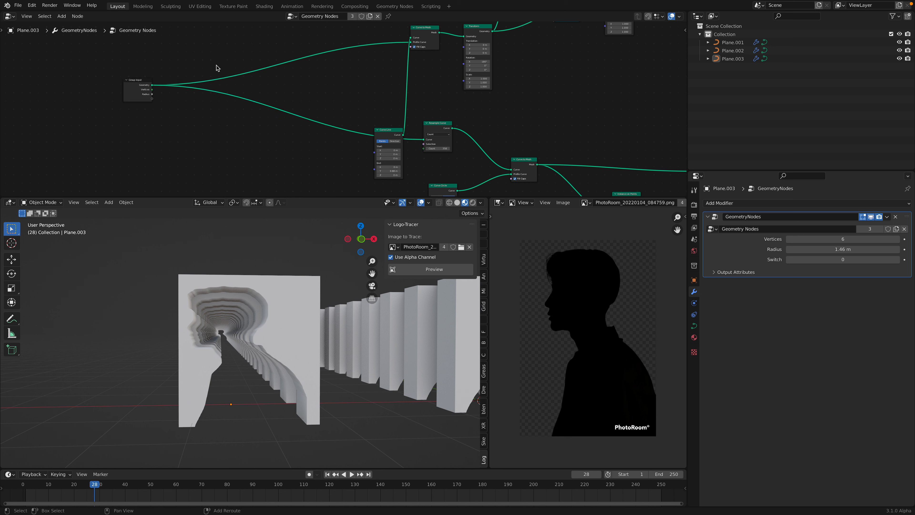
{"action": "right_click_drag", "start_coordinate": [210, 81], "coordinate": [203, 128], "text": "shift"}
{"action": "scroll", "coordinate": [145, 86], "scroll_direction": "up", "scroll_amount": 1}
{"action": "left_click_drag", "start_coordinate": [133, 84], "coordinate": [150, 82]}
{"action": "scroll", "coordinate": [150, 81], "scroll_direction": "up", "scroll_amount": 3}
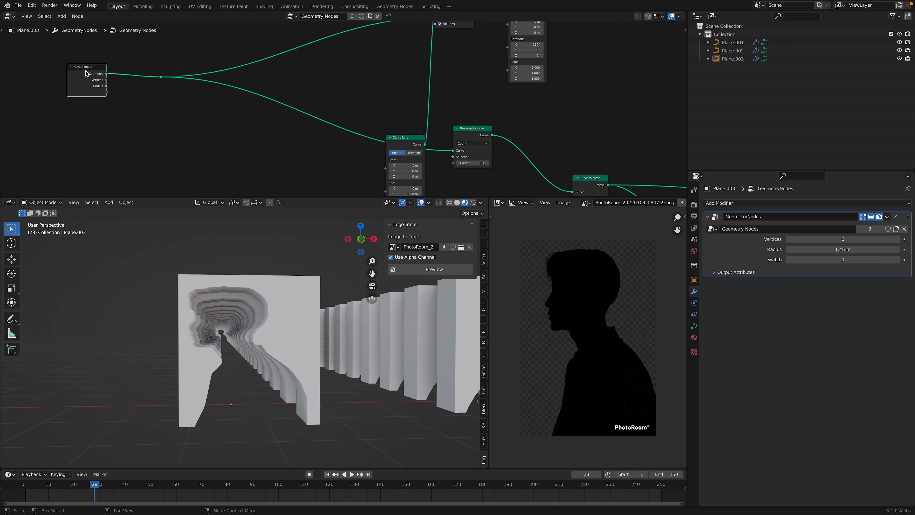
{"action": "left_click_drag", "start_coordinate": [86, 74], "coordinate": [57, 81]}
{"action": "scroll", "coordinate": [251, 127], "scroll_direction": "up", "scroll_amount": 3}
Insert a Transform node between Group Input and the reroute, and expose its Scale as a modifier input
{"action": "middle_click_drag", "start_coordinate": [65, 81], "coordinate": [253, 77]}
{"action": "key", "text": "shift+a"}
{"action": "type", "text": "str"}
{"action": "left_click", "coordinate": [276, 172]}
{"action": "left_click", "coordinate": [255, 126]}
{"action": "left_click_drag", "start_coordinate": [195, 86], "coordinate": [183, 116]}
{"action": "middle_click_drag", "start_coordinate": [183, 113], "coordinate": [180, 88]}
{"action": "left_click_drag", "start_coordinate": [187, 110], "coordinate": [236, 131]}
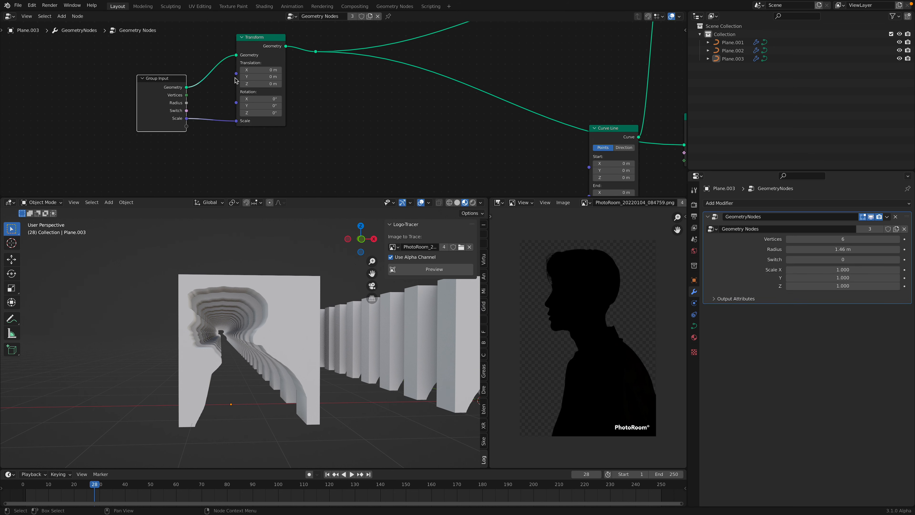
Set the bust tunnel's Scale Y to 1.194 and save the file
{"action": "left_click_drag", "start_coordinate": [842, 277], "coordinate": [863, 278]}
{"action": "middle_click_drag", "start_coordinate": [457, 417], "coordinate": [216, 374], "text": "shift"}
{"action": "key", "text": "ctrl+s"}
Try toggling the Switch value on the bust tunnel and on the head outline
{"action": "middle_click_drag", "start_coordinate": [450, 356], "coordinate": [283, 314], "text": "shift"}
{"action": "left_click", "coordinate": [349, 339]}
{"action": "left_click", "coordinate": [397, 344]}
{"action": "scroll", "coordinate": [396, 344], "scroll_direction": "up", "scroll_amount": 1}
{"action": "left_click", "coordinate": [356, 352]}
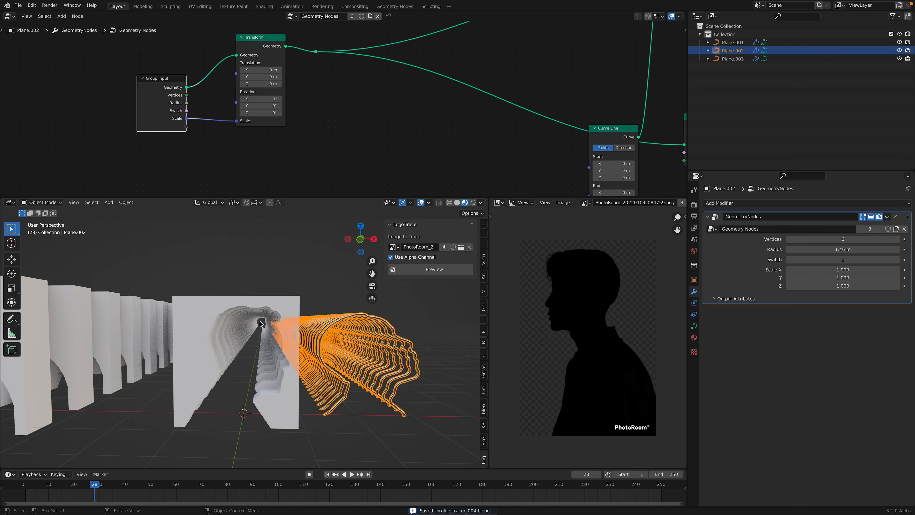
{"action": "scroll", "coordinate": [260, 323], "scroll_direction": "down", "scroll_amount": 1}
{"action": "left_click", "coordinate": [162, 325]}
{"action": "middle_click_drag", "start_coordinate": [162, 324], "coordinate": [326, 328], "text": "shift"}
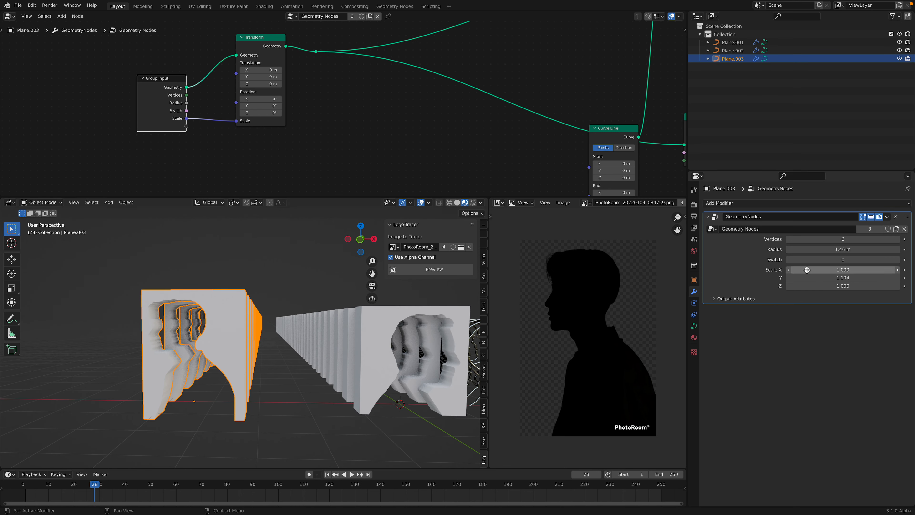
{"action": "mouse_move", "coordinate": [824, 262]}
{"action": "left_mouse_down"}
{"action": "mouse_move", "coordinate": [842, 262]}
{"action": "mouse_move", "coordinate": [824, 262]}
{"action": "left_mouse_up"}
{"action": "middle_click_drag", "start_coordinate": [312, 393], "coordinate": [135, 389], "text": "shift"}
{"action": "left_click", "coordinate": [363, 349]}
{"action": "mouse_move", "coordinate": [843, 260]}
{"action": "left_mouse_down"}
{"action": "mouse_move", "coordinate": [819, 260]}
{"action": "mouse_move", "coordinate": [843, 260]}
{"action": "left_mouse_up"}
Enlarge the node editor and rearrange the nodes, placing Mesh Line above Mesh Boolean near Instance on Points
{"action": "middle_click_drag", "start_coordinate": [306, 309], "coordinate": [331, 329]}
{"action": "scroll", "coordinate": [428, 81], "scroll_direction": "right", "scroll_amount": 6}
{"action": "scroll", "coordinate": [437, 108], "scroll_direction": "down", "scroll_amount": 3}
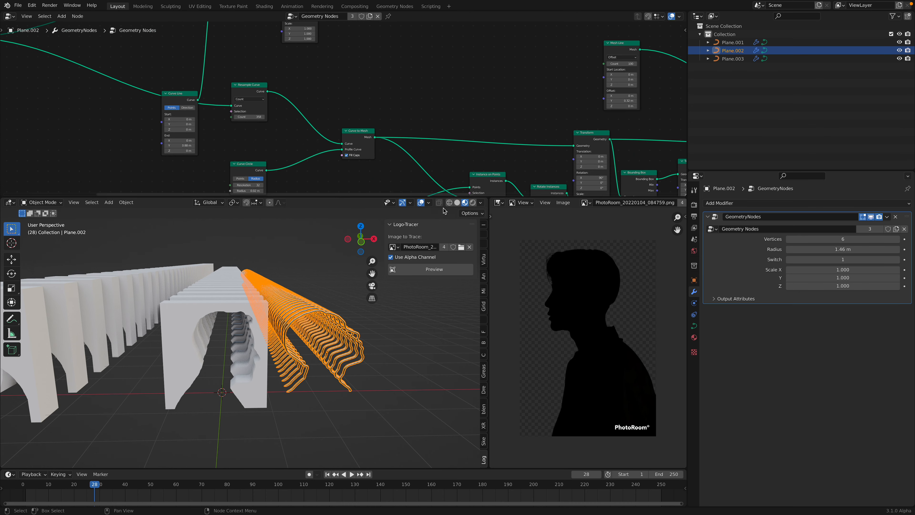
{"action": "left_click_drag", "start_coordinate": [525, 197], "coordinate": [525, 315]}
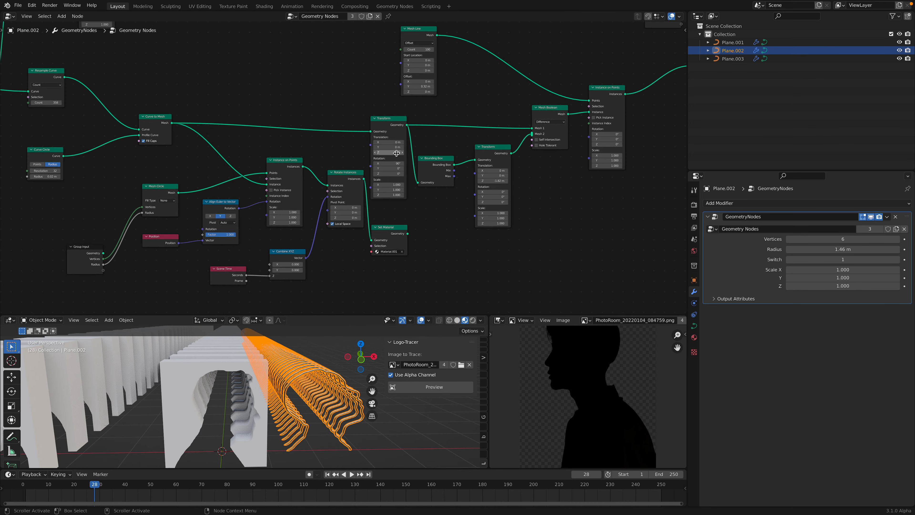
{"action": "scroll", "coordinate": [450, 133], "scroll_direction": "right", "scroll_amount": 8}
{"action": "scroll", "coordinate": [449, 133], "scroll_direction": "right", "scroll_amount": 7}
{"action": "scroll", "coordinate": [449, 133], "scroll_direction": "up", "scroll_amount": 5}
{"action": "left_click_drag", "start_coordinate": [504, 93], "coordinate": [501, 77]}
{"action": "left_click_drag", "start_coordinate": [374, 113], "coordinate": [378, 94]}
{"action": "middle_click_drag", "start_coordinate": [407, 207], "coordinate": [500, 133]}
{"action": "left_click_drag", "start_coordinate": [504, 98], "coordinate": [495, 113]}
{"action": "middle_click_drag", "start_coordinate": [372, 145], "coordinate": [475, 127]}
{"action": "left_click_drag", "start_coordinate": [326, 62], "coordinate": [425, 55]}
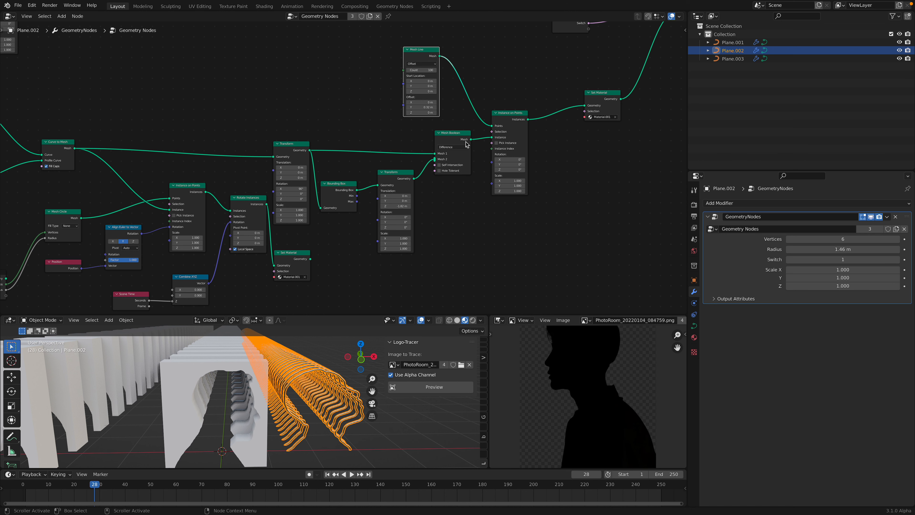
Set the Mesh Line node's Count to 5 and save the file
{"action": "scroll", "coordinate": [437, 114], "scroll_direction": "up", "scroll_amount": 1}
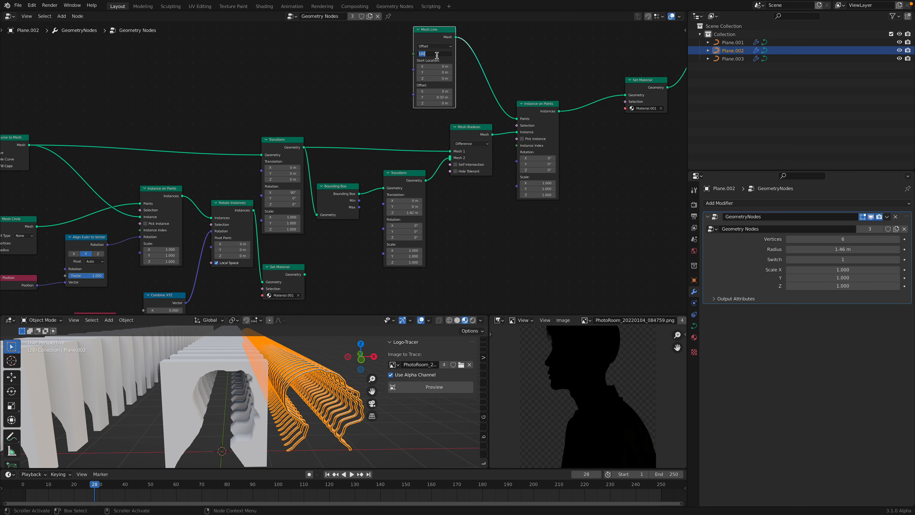
{"action": "key", "text": "Return"}
{"action": "key", "text": "Return"}
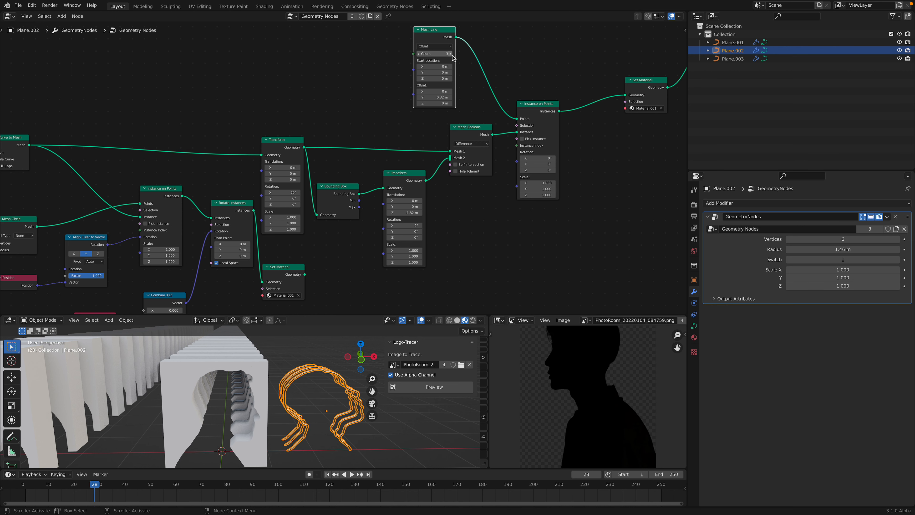
{"action": "left_click", "coordinate": [451, 54]}
{"action": "left_click", "coordinate": [451, 54]}
{"action": "left_click", "coordinate": [445, 54]}
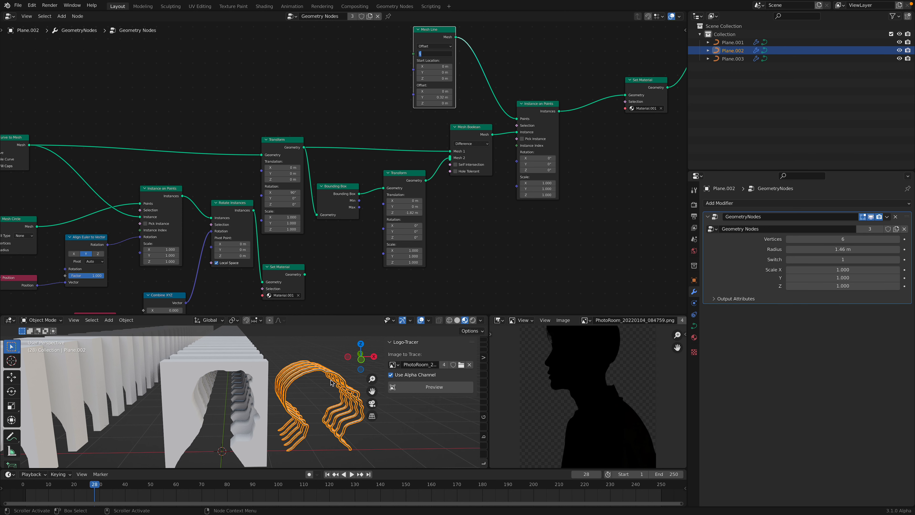
{"action": "middle_click_drag", "start_coordinate": [340, 390], "coordinate": [347, 390]}
{"action": "key", "text": "ctrl+s"}
Add another Group Input node beside Mesh Line and expose the Mesh Line's Count through it with unused sockets hidden
{"action": "middle_click_drag", "start_coordinate": [350, 112], "coordinate": [326, 135]}
{"action": "key", "text": "shift+a"}
{"action": "left_click", "coordinate": [328, 95]}
{"action": "left_click_drag", "start_coordinate": [389, 78], "coordinate": [332, 75]}
{"action": "type", "text": "inp"}
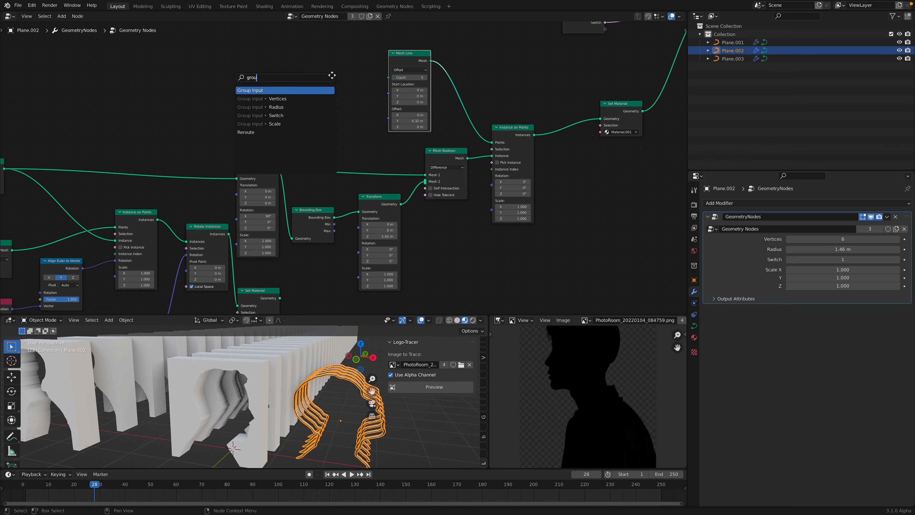
{"action": "key", "text": "Return"}
{"action": "left_click", "coordinate": [358, 77]}
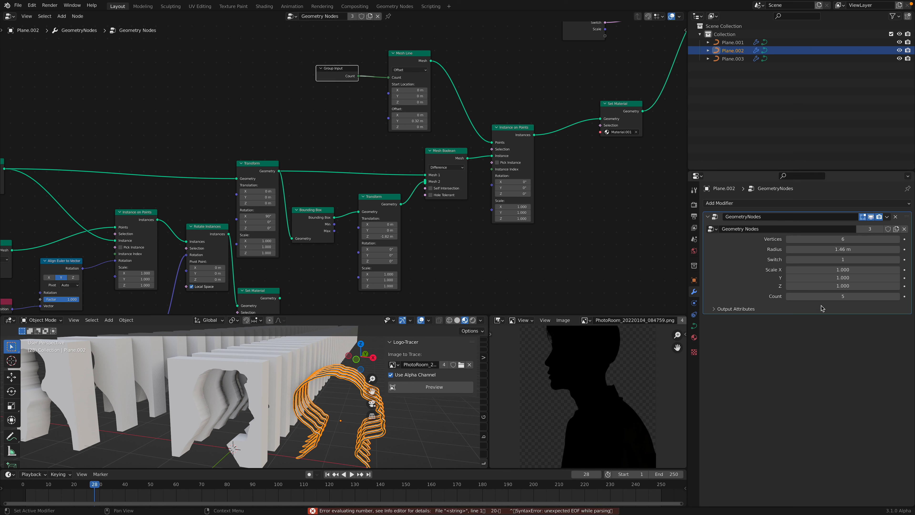
Set the head outline's Count modifier input to 30 and save the file
{"action": "left_click", "coordinate": [823, 298]}
{"action": "key", "text": "Return"}
{"action": "middle_click_drag", "start_coordinate": [355, 428], "coordinate": [379, 420]}
{"action": "key", "text": "ctrl+s"}
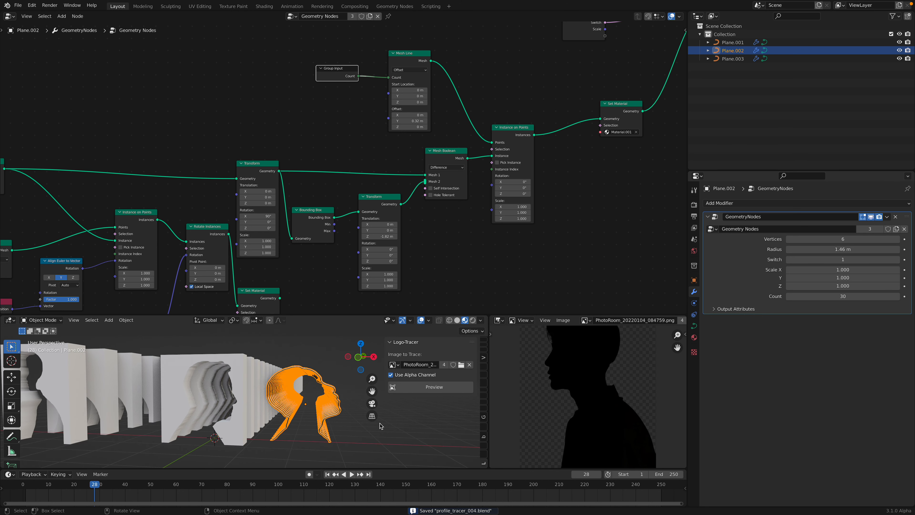
{"action": "left_click", "coordinate": [380, 422]}
Space out the Count Group Input, Mesh Line, Instance on Points, Set Material and Mesh Boolean nodes
{"action": "left_click_drag", "start_coordinate": [334, 77], "coordinate": [280, 85]}
{"action": "middle_click_drag", "start_coordinate": [308, 109], "coordinate": [350, 153]}
{"action": "middle_click_drag", "start_coordinate": [418, 145], "coordinate": [400, 158]}
{"action": "left_click_drag", "start_coordinate": [531, 185], "coordinate": [546, 190]}
{"action": "left_click_drag", "start_coordinate": [436, 113], "coordinate": [445, 117]}
{"action": "middle_click_drag", "start_coordinate": [486, 133], "coordinate": [293, 170]}
{"action": "left_click_drag", "start_coordinate": [468, 184], "coordinate": [466, 170]}
{"action": "middle_click_drag", "start_coordinate": [306, 221], "coordinate": [437, 164]}
{"action": "left_click_drag", "start_coordinate": [412, 173], "coordinate": [414, 184]}
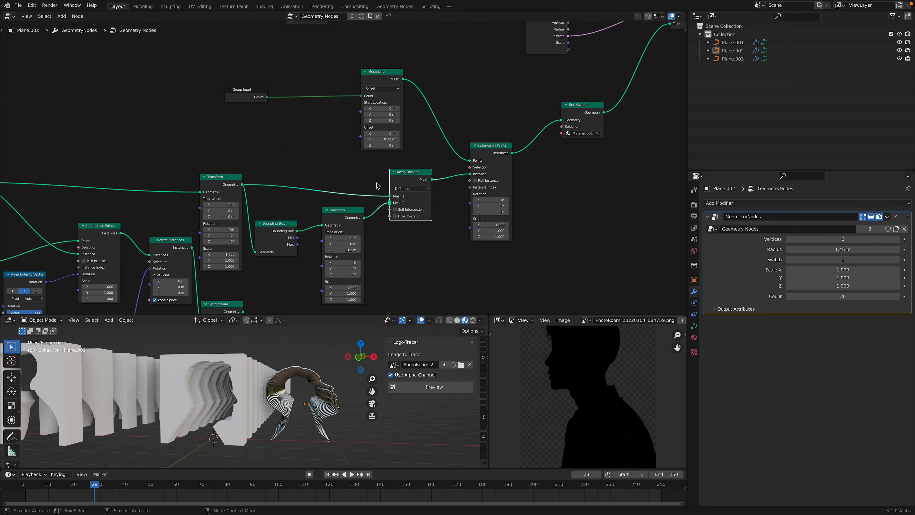
Reposition the Transform and Bounding Box nodes feeding Mesh Boolean, and move the initial Transform node closer to the reroute
{"action": "middle_click_drag", "start_coordinate": [377, 184], "coordinate": [516, 161]}
{"action": "left_click_drag", "start_coordinate": [355, 159], "coordinate": [375, 154]}
{"action": "middle_click_drag", "start_coordinate": [419, 190], "coordinate": [422, 177]}
{"action": "left_click_drag", "start_coordinate": [424, 191], "coordinate": [433, 197]}
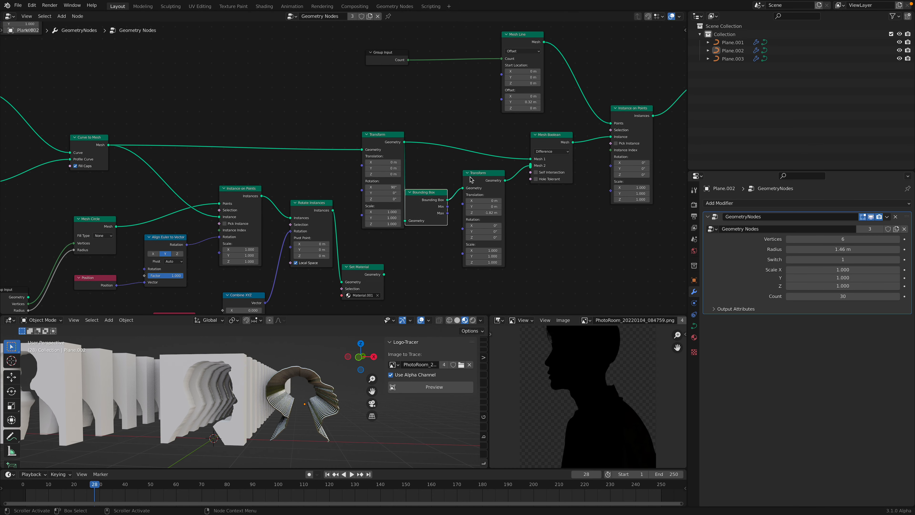
{"action": "left_click_drag", "start_coordinate": [477, 172], "coordinate": [481, 182]}
{"action": "left_click_drag", "start_coordinate": [375, 150], "coordinate": [325, 144]}
{"action": "mouse_move", "coordinate": [187, 149]}
{"action": "middle_mouse_down"}
{"action": "mouse_move", "coordinate": [332, 135]}
{"action": "mouse_move", "coordinate": [343, 119]}
{"action": "mouse_move", "coordinate": [378, 150]}
{"action": "mouse_move", "coordinate": [193, 148]}
{"action": "mouse_move", "coordinate": [401, 202]}
{"action": "middle_mouse_up"}
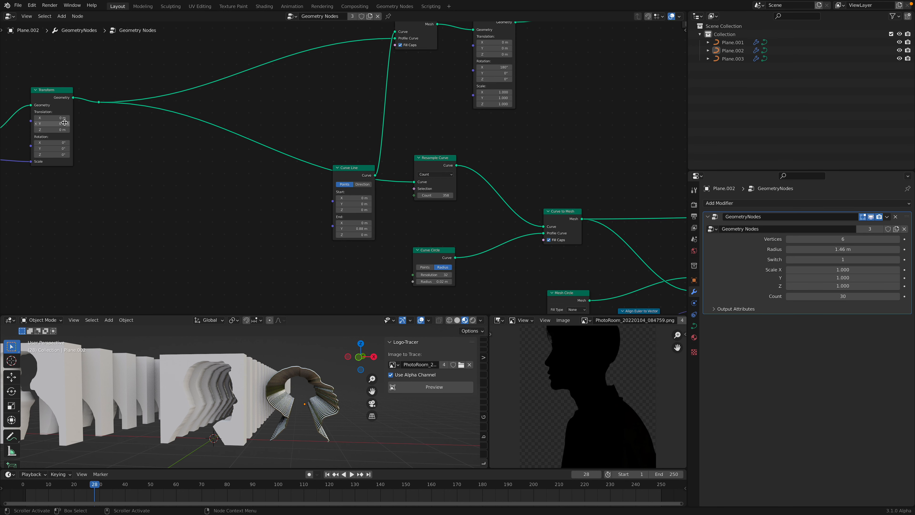
{"action": "left_click_drag", "start_coordinate": [55, 95], "coordinate": [77, 104]}
Try a Count of 40 on the Resample Curve node, settle on 350, and save the file
{"action": "middle_click_drag", "start_coordinate": [348, 151], "coordinate": [318, 146]}
{"action": "left_click", "coordinate": [400, 156]}
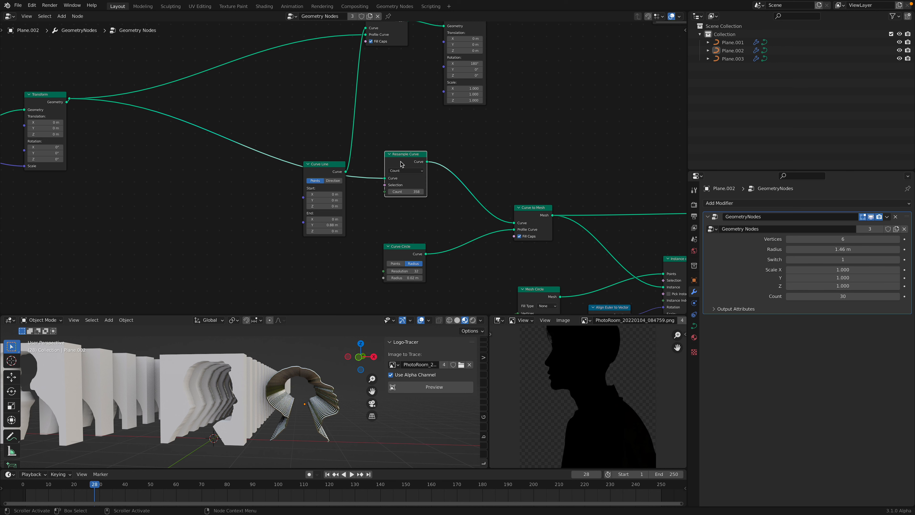
{"action": "middle_click_drag", "start_coordinate": [409, 180], "coordinate": [384, 150]}
{"action": "scroll", "coordinate": [383, 150], "scroll_direction": "up", "scroll_amount": 1}
{"action": "scroll", "coordinate": [384, 152], "scroll_direction": "up", "scroll_amount": 1}
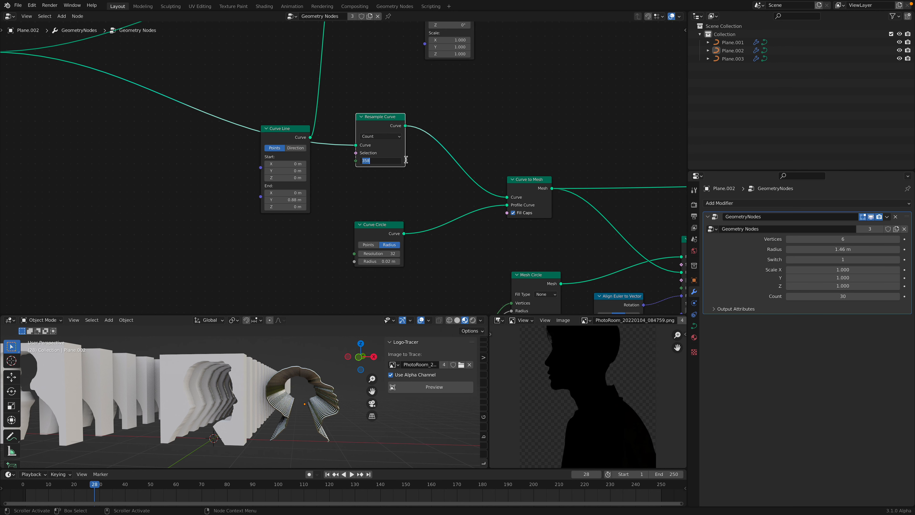
{"action": "key", "text": "Return"}
{"action": "left_click", "coordinate": [382, 161]}
{"action": "type", "text": "40"}
{"action": "key", "text": "Return"}
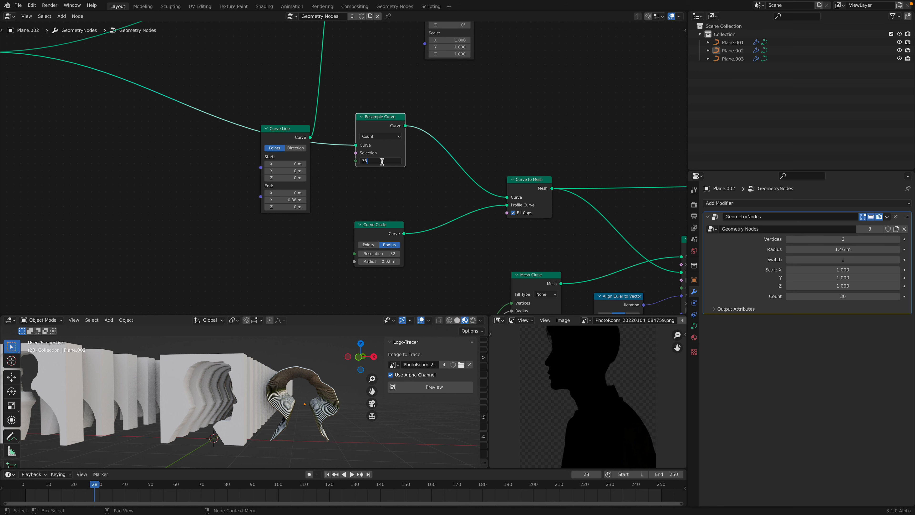
{"action": "key", "text": "Return"}
{"action": "key", "text": "ctrl+s"}
Move the Curve Circle node closer to Curve to Mesh and set its Resolution to 12
{"action": "left_click_drag", "start_coordinate": [385, 235], "coordinate": [412, 230]}
{"action": "scroll", "coordinate": [338, 212], "scroll_direction": "up", "scroll_amount": 2}
{"action": "left_click", "coordinate": [314, 212]}
{"action": "type", "text": "12"}
{"action": "key", "text": "Return"}
{"action": "scroll", "coordinate": [292, 397], "scroll_direction": "up", "scroll_amount": 6}
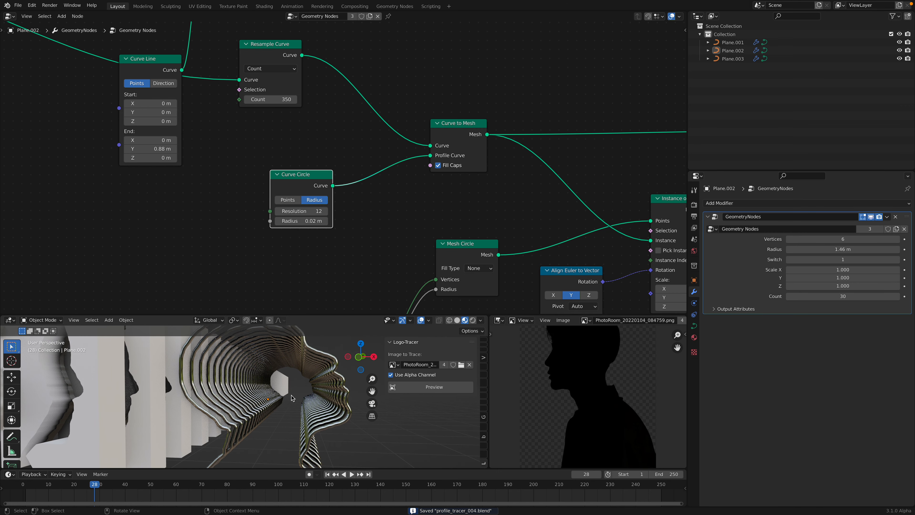
Set the Curve Circle's Resolution to 5 and its Radius to 0.06 m
{"action": "left_click", "coordinate": [304, 211]}
{"action": "type", "text": "5"}
{"action": "key", "text": "Return"}
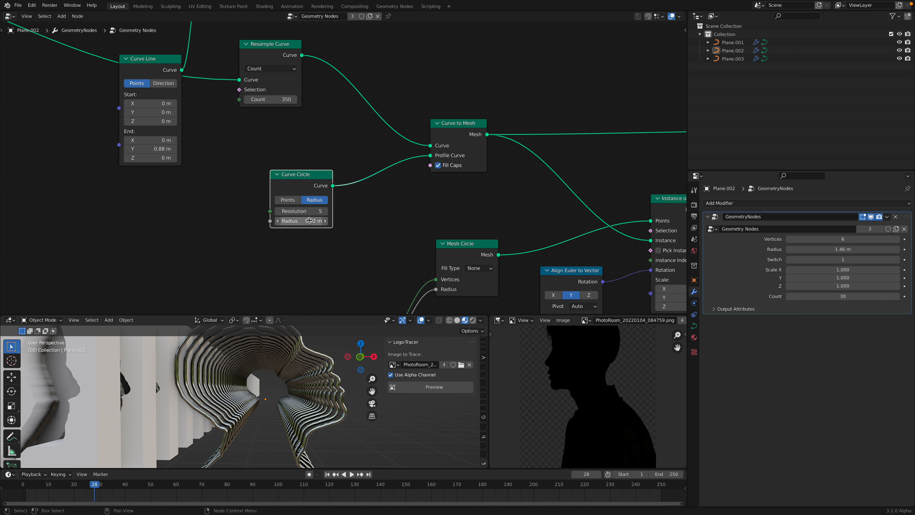
{"action": "mouse_move", "coordinate": [301, 221]}
{"action": "left_mouse_down"}
{"action": "mouse_move", "coordinate": [324, 221]}
{"action": "mouse_move", "coordinate": [314, 221]}
{"action": "left_mouse_up"}
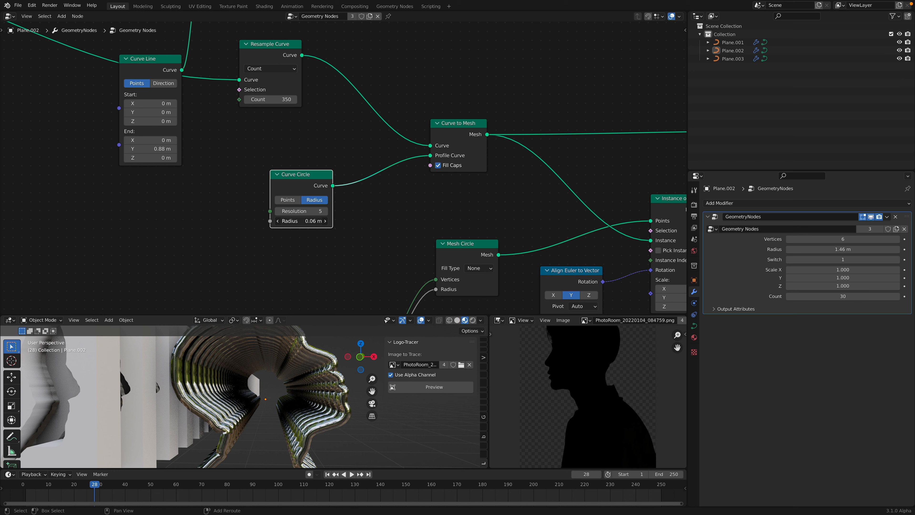
Set the Curve Circle's Radius to 0.05 m and save the file
{"action": "left_click_drag", "start_coordinate": [313, 220], "coordinate": [317, 220]}
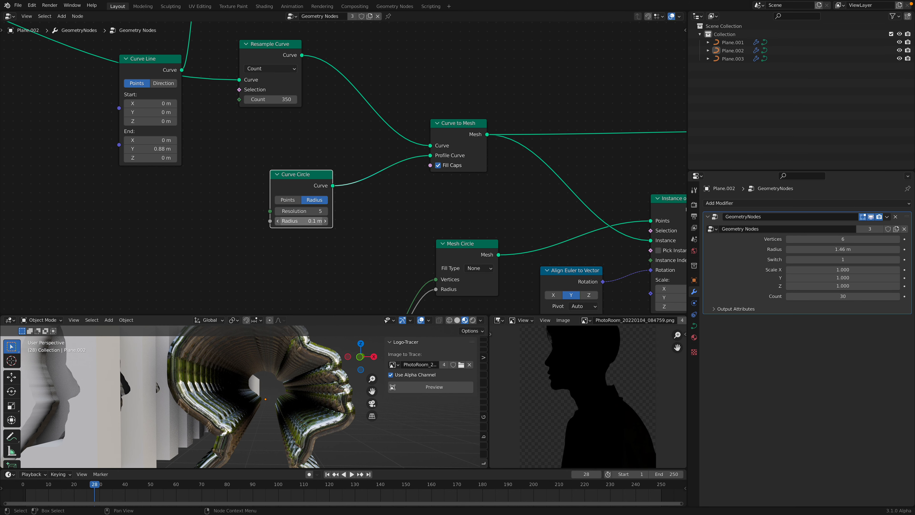
{"action": "type", "text": "0.05"}
{"action": "key", "text": "Return"}
{"action": "key", "text": "ctrl+s"}
Set the modifier's Switch value to 0 and select the Plane.002 object in the viewport
{"action": "middle_click_drag", "start_coordinate": [317, 378], "coordinate": [325, 402]}
{"action": "scroll", "coordinate": [298, 388], "scroll_direction": "down", "scroll_amount": 3}
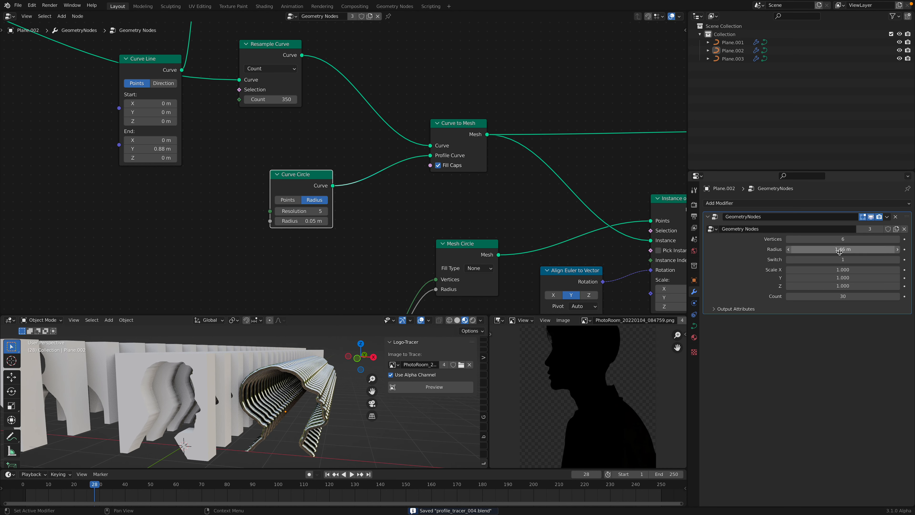
{"action": "left_click_drag", "start_coordinate": [842, 261], "coordinate": [810, 262]}
{"action": "scroll", "coordinate": [290, 383], "scroll_direction": "down", "scroll_amount": 3}
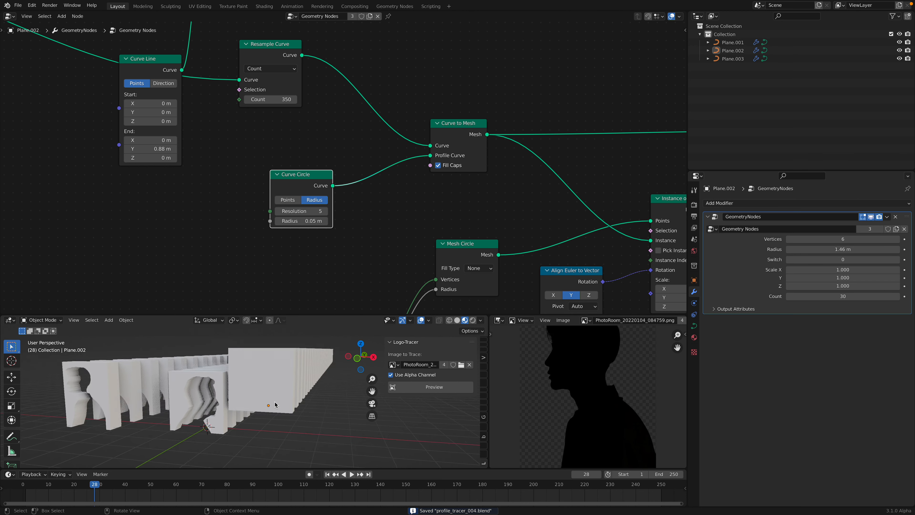
{"action": "left_click", "coordinate": [291, 382]}
{"action": "middle_click_drag", "start_coordinate": [291, 381], "coordinate": [277, 384]}
Move the Curve to Mesh node that feeds the 180° Transform slightly up and away from it
{"action": "middle_click_drag", "start_coordinate": [453, 170], "coordinate": [252, 202]}
{"action": "scroll", "coordinate": [331, 218], "scroll_direction": "down", "scroll_amount": 8}
{"action": "middle_click_drag", "start_coordinate": [434, 122], "coordinate": [363, 231]}
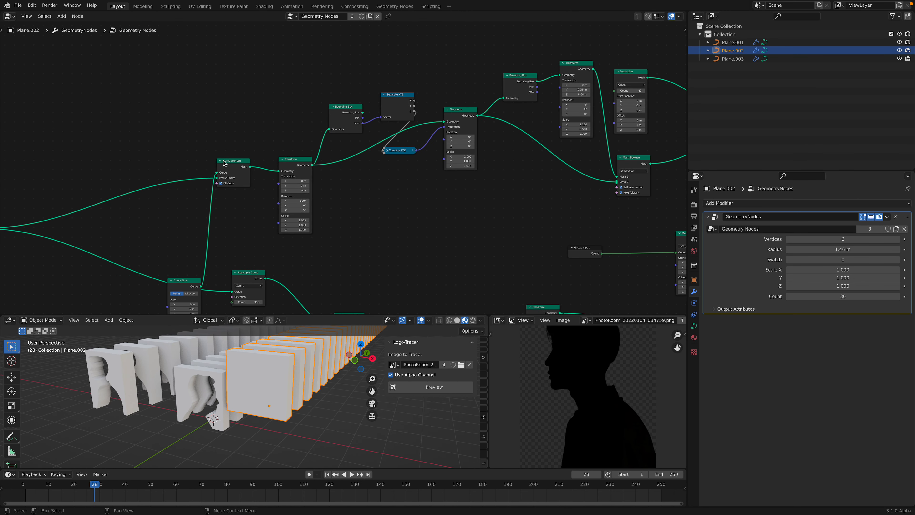
{"action": "left_click_drag", "start_coordinate": [223, 163], "coordinate": [217, 150]}
Examine the Plane.002 curve in Edit Mode, return to Object Mode, and save the file
{"action": "mouse_move", "coordinate": [317, 397]}
{"action": "middle_mouse_down"}
{"action": "mouse_move", "coordinate": [296, 414]}
{"action": "mouse_move", "coordinate": [304, 427]}
{"action": "middle_mouse_up"}
{"action": "key", "text": "Tab"}
{"action": "scroll", "coordinate": [296, 414], "scroll_direction": "up", "scroll_amount": 4}
{"action": "middle_click_drag", "start_coordinate": [341, 403], "coordinate": [284, 402]}
{"action": "key", "text": "Tab"}
{"action": "scroll", "coordinate": [284, 402], "scroll_direction": "down", "scroll_amount": 3}
{"action": "key", "text": "ctrl+s"}
Reposition the first Group Input node and the initial Transform node beside it, and save the file
{"action": "scroll", "coordinate": [335, 147], "scroll_direction": "up", "scroll_amount": 2}
{"action": "middle_click_drag", "start_coordinate": [357, 167], "coordinate": [464, 170]}
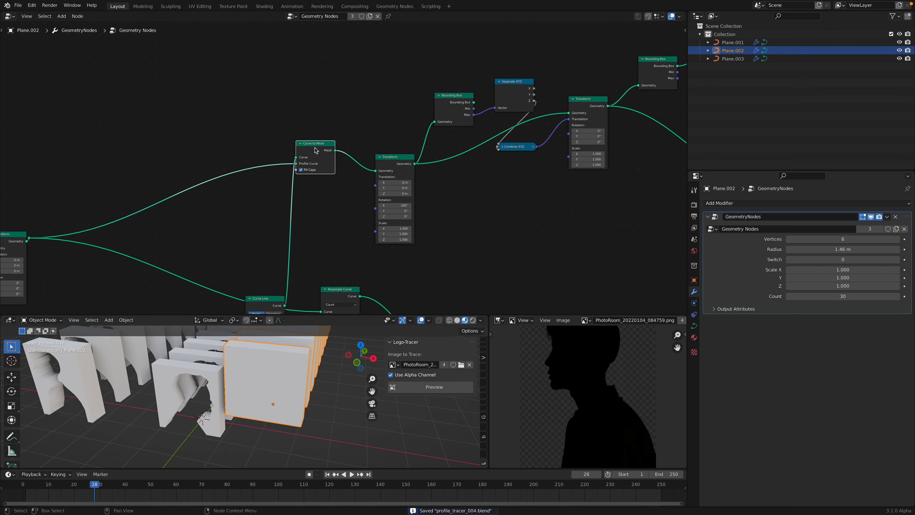
{"action": "middle_click_drag", "start_coordinate": [315, 150], "coordinate": [375, 115]}
{"action": "left_click_drag", "start_coordinate": [100, 190], "coordinate": [78, 165]}
{"action": "left_click_drag", "start_coordinate": [198, 152], "coordinate": [173, 146]}
{"action": "scroll", "coordinate": [178, 172], "scroll_direction": "up", "scroll_amount": 1}
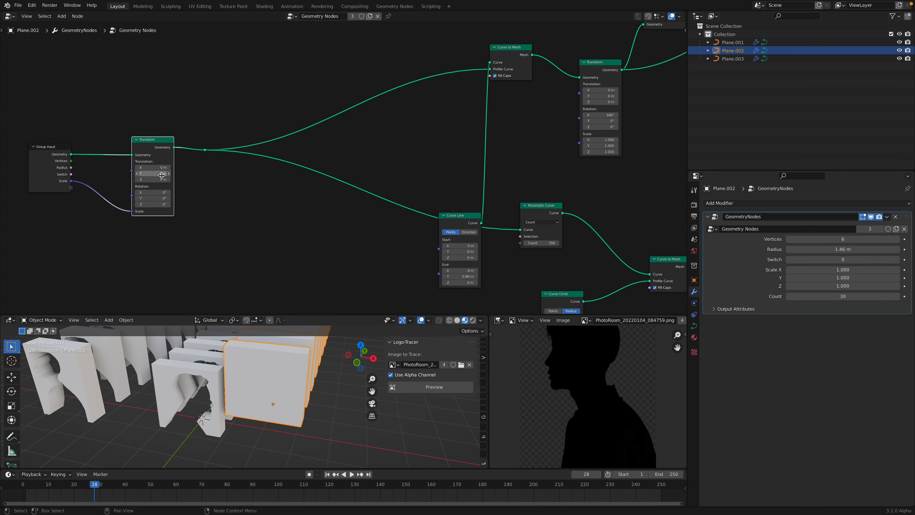
{"action": "middle_click_drag", "start_coordinate": [174, 193], "coordinate": [248, 175]}
{"action": "key", "text": "ctrl+s"}
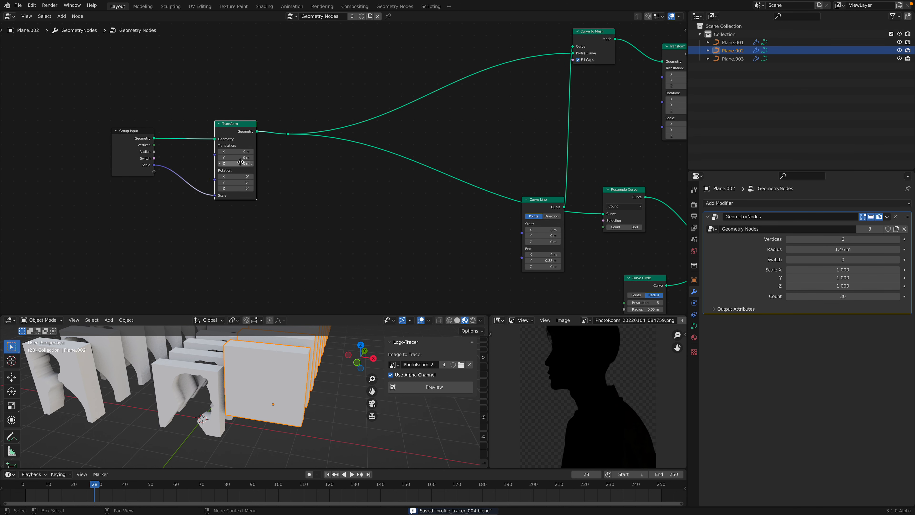
Try shifting the Translation values of the initial Transform node, restore them, and save the file
{"action": "mouse_move", "coordinate": [236, 158]}
{"action": "left_mouse_down"}
{"action": "mouse_move", "coordinate": [216, 158]}
{"action": "mouse_move", "coordinate": [241, 157]}
{"action": "left_mouse_up"}
{"action": "key", "text": "Escape"}
{"action": "middle_click_drag", "start_coordinate": [340, 398], "coordinate": [347, 388]}
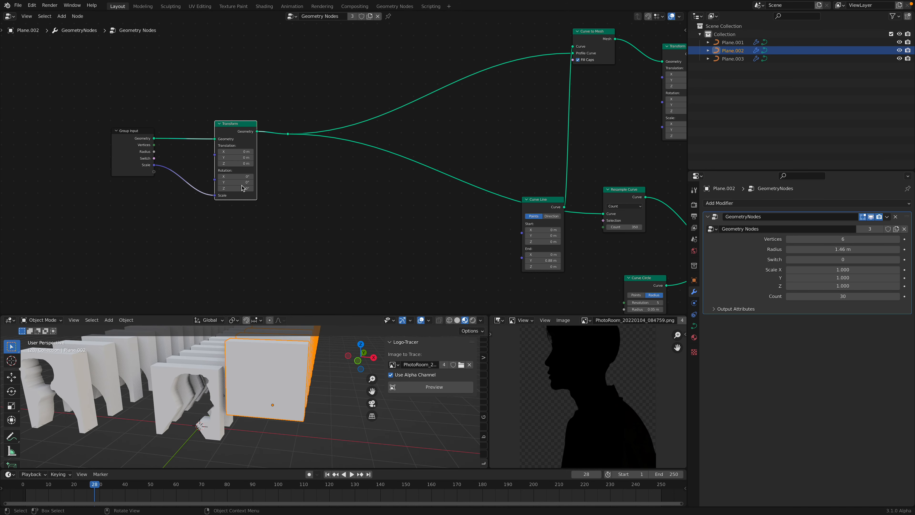
{"action": "mouse_move", "coordinate": [237, 157]}
{"action": "left_mouse_down", "text": "shift"}
{"action": "mouse_move", "coordinate": [228, 158]}
{"action": "mouse_move", "coordinate": [236, 158]}
{"action": "left_mouse_up", "text": "shift"}
{"action": "key", "text": "ctrl+s"}
Nudge the upper Curve to Mesh node and try turning off its Fill Caps option
{"action": "middle_click_drag", "start_coordinate": [396, 195], "coordinate": [252, 207]}
{"action": "middle_click_drag", "start_coordinate": [382, 170], "coordinate": [254, 213]}
{"action": "left_click_drag", "start_coordinate": [326, 87], "coordinate": [339, 88]}
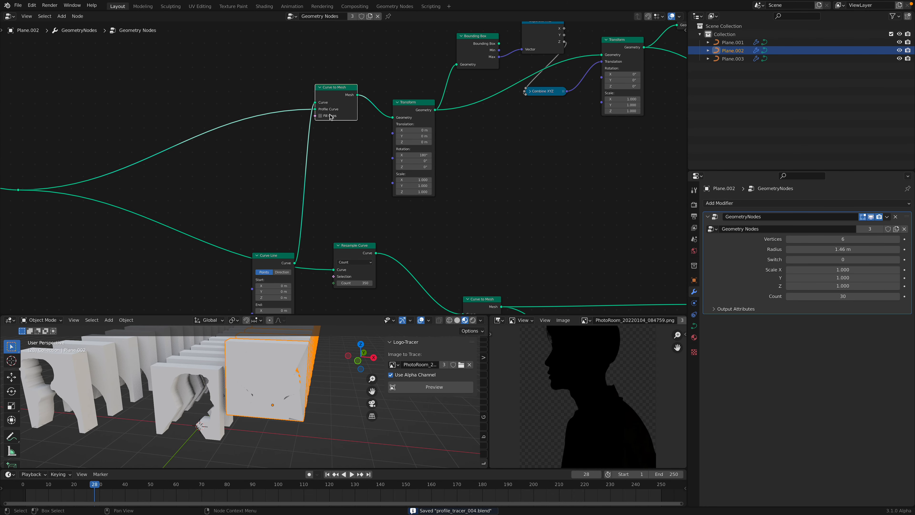
Move the 180° Transform node and the Bounding Box node following it slightly upward
{"action": "left_click_drag", "start_coordinate": [414, 118], "coordinate": [413, 99]}
{"action": "middle_click_drag", "start_coordinate": [456, 102], "coordinate": [237, 155]}
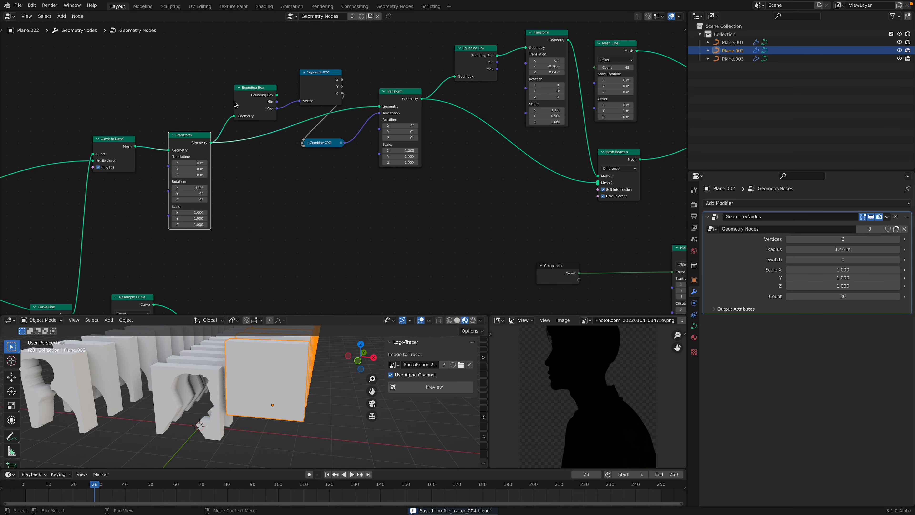
{"action": "left_click_drag", "start_coordinate": [251, 94], "coordinate": [251, 83]}
Move the upper Curve to Mesh node closer to the 180° Transform node and raise that Transform node
{"action": "middle_click_drag", "start_coordinate": [130, 121], "coordinate": [317, 121]}
{"action": "middle_click_drag", "start_coordinate": [219, 189], "coordinate": [302, 179]}
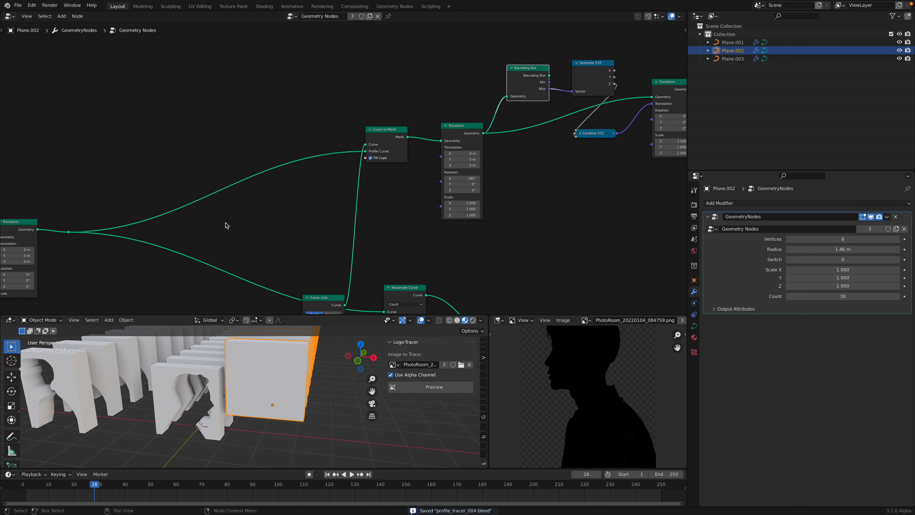
{"action": "left_click_drag", "start_coordinate": [380, 136], "coordinate": [390, 133]}
{"action": "middle_click_drag", "start_coordinate": [431, 137], "coordinate": [326, 141]}
{"action": "scroll", "coordinate": [347, 136], "scroll_direction": "up", "scroll_amount": 1}
{"action": "left_click_drag", "start_coordinate": [359, 133], "coordinate": [357, 121]}
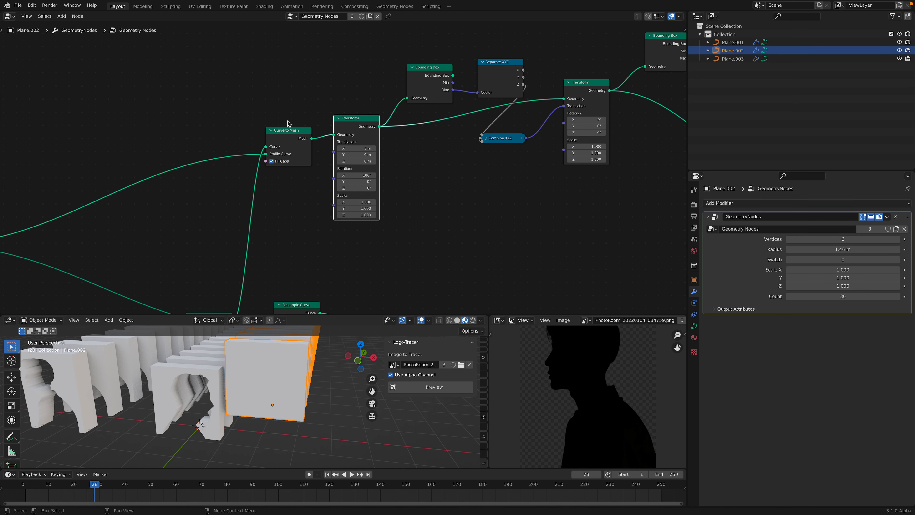
{"action": "middle_click_drag", "start_coordinate": [300, 138], "coordinate": [265, 141]}
{"action": "left_click_drag", "start_coordinate": [299, 128], "coordinate": [295, 123]}
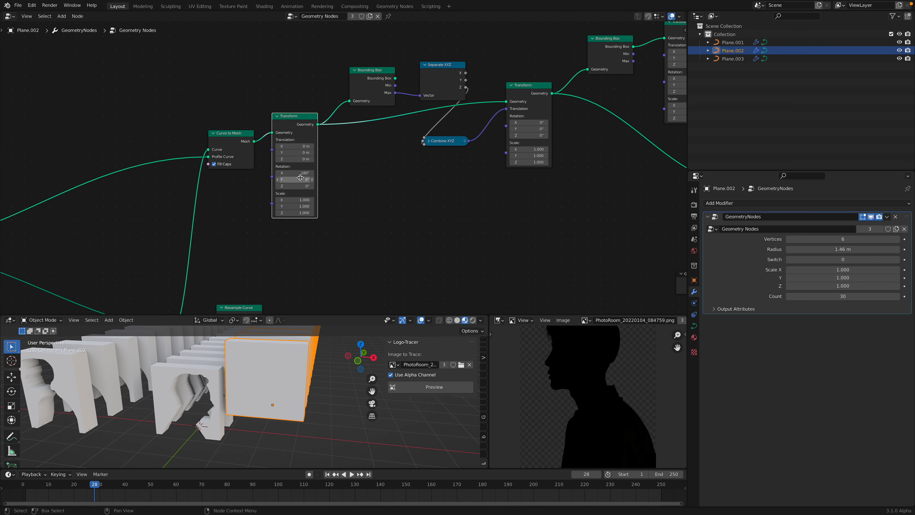
Fine-tune the positions of the Separate XYZ node and the Bounding Box node feeding it
{"action": "middle_click_drag", "start_coordinate": [298, 174], "coordinate": [255, 193]}
{"action": "left_click_drag", "start_coordinate": [352, 96], "coordinate": [404, 83]}
{"action": "left_click_drag", "start_coordinate": [348, 79], "coordinate": [352, 81]}
Try a uniform Scale of 2 on the Transform driven by Combine XYZ, set it back to 1, and save the file
{"action": "middle_click_drag", "start_coordinate": [458, 191], "coordinate": [342, 203]}
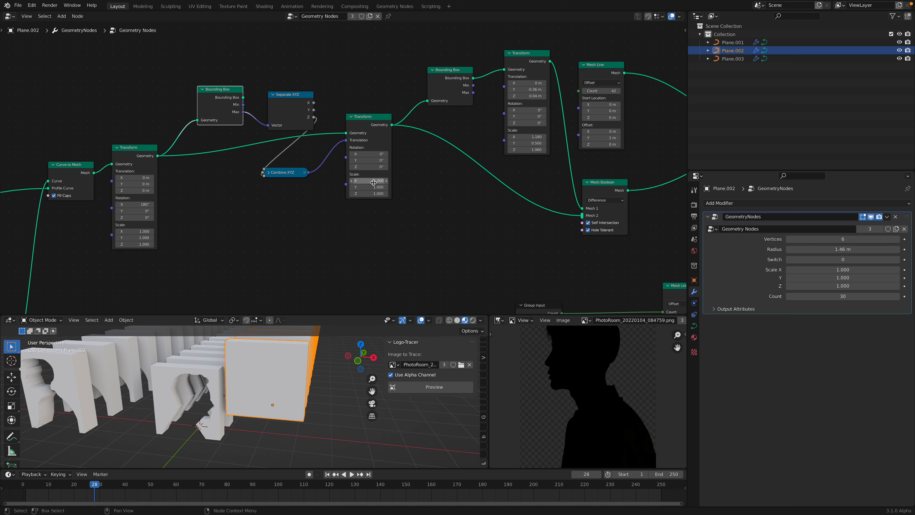
{"action": "left_click_drag", "start_coordinate": [372, 181], "coordinate": [376, 193]}
{"action": "type", "text": "2"}
{"action": "key", "text": "Return"}
{"action": "key", "text": "Return"}
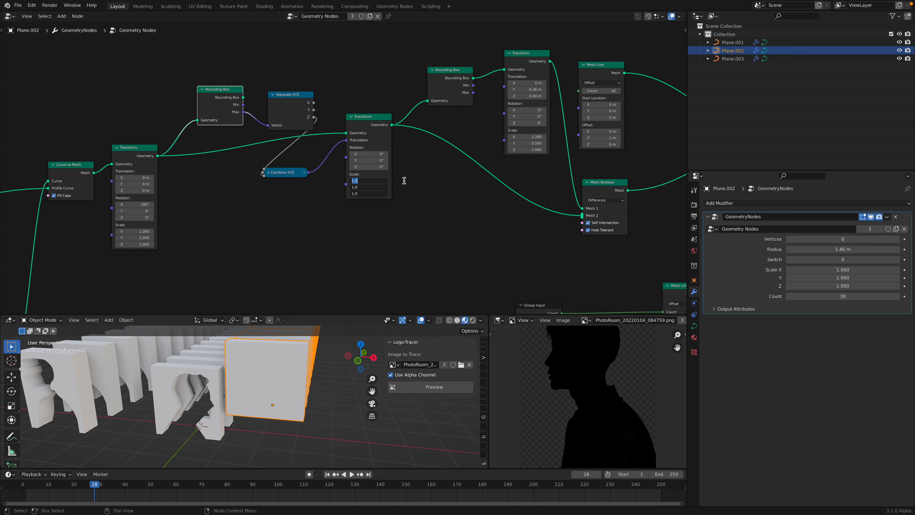
{"action": "key", "text": "Return"}
{"action": "left_click_drag", "start_coordinate": [375, 180], "coordinate": [376, 193]}
{"action": "type", "text": "1"}
{"action": "key", "text": "Return"}
{"action": "middle_click_drag", "start_coordinate": [459, 188], "coordinate": [299, 239]}
{"action": "key", "text": "ctrl+s"}
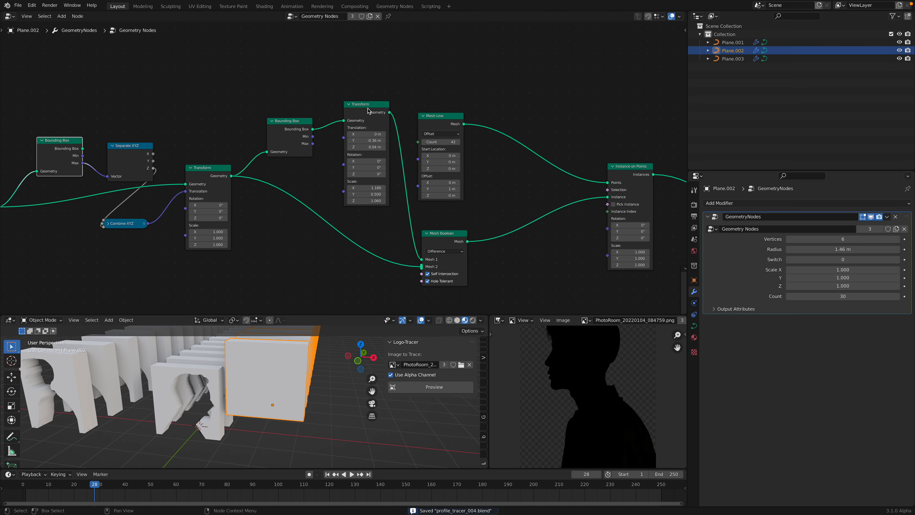
Move the Transform node feeding Mesh Boolean upward, try changing its Z translation, and undo that change
{"action": "left_click_drag", "start_coordinate": [367, 110], "coordinate": [365, 90]}
{"action": "middle_click_drag", "start_coordinate": [361, 100], "coordinate": [323, 80]}
{"action": "scroll", "coordinate": [319, 90], "scroll_direction": "up", "scroll_amount": 1}
{"action": "left_click_drag", "start_coordinate": [317, 104], "coordinate": [347, 104], "text": "shift"}
{"action": "key", "text": "ctrl+z"}
Try a Scale of 2 on all axes of the Transform node feeding Mesh Boolean, and undo it
{"action": "left_click_drag", "start_coordinate": [323, 148], "coordinate": [323, 162]}
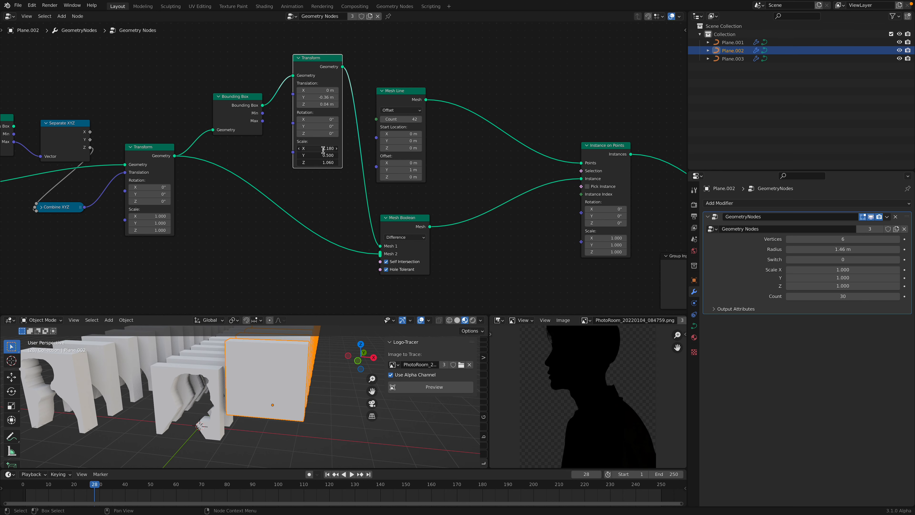
{"action": "type", "text": "2"}
{"action": "key", "text": "Return"}
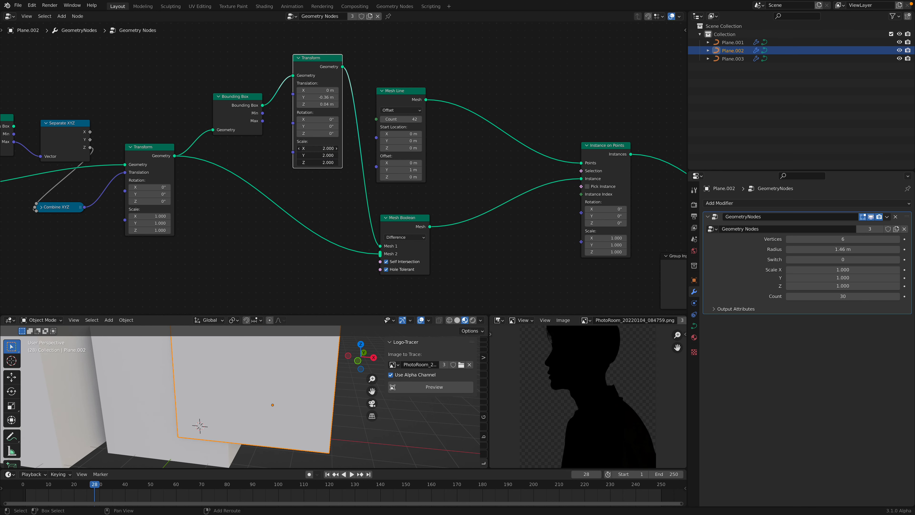
{"action": "key", "text": "ctrl+z"}
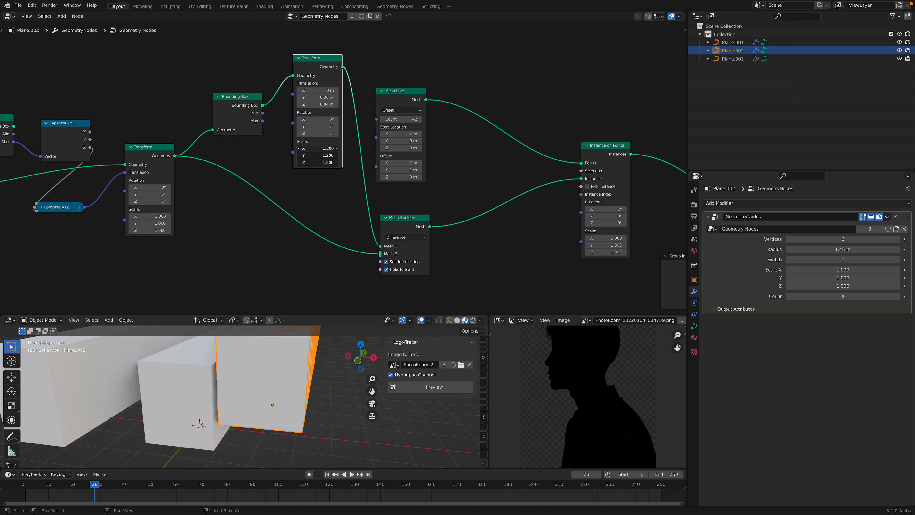
{"action": "key", "text": "ctrl+z"}
Try lowering only that Transform's Z scale, undo it, and set its Scale to 0.74 on all axes
{"action": "left_click_drag", "start_coordinate": [326, 162], "coordinate": [303, 162], "text": "shift"}
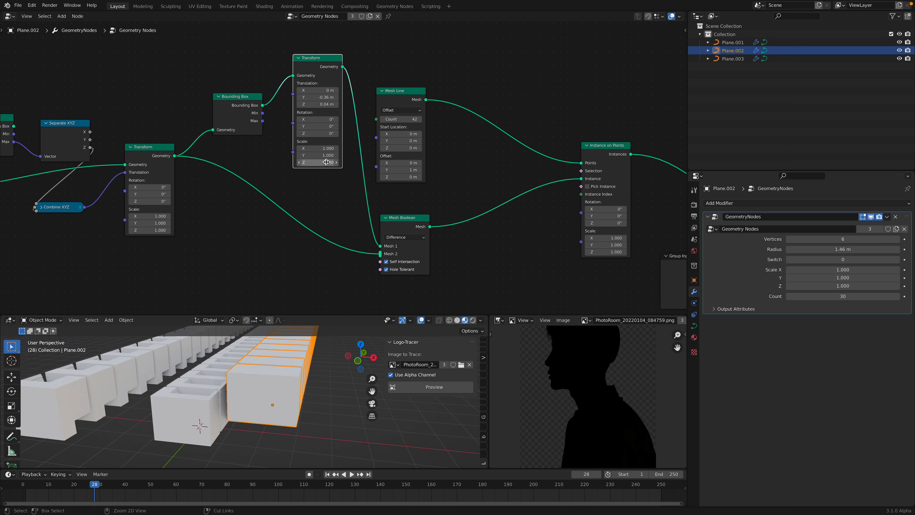
{"action": "key", "text": "ctrl+z"}
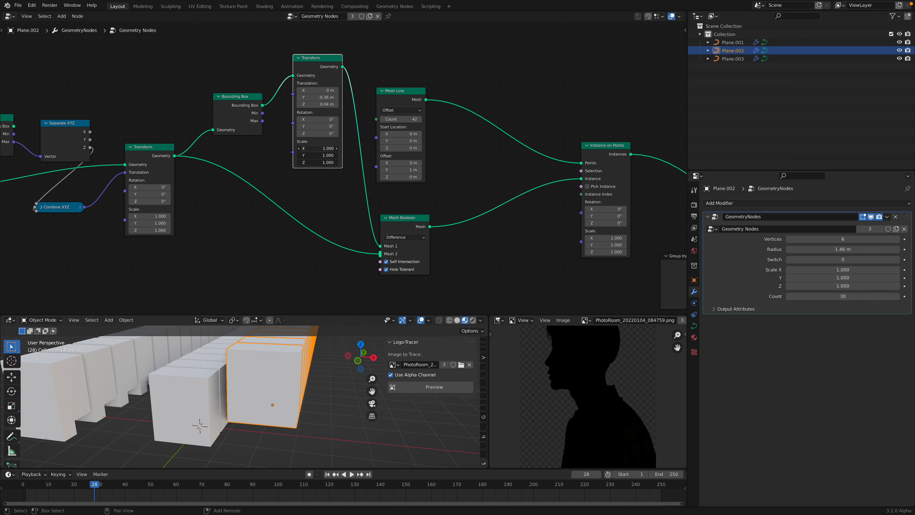
{"action": "mouse_move", "coordinate": [317, 148]}
{"action": "left_mouse_down"}
{"action": "mouse_move", "coordinate": [292, 148]}
{"action": "mouse_move", "coordinate": [303, 148]}
{"action": "left_mouse_up"}
Spread out the Mesh Line, Mesh Boolean and Instance on Points nodes and the Group Input node feeding the Switch
{"action": "left_click_drag", "start_coordinate": [408, 156], "coordinate": [436, 144]}
{"action": "left_click_drag", "start_coordinate": [406, 221], "coordinate": [436, 200]}
{"action": "middle_click_drag", "start_coordinate": [476, 181], "coordinate": [336, 194]}
{"action": "scroll", "coordinate": [309, 188], "scroll_direction": "down", "scroll_amount": 2}
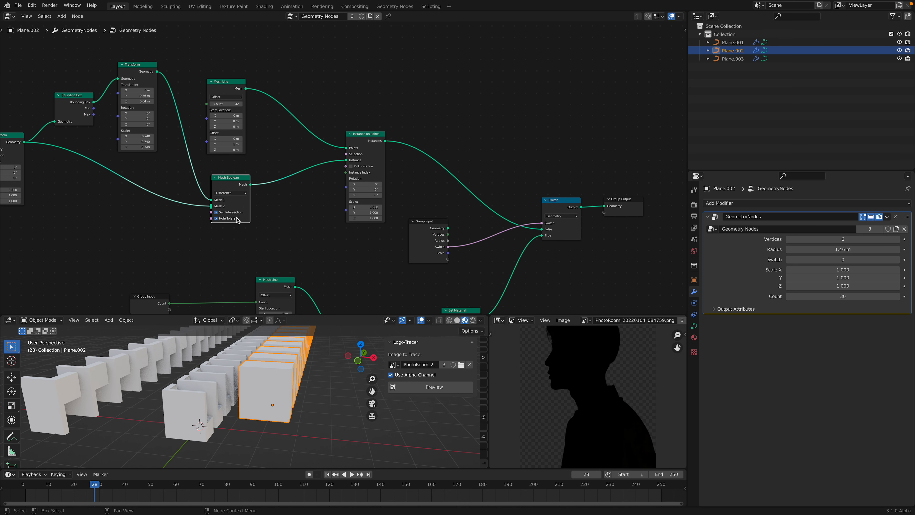
{"action": "left_click_drag", "start_coordinate": [360, 159], "coordinate": [354, 146]}
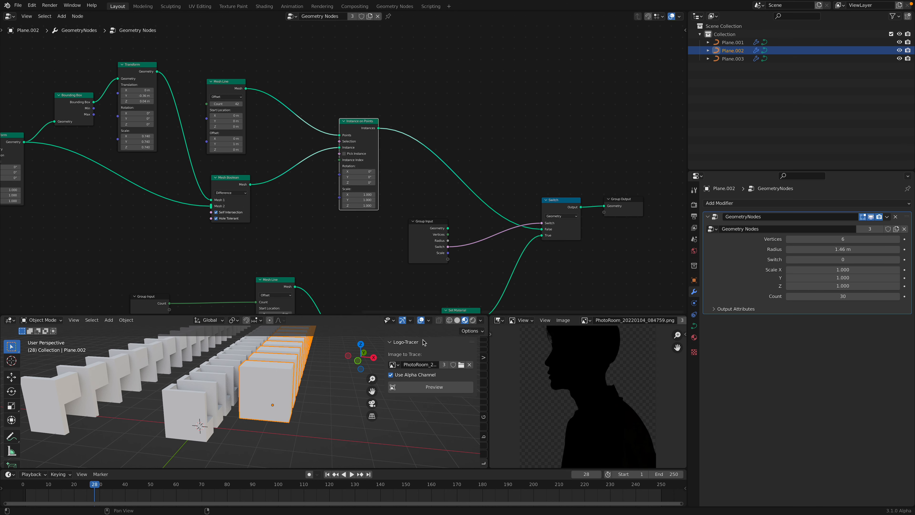
{"action": "left_click_drag", "start_coordinate": [424, 227], "coordinate": [418, 222]}
{"action": "middle_click_drag", "start_coordinate": [443, 219], "coordinate": [384, 165]}
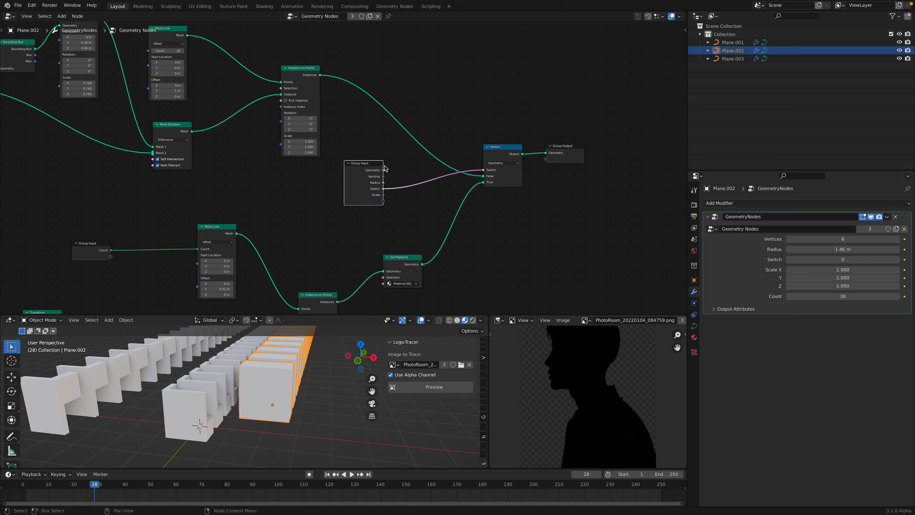
{"action": "left_click_drag", "start_coordinate": [316, 80], "coordinate": [355, 60]}
Try a Scale of 2 on all axes of the upper Instance on Points node, and set it back to 1
{"action": "scroll", "coordinate": [355, 63], "scroll_direction": "up", "scroll_amount": 1}
{"action": "left_click_drag", "start_coordinate": [342, 117], "coordinate": [348, 129]}
{"action": "type", "text": "2"}
{"action": "key", "text": "Return"}
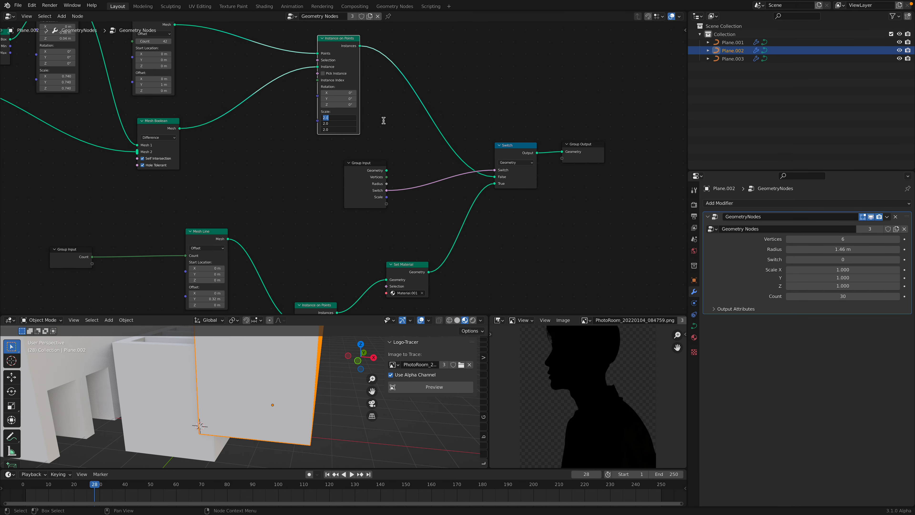
{"action": "type", "text": "1"}
{"action": "key", "text": "Return"}
Display the viewport in wireframe and set the Scale of the Transform feeding Mesh Boolean to 1.08 on all axes
{"action": "mouse_move", "coordinate": [310, 374]}
{"action": "middle_mouse_down"}
{"action": "mouse_move", "coordinate": [279, 378]}
{"action": "mouse_move", "coordinate": [321, 377]}
{"action": "mouse_move", "coordinate": [268, 398]}
{"action": "middle_mouse_up"}
{"action": "key", "text": "z"}
{"action": "left_click", "coordinate": [245, 380]}
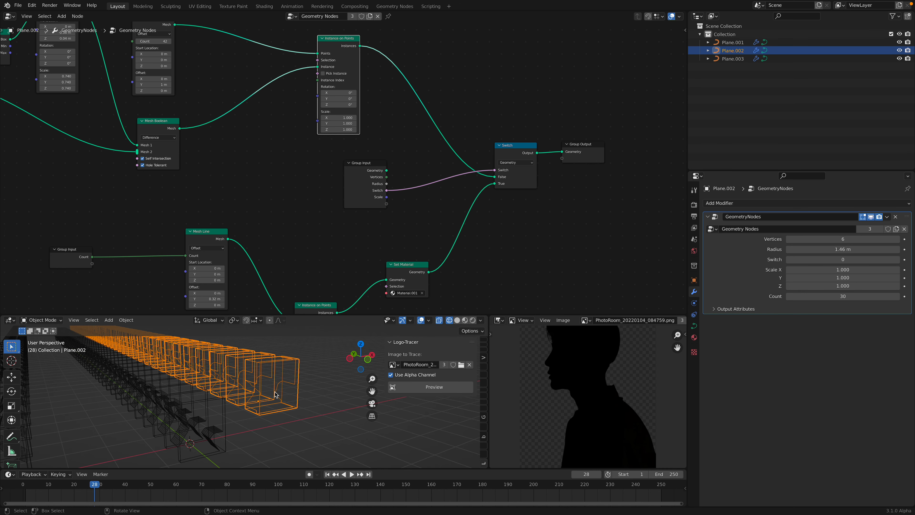
{"action": "scroll", "coordinate": [267, 399], "scroll_direction": "up", "scroll_amount": 2}
{"action": "middle_click_drag", "start_coordinate": [219, 164], "coordinate": [301, 176]}
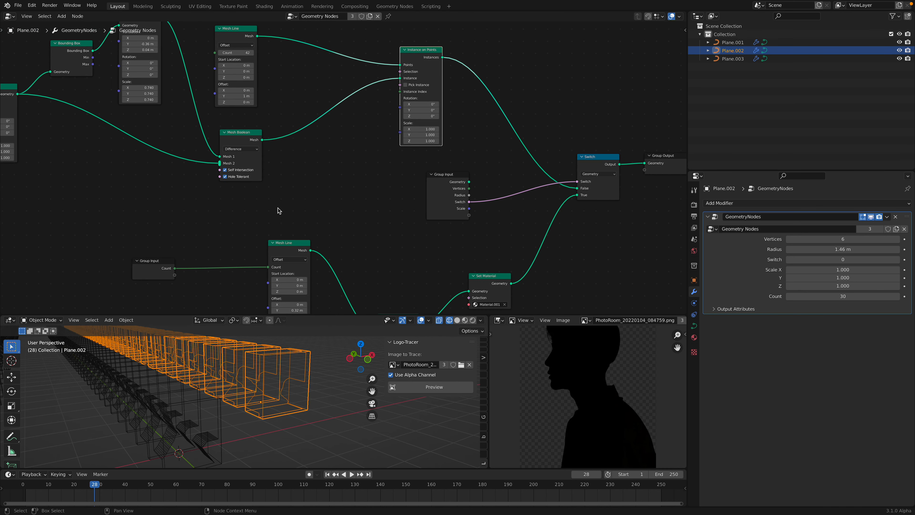
{"action": "middle_click_drag", "start_coordinate": [224, 172], "coordinate": [311, 196]}
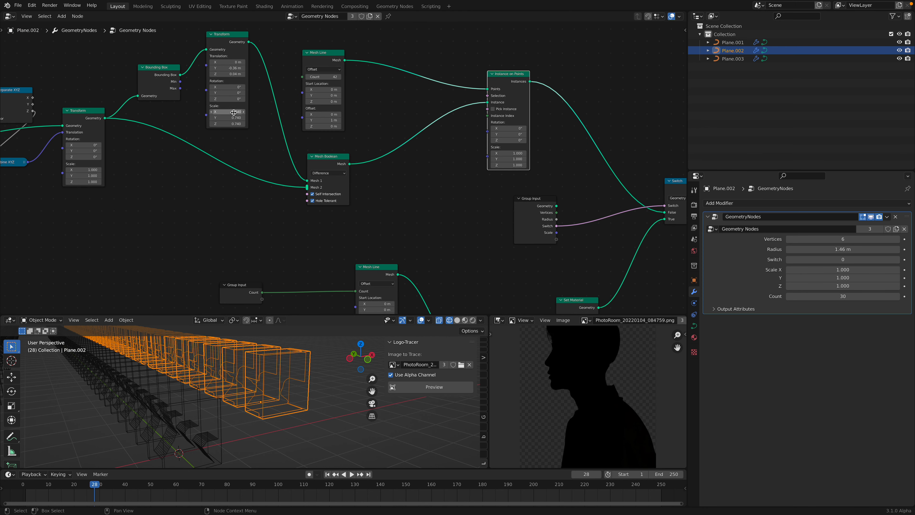
{"action": "left_click_drag", "start_coordinate": [227, 112], "coordinate": [297, 112], "text": "alt"}
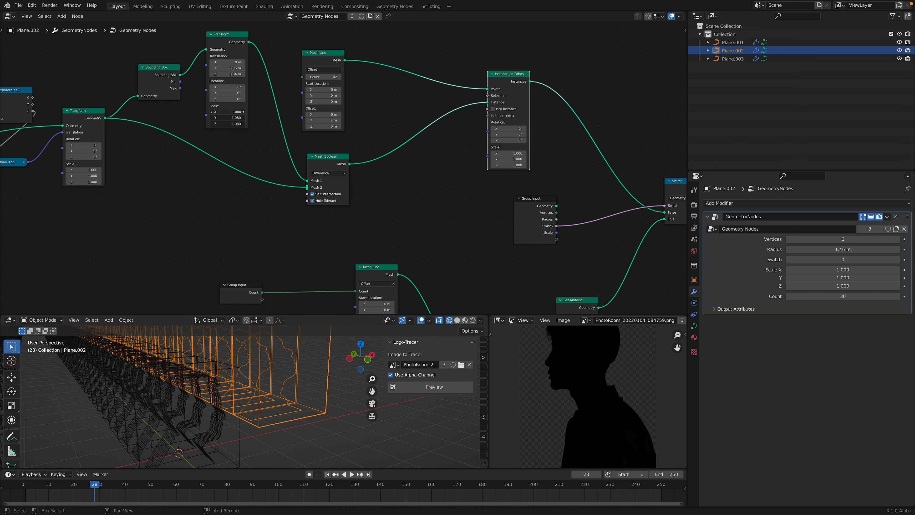
Switch the viewport to solid shading, try a Y scale of 0.26 on the Transform feeding Mesh Boolean, and undo it
{"action": "middle_click_drag", "start_coordinate": [266, 381], "coordinate": [303, 389]}
{"action": "left_click", "coordinate": [457, 320]}
{"action": "scroll", "coordinate": [260, 135], "scroll_direction": "up", "scroll_amount": 2}
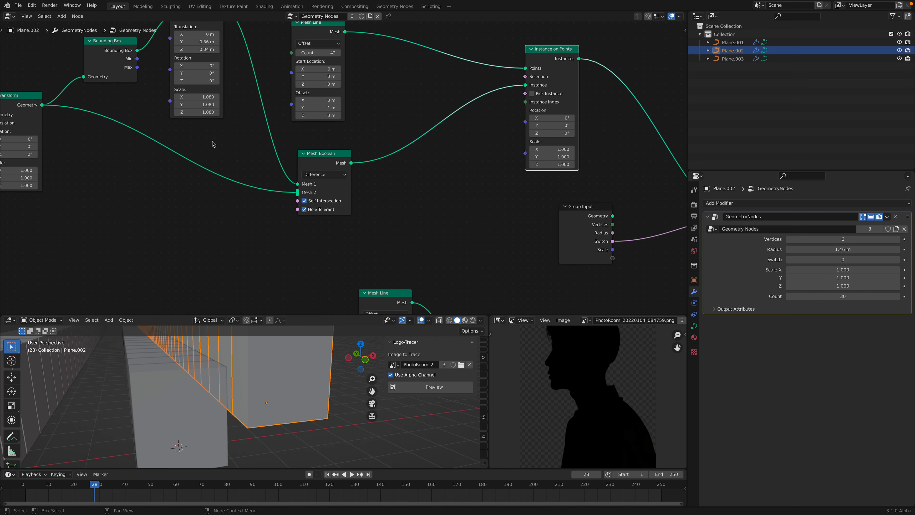
{"action": "mouse_move", "coordinate": [202, 112]}
{"action": "left_mouse_down"}
{"action": "mouse_move", "coordinate": [205, 105]}
{"action": "mouse_move", "coordinate": [172, 105]}
{"action": "mouse_move", "coordinate": [205, 105]}
{"action": "left_mouse_up"}
{"action": "key", "text": "ctrl+z"}
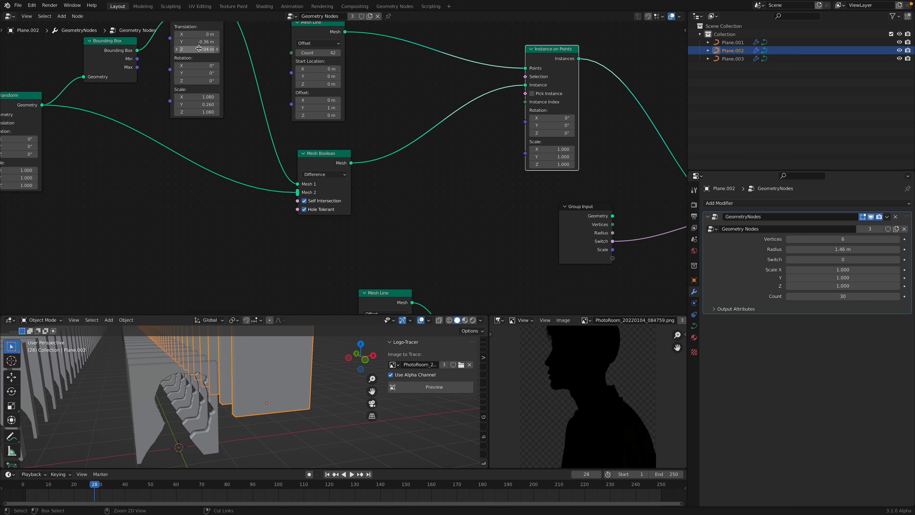
{"action": "key", "text": "ctrl+z"}
Try zero Y and Z translation and a Z of -0.28 m on that Transform, check in wireframe, and undo the changes
{"action": "left_click_drag", "start_coordinate": [197, 44], "coordinate": [197, 49]}
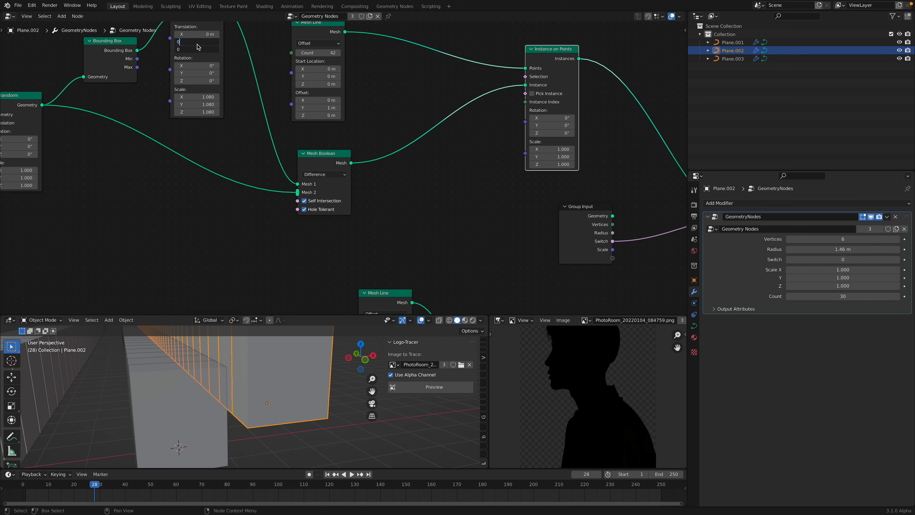
{"action": "type", "text": "0"}
{"action": "key", "text": "Return"}
{"action": "left_click_drag", "start_coordinate": [197, 50], "coordinate": [204, 49]}
{"action": "scroll", "coordinate": [228, 191], "scroll_direction": "down", "scroll_amount": 2}
{"action": "key", "text": "z"}
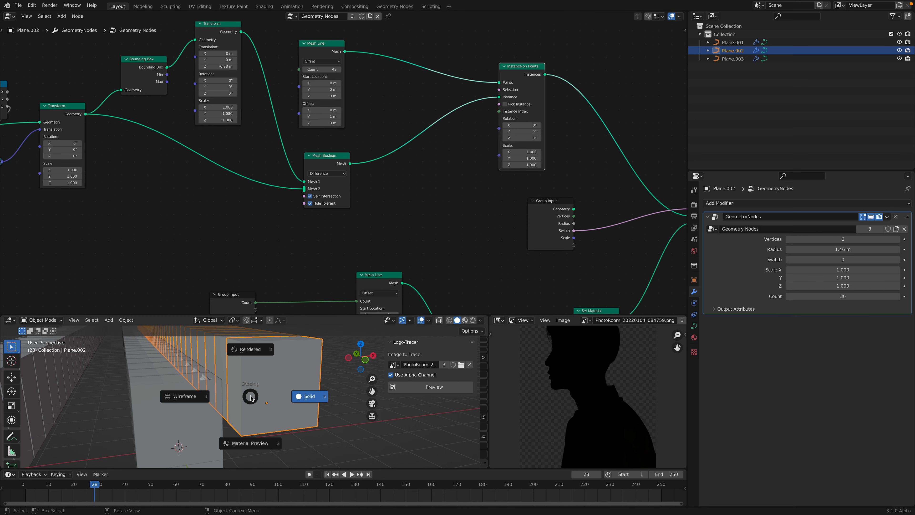
{"action": "left_click", "coordinate": [249, 397]}
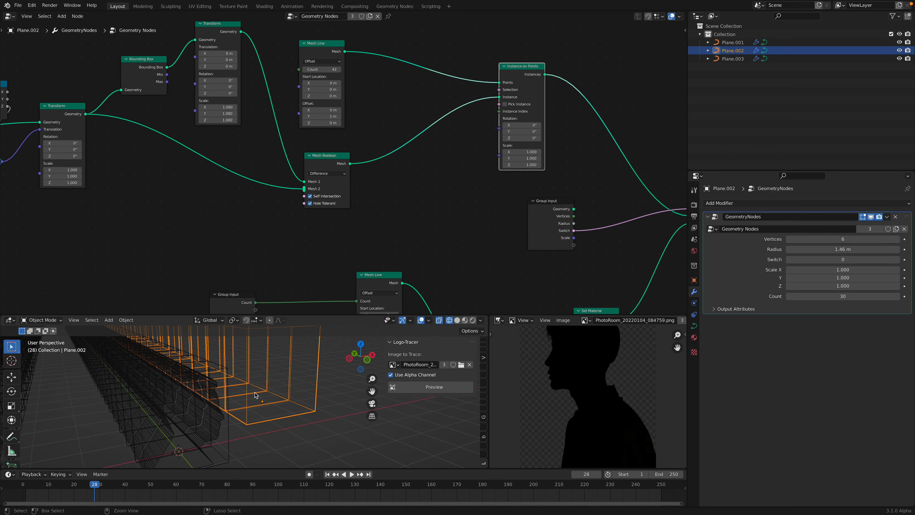
{"action": "key", "text": "ctrl+z"}
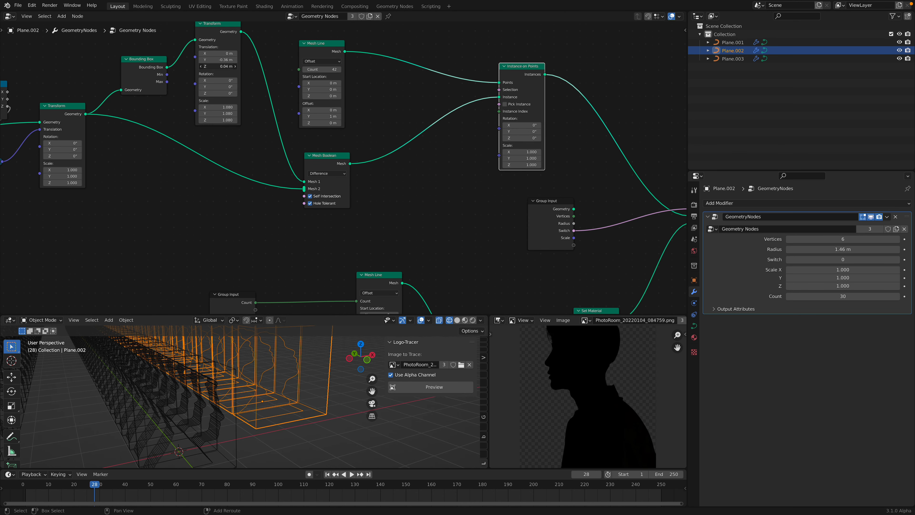
Try Y translations of 0.1 m and -0.06 m with a Y scale of 0.48 on the Transform feeding Mesh Boolean
{"action": "left_click", "coordinate": [229, 60]}
{"action": "left_click_drag", "start_coordinate": [229, 60], "coordinate": [250, 60], "text": "shift"}
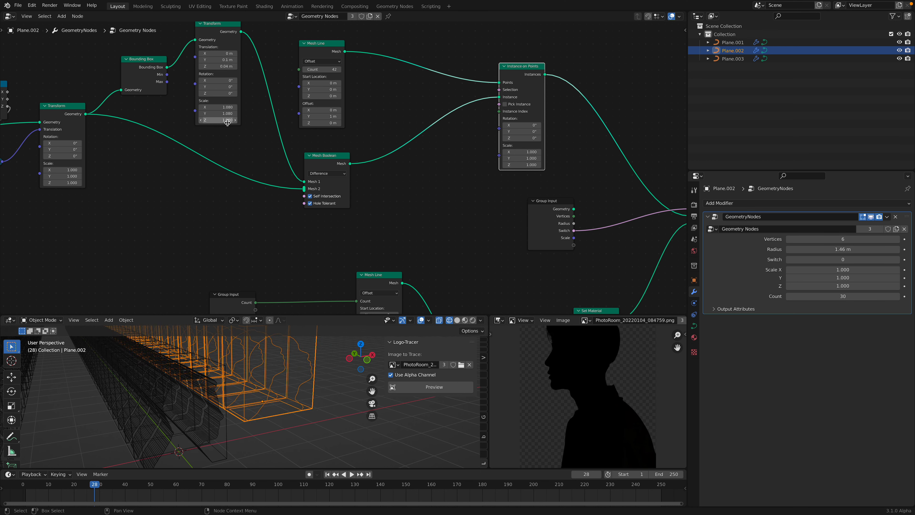
{"action": "left_click_drag", "start_coordinate": [220, 114], "coordinate": [202, 113]}
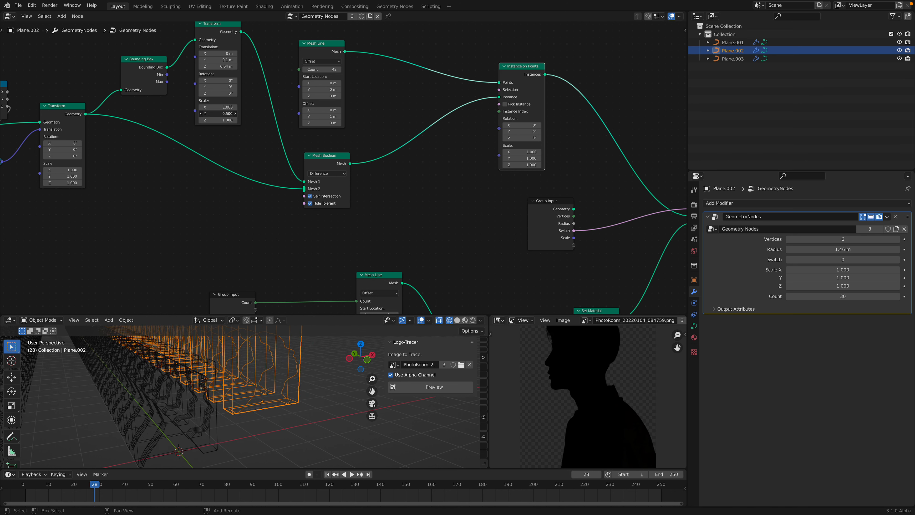
{"action": "mouse_move", "coordinate": [220, 59]}
{"action": "left_mouse_down"}
{"action": "mouse_move", "coordinate": [230, 59]}
{"action": "mouse_move", "coordinate": [207, 60]}
{"action": "left_mouse_up"}
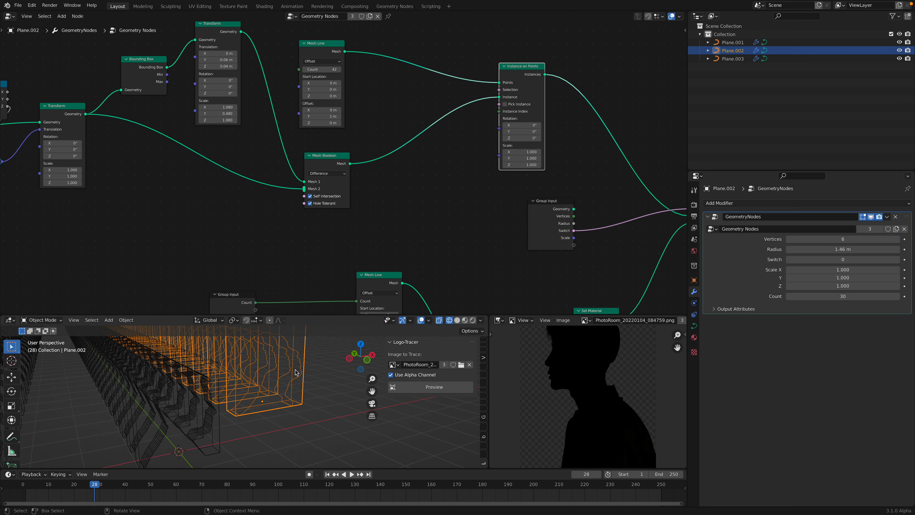
Switch the viewport to solid shading, try another Y translation on the Transform feeding Mesh Boolean, and undo its latest translation and scale changes
{"action": "key", "text": "shift+z"}
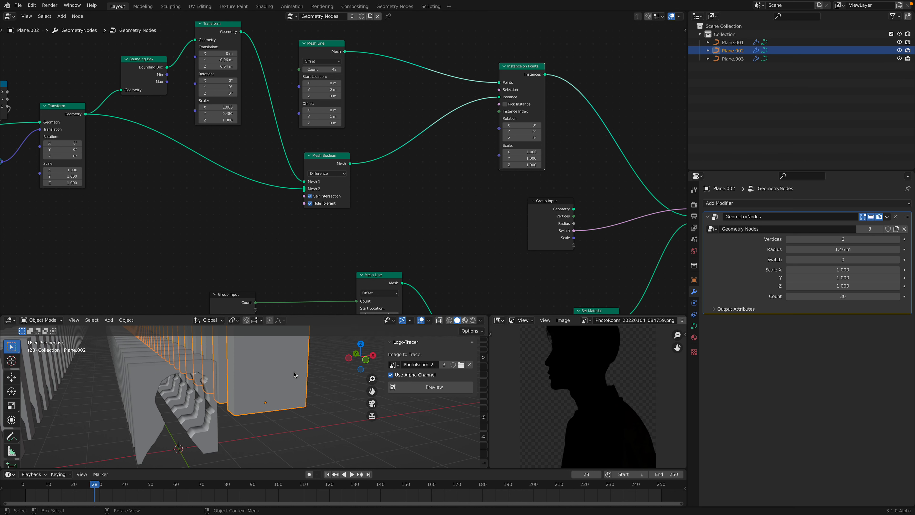
{"action": "left_click_drag", "start_coordinate": [218, 60], "coordinate": [231, 60]}
{"action": "key", "text": "ctrl+z"}
{"action": "key", "text": "ctrl+z"}
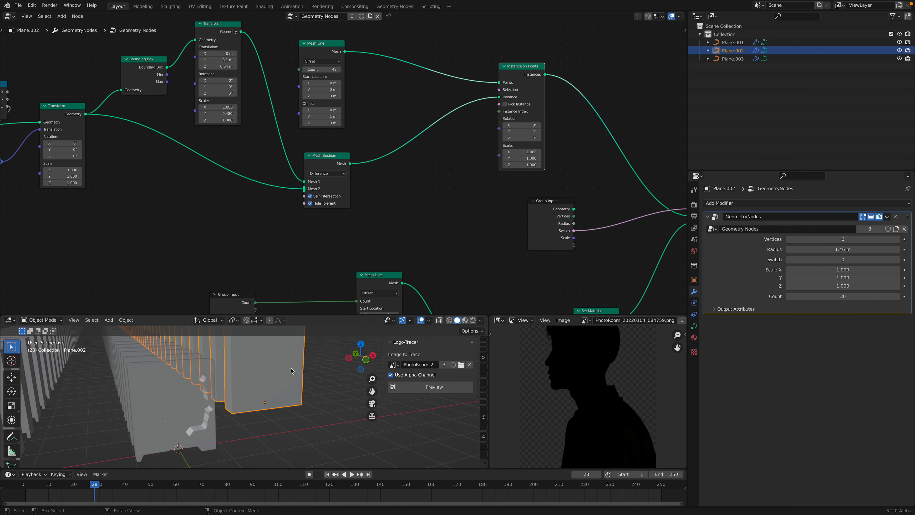
{"action": "key", "text": "ctrl+z"}
Move the Group Input node that feeds the first Transform higher in the node tree
{"action": "middle_click_drag", "start_coordinate": [291, 368], "coordinate": [283, 368]}
{"action": "scroll", "coordinate": [225, 172], "scroll_direction": "down", "scroll_amount": 4}
{"action": "middle_click_drag", "start_coordinate": [225, 171], "coordinate": [432, 169]}
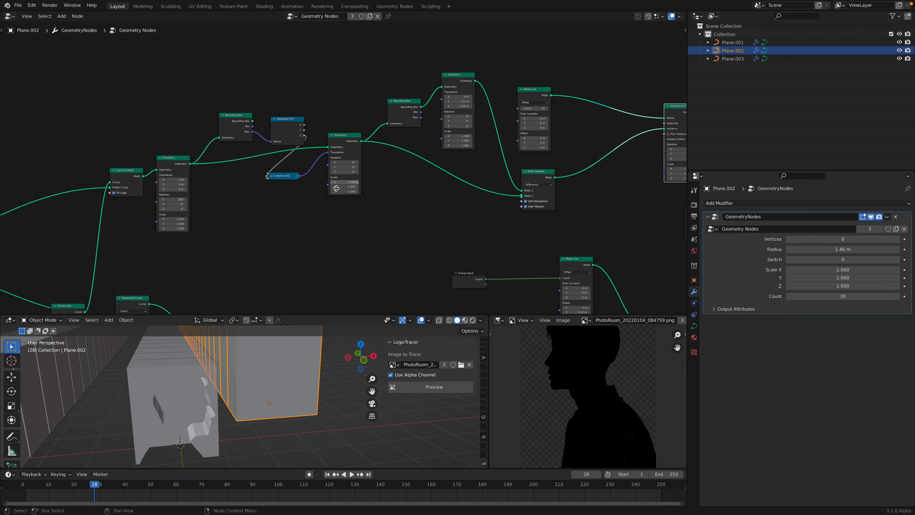
{"action": "middle_click_drag", "start_coordinate": [255, 192], "coordinate": [333, 185]}
{"action": "scroll", "coordinate": [338, 180], "scroll_direction": "up", "scroll_amount": 1}
{"action": "middle_click_drag", "start_coordinate": [276, 157], "coordinate": [414, 135]}
{"action": "middle_click_drag", "start_coordinate": [74, 192], "coordinate": [145, 189]}
{"action": "middle_click_drag", "start_coordinate": [76, 211], "coordinate": [163, 198]}
{"action": "left_click_drag", "start_coordinate": [89, 202], "coordinate": [94, 153]}
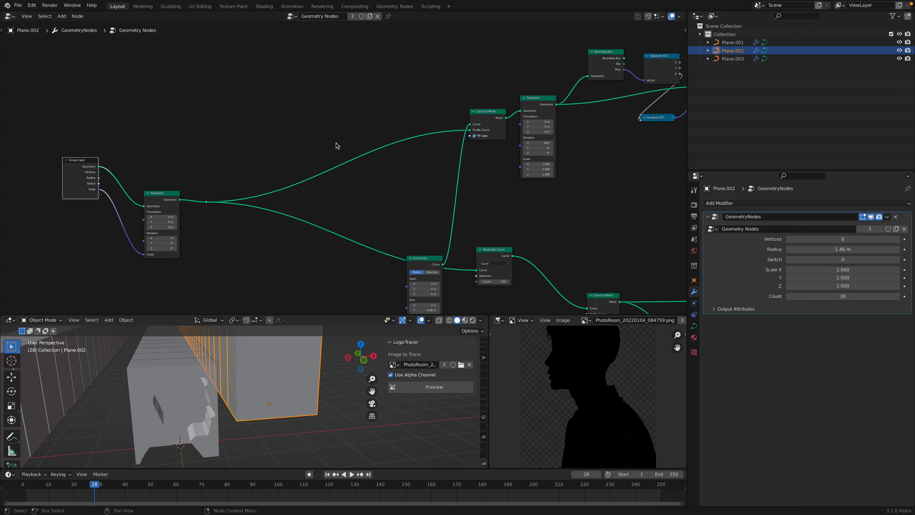
Insert a Reverse Curve node on the link into Curve to Mesh's Profile Curve and check the cutouts in the viewport
{"action": "scroll", "coordinate": [336, 146], "scroll_direction": "up", "scroll_amount": 2}
{"action": "key", "text": "shift+a"}
{"action": "left_click", "coordinate": [336, 137]}
{"action": "type", "text": "curve"}
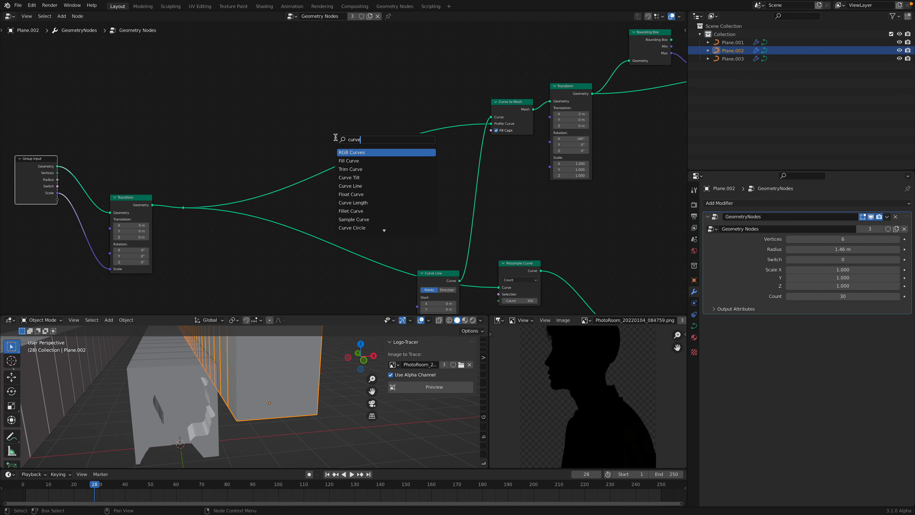
{"action": "type", "text": " inv"}
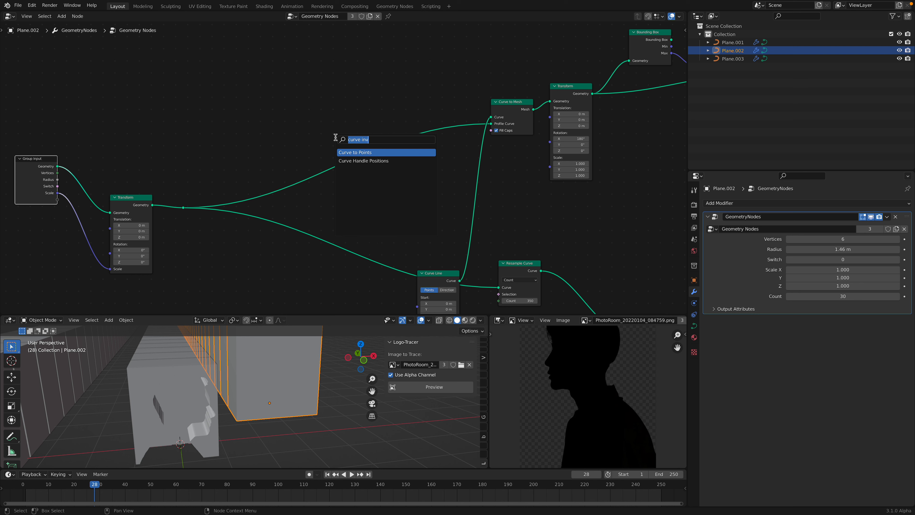
{"action": "key", "text": "Return"}
{"action": "left_click", "coordinate": [336, 140]}
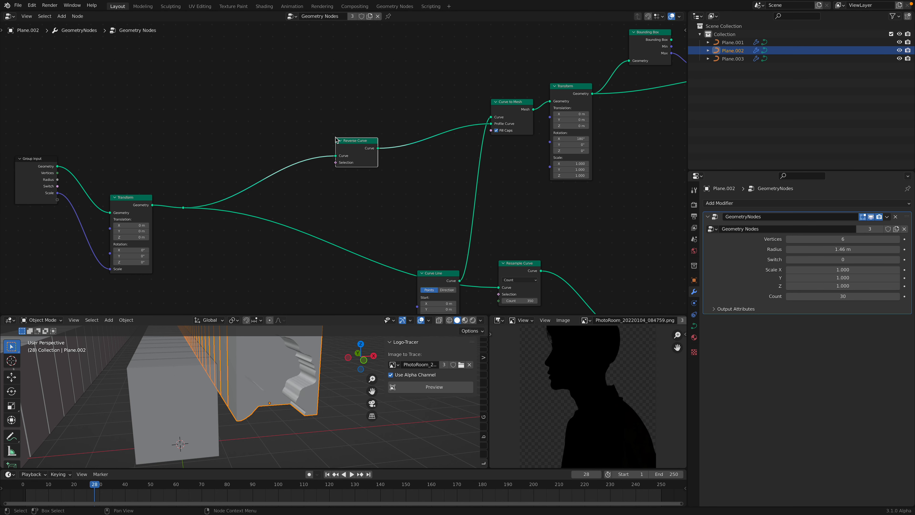
{"action": "mouse_move", "coordinate": [318, 383]}
{"action": "middle_mouse_down"}
{"action": "mouse_move", "coordinate": [286, 376]}
{"action": "mouse_move", "coordinate": [303, 383]}
{"action": "mouse_move", "coordinate": [329, 371]}
{"action": "middle_mouse_up"}
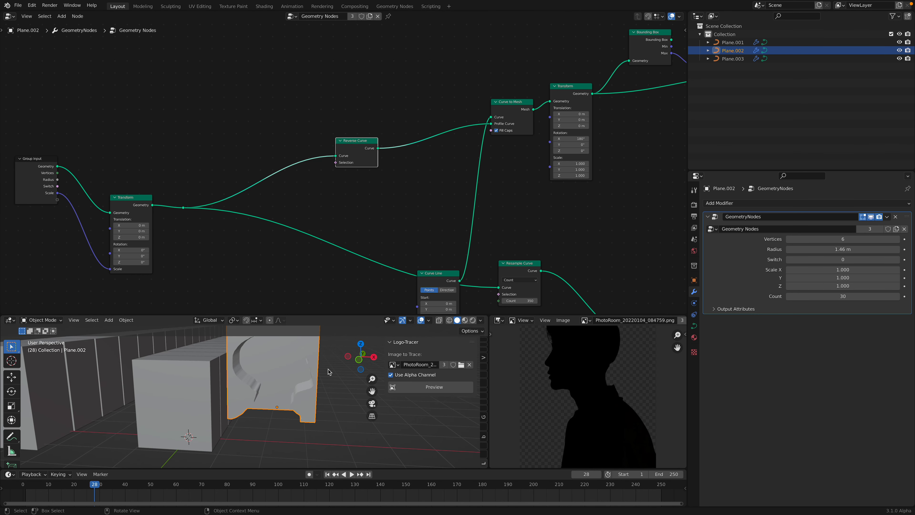
{"action": "mouse_move", "coordinate": [279, 409]}
{"action": "middle_mouse_down"}
{"action": "mouse_move", "coordinate": [252, 360]}
{"action": "mouse_move", "coordinate": [215, 242]}
{"action": "middle_mouse_up"}
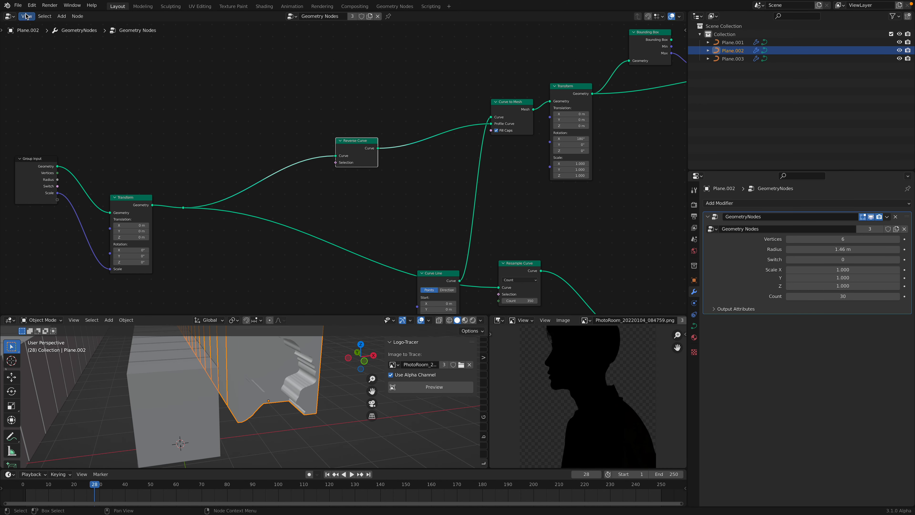
Reopen the recent file profile_tracer_004.blend, discarding the unsaved changes
{"action": "left_click", "coordinate": [18, 5]}
{"action": "mouse_move", "coordinate": [44, 30]}
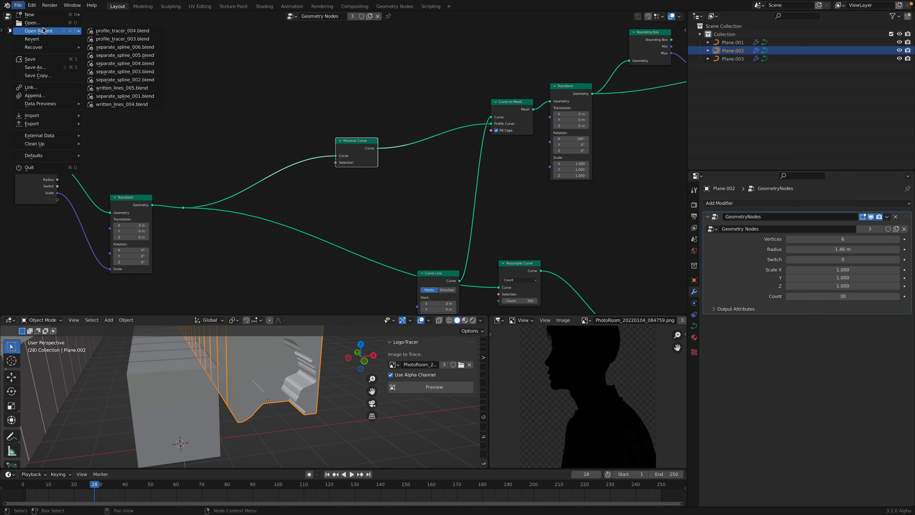
{"action": "left_click", "coordinate": [110, 32]}
{"action": "left_click", "coordinate": [421, 271]}
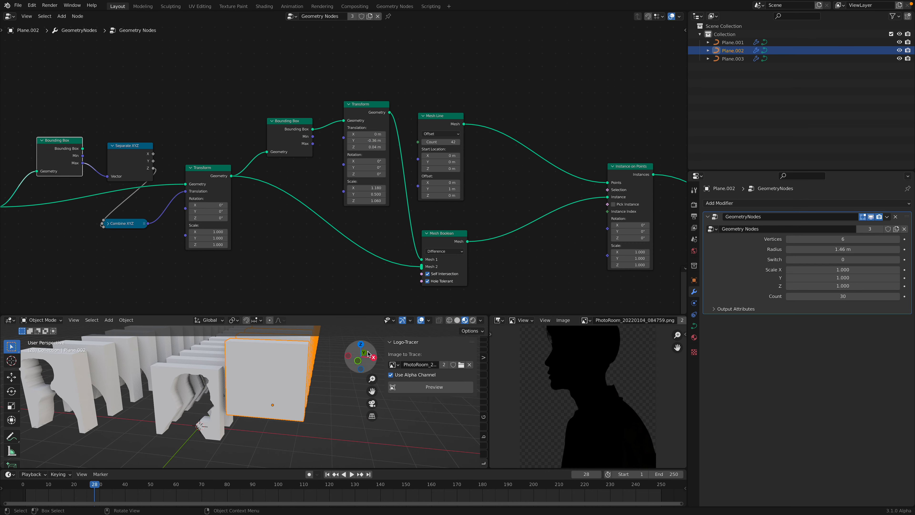
Enlarge the 3D viewport by shrinking the node editor above it, and save the file
{"action": "left_click_drag", "start_coordinate": [346, 315], "coordinate": [324, 245]}
{"action": "middle_click_drag", "start_coordinate": [298, 321], "coordinate": [310, 314]}
{"action": "key", "text": "ctrl+s"}
Make room after the first Group Input and insert a Reverse Curve node between it and the Transform
{"action": "middle_click_drag", "start_coordinate": [284, 346], "coordinate": [369, 364], "text": "shift"}
{"action": "middle_click_drag", "start_coordinate": [372, 166], "coordinate": [364, 98]}
{"action": "left_click_drag", "start_coordinate": [267, 104], "coordinate": [215, 86]}
{"action": "scroll", "coordinate": [252, 96], "scroll_direction": "up", "scroll_amount": 3}
{"action": "middle_click_drag", "start_coordinate": [258, 97], "coordinate": [257, 123]}
{"action": "key", "text": "shift+a"}
{"action": "type", "text": "sreverse"}
{"action": "key", "text": "Return"}
{"action": "left_click", "coordinate": [292, 94]}
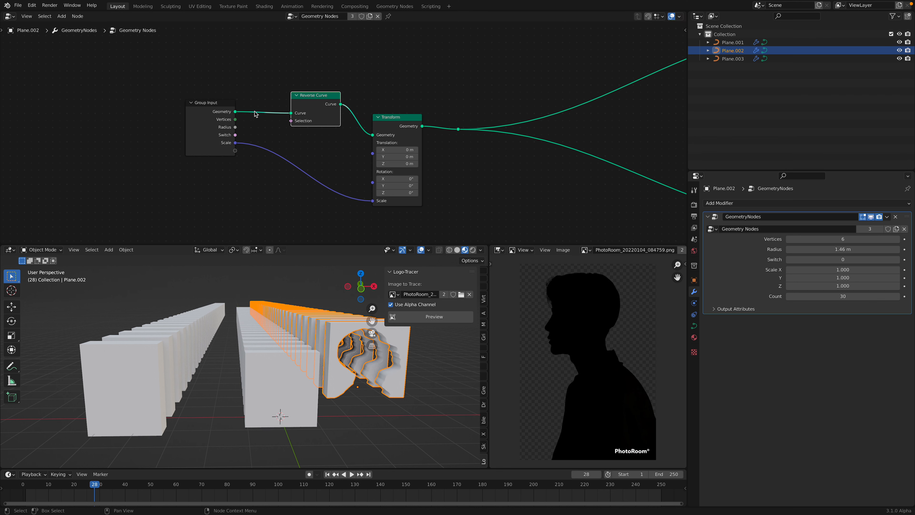
Add a second Group Input, expose Reverse Curve's Selection as a group input, rearrange both Group Input nodes, and save the file
{"action": "key", "text": "shift+a"}
{"action": "type", "text": "sgro"}
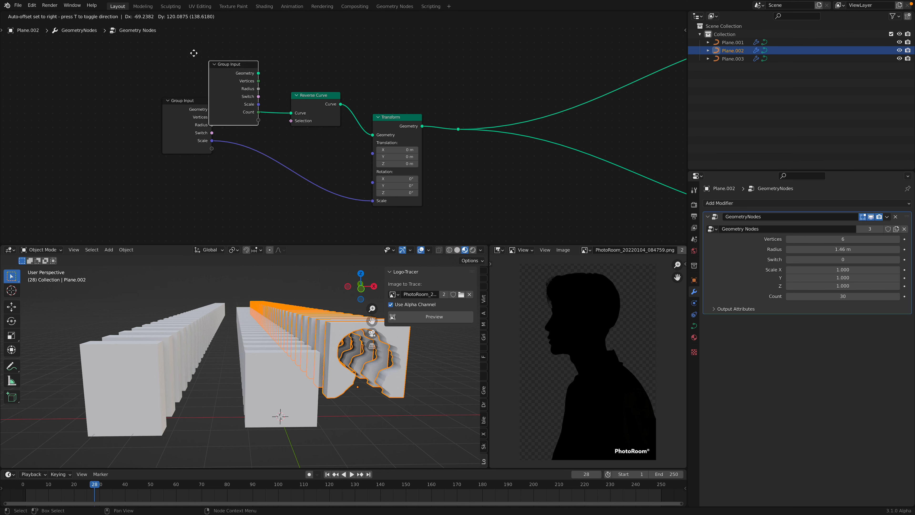
{"action": "left_click", "coordinate": [189, 36]}
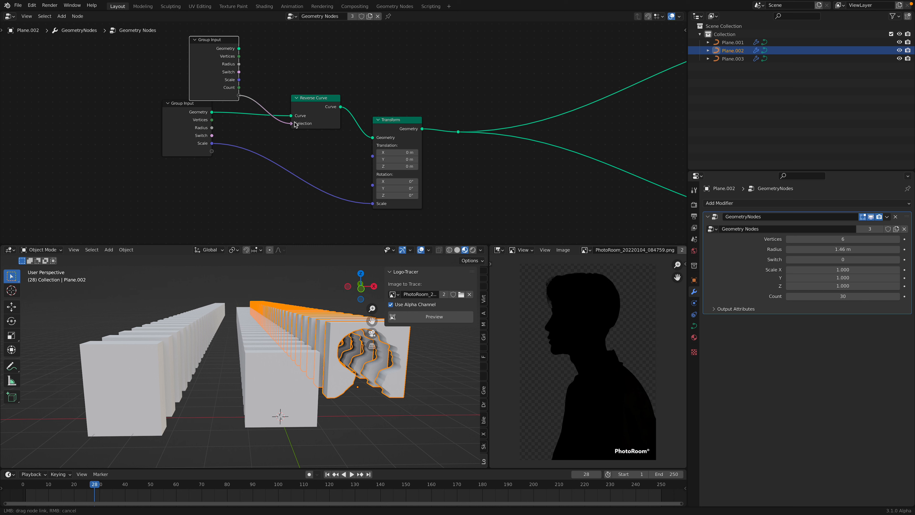
{"action": "left_click_drag", "start_coordinate": [299, 147], "coordinate": [302, 101]}
{"action": "left_click_drag", "start_coordinate": [190, 121], "coordinate": [189, 144]}
{"action": "left_click_drag", "start_coordinate": [205, 43], "coordinate": [176, 45]}
{"action": "key", "text": "ctrl+s"}
Move Reverse Curve closer to the Group Input and add a Geometry-type Switch node beside the Transform
{"action": "left_click_drag", "start_coordinate": [308, 101], "coordinate": [284, 131]}
{"action": "middle_click_drag", "start_coordinate": [293, 125], "coordinate": [294, 133]}
{"action": "left_click_drag", "start_coordinate": [292, 142], "coordinate": [278, 142]}
{"action": "key", "text": "shift+a"}
{"action": "type", "text": "ssw"}
{"action": "key", "text": "Return"}
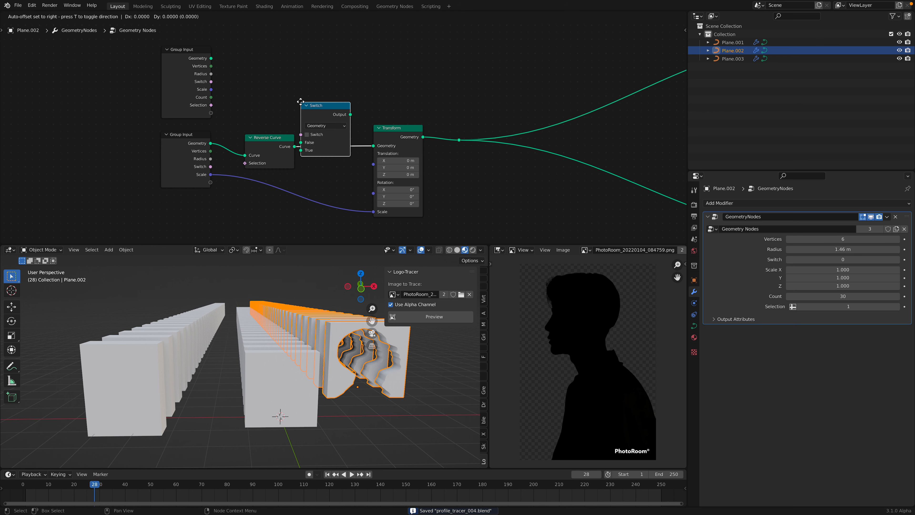
{"action": "left_click", "coordinate": [299, 101]}
{"action": "left_click_drag", "start_coordinate": [289, 140], "coordinate": [282, 141]}
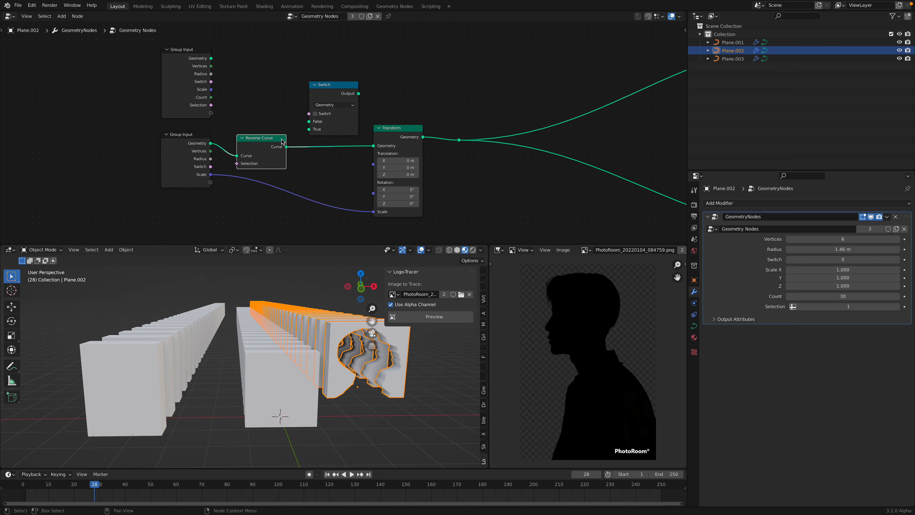
Wire original geometry to Switch's False, reversed curve to True, its toggle to a new group input, and its output to Transform; save
{"action": "left_click_drag", "start_coordinate": [207, 143], "coordinate": [233, 126]}
{"action": "left_click_drag", "start_coordinate": [309, 125], "coordinate": [225, 114]}
{"action": "left_click_drag", "start_coordinate": [358, 94], "coordinate": [386, 135]}
{"action": "left_click_drag", "start_coordinate": [388, 134], "coordinate": [396, 128]}
{"action": "key", "text": "ctrl+s"}
{"action": "middle_click_drag", "start_coordinate": [427, 402], "coordinate": [365, 419]}
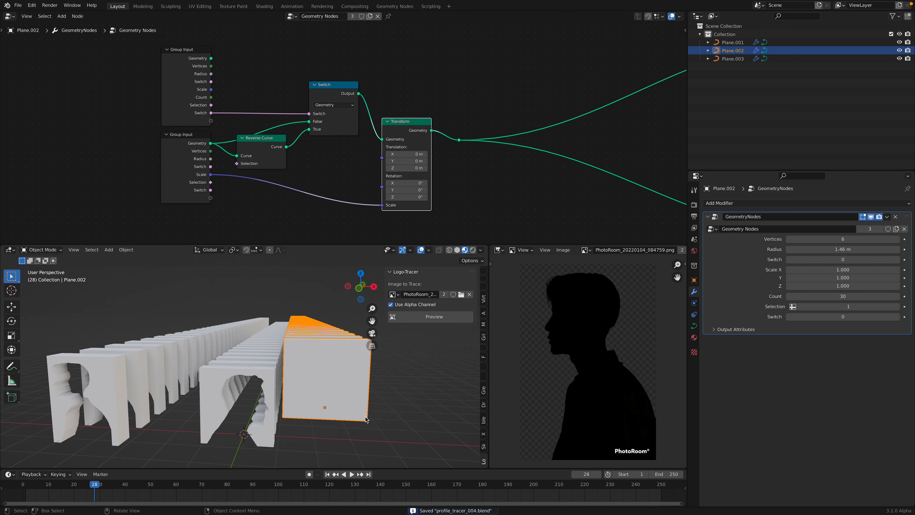
Set the new curve-reversing Switch value of Plane.002 to 1 in its modifier, and deselect the object
{"action": "left_click", "coordinate": [250, 365]}
{"action": "left_click", "coordinate": [197, 364]}
{"action": "left_click", "coordinate": [248, 371]}
{"action": "left_click", "coordinate": [317, 363]}
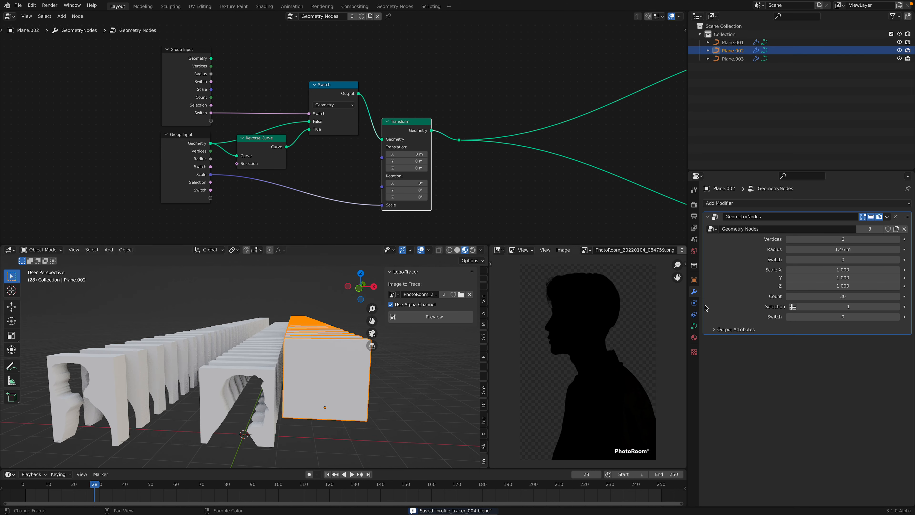
{"action": "left_click", "coordinate": [839, 314]}
{"action": "type", "text": "1"}
{"action": "key", "text": "Return"}
{"action": "left_click", "coordinate": [433, 371]}
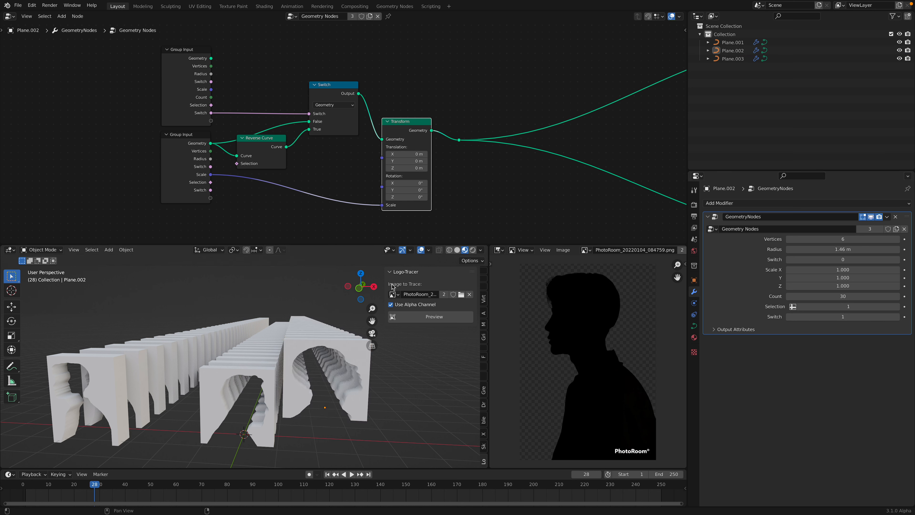
Hide the viewport sidebar and, in the back orthographic view, move Plane.003 next to the middle silhouette block
{"action": "left_click_drag", "start_coordinate": [386, 281], "coordinate": [553, 284]}
{"action": "middle_click_drag", "start_coordinate": [406, 335], "coordinate": [447, 313]}
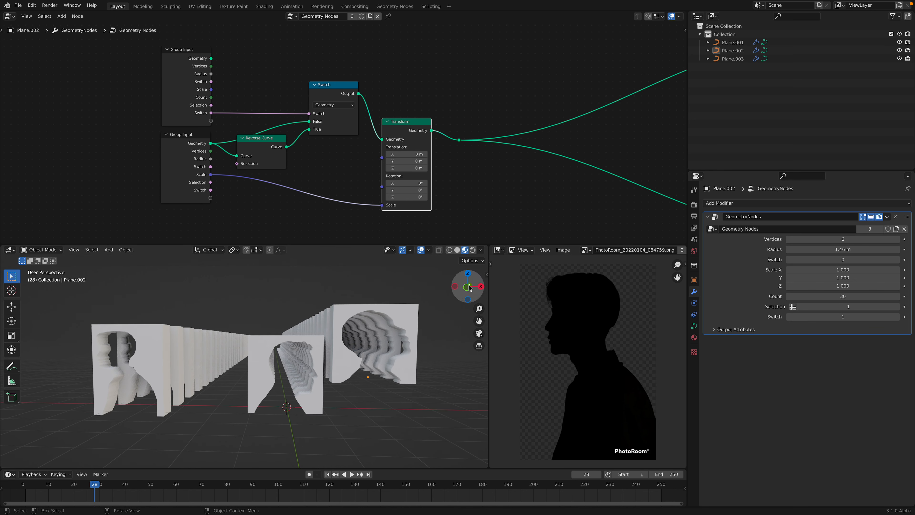
{"action": "left_click", "coordinate": [468, 286]}
{"action": "left_click", "coordinate": [340, 353]}
{"action": "key", "text": "g"}
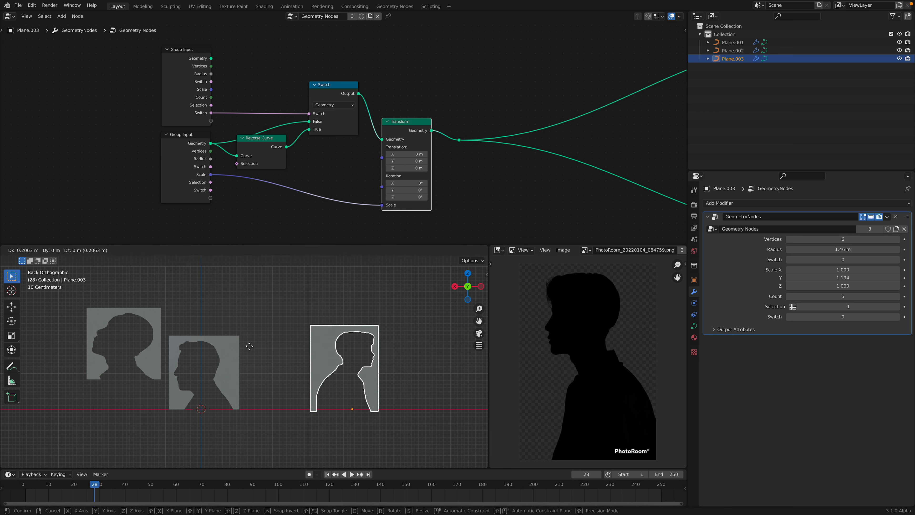
{"action": "left_click", "coordinate": [270, 355]}
Move Plane.002 down beside the middle block so their bases line up, and save the file
{"action": "left_click", "coordinate": [148, 378]}
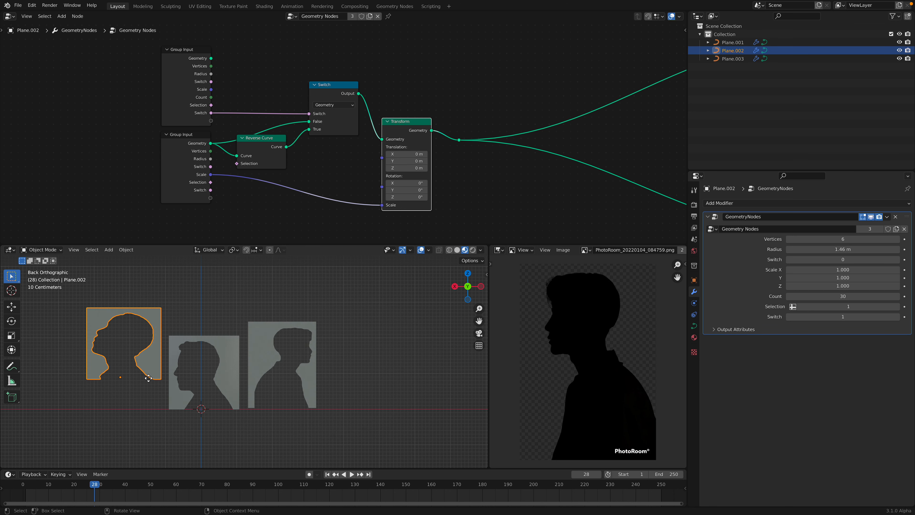
{"action": "key", "text": "g"}
{"action": "left_click", "coordinate": [145, 392]}
{"action": "middle_click_drag", "start_coordinate": [146, 392], "coordinate": [393, 375]}
{"action": "key", "text": "ctrl+s"}
{"action": "left_click", "coordinate": [414, 330]}
{"action": "middle_click_drag", "start_coordinate": [414, 331], "coordinate": [402, 333]}
{"action": "key", "text": "ctrl+s"}
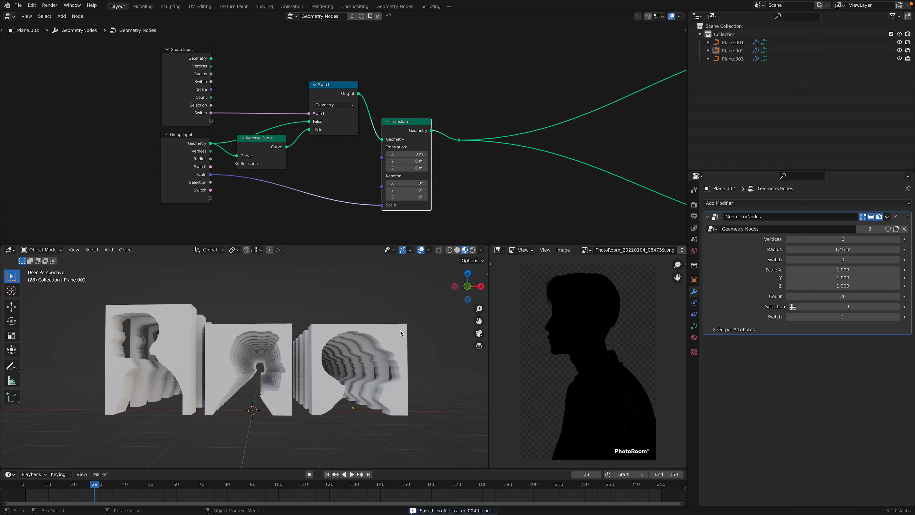
Toggle Plane.002's curve-reversing Switch to 0 and back to 1, try its other Switch value, and deselect the object
{"action": "left_click", "coordinate": [401, 333]}
{"action": "left_click", "coordinate": [792, 319]}
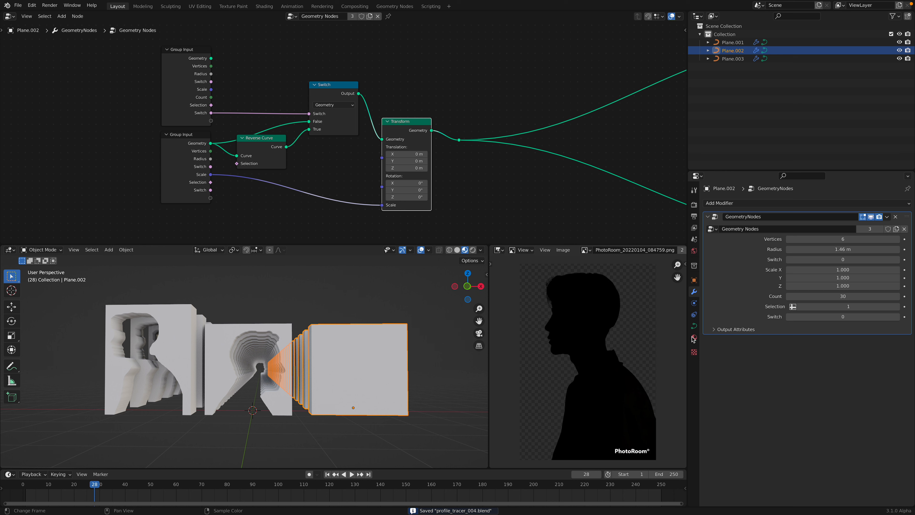
{"action": "left_click_drag", "start_coordinate": [837, 319], "coordinate": [864, 319]}
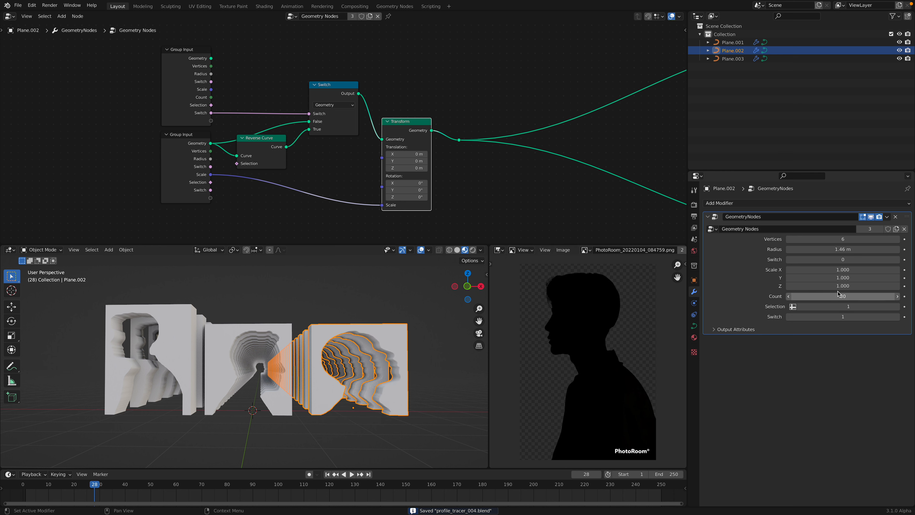
{"action": "left_click_drag", "start_coordinate": [840, 260], "coordinate": [813, 259]}
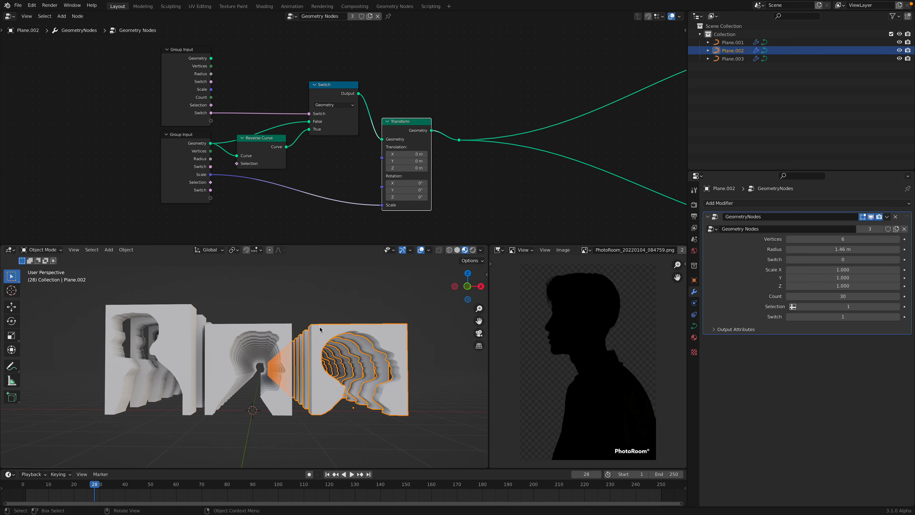
{"action": "left_click", "coordinate": [304, 349]}
Examine the repeated silhouette cutouts of the three blocks from outside and inside the tunnel, and save the file
{"action": "middle_click_drag", "start_coordinate": [303, 350], "coordinate": [290, 359]}
{"action": "middle_click_drag", "start_coordinate": [239, 340], "coordinate": [224, 343]}
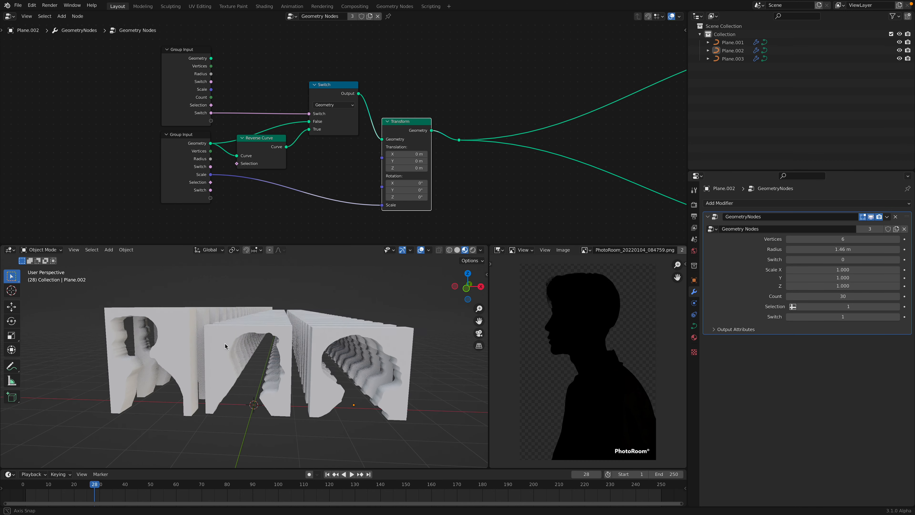
{"action": "scroll", "coordinate": [255, 374], "scroll_direction": "up", "scroll_amount": 6}
{"action": "key", "text": "ctrl+s"}
{"action": "scroll", "coordinate": [266, 358], "scroll_direction": "up", "scroll_amount": 6}
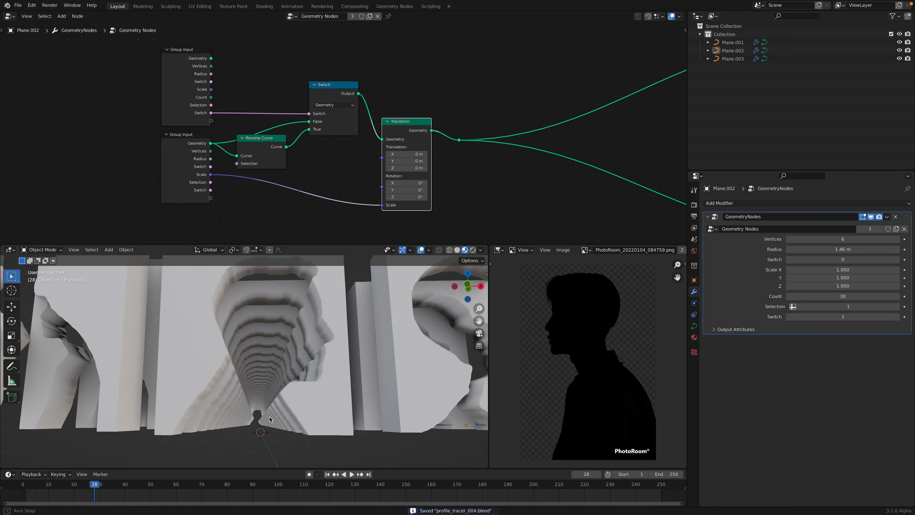
{"action": "scroll", "coordinate": [271, 424], "scroll_direction": "down", "scroll_amount": 12}
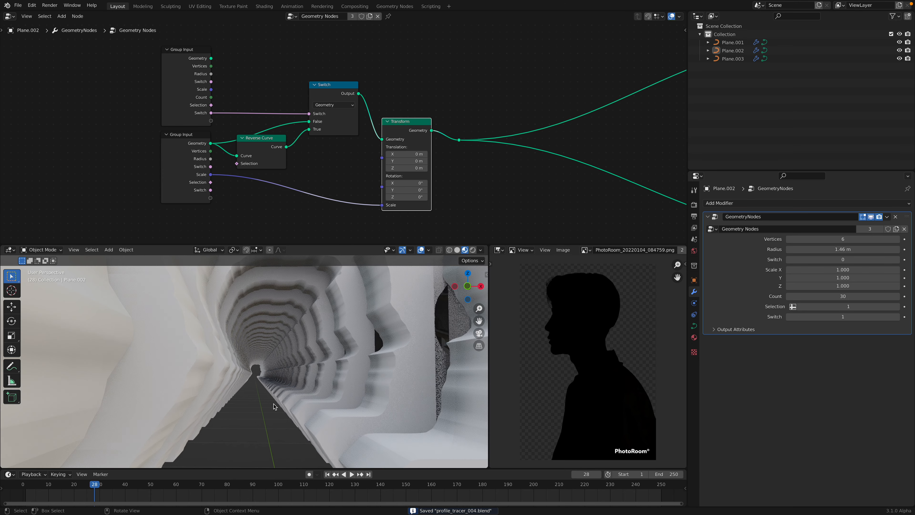
{"action": "middle_click_drag", "start_coordinate": [254, 391], "coordinate": [323, 334]}
{"action": "scroll", "coordinate": [299, 354], "scroll_direction": "up", "scroll_amount": 2}
{"action": "key", "text": "ctrl+s"}
Scale Plane.003 uniformly to about 0.96 to suit its neighbouring blocks, deselect it, and view the row from the front
{"action": "left_click", "coordinate": [322, 334]}
{"action": "middle_click_drag", "start_coordinate": [238, 320], "coordinate": [221, 331]}
{"action": "left_click", "coordinate": [216, 331]}
{"action": "key", "text": "s"}
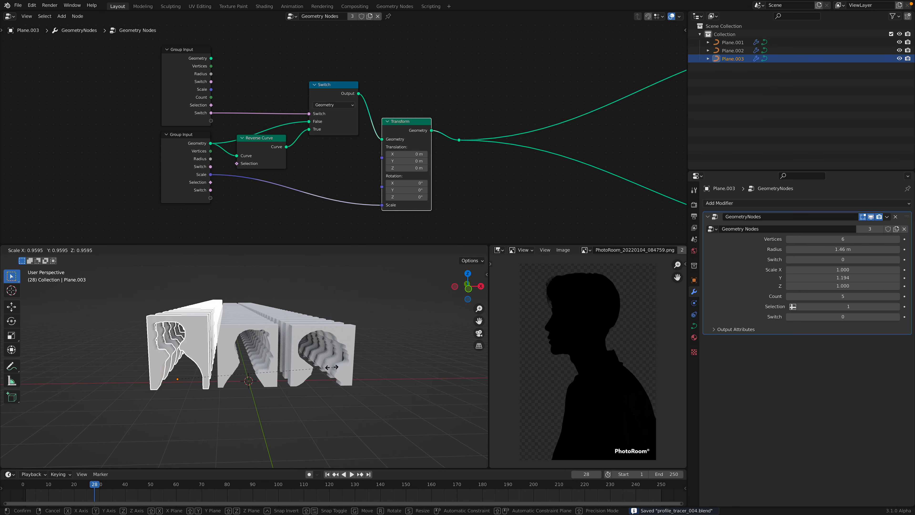
{"action": "left_click", "coordinate": [327, 367]}
{"action": "middle_click_drag", "start_coordinate": [327, 367], "coordinate": [417, 331]}
{"action": "left_click", "coordinate": [373, 351]}
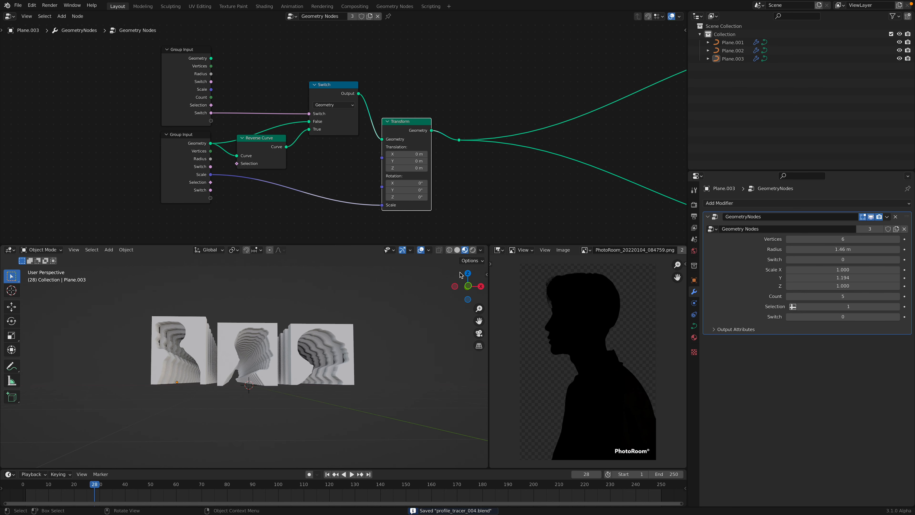
{"action": "left_click", "coordinate": [467, 286]}
{"action": "middle_click_drag", "start_coordinate": [357, 349], "coordinate": [299, 344]}
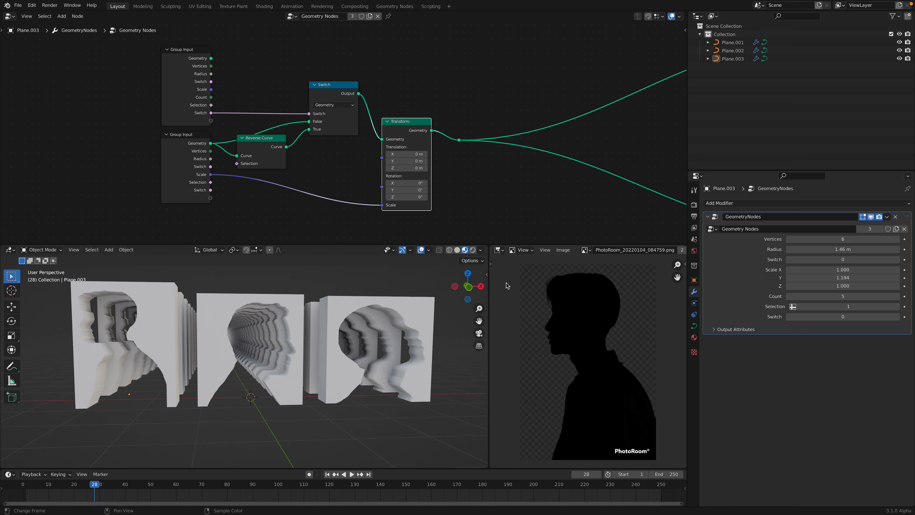
Widen the 3D viewport beside the image editor and show the Logo-Tracer settings in an enlarged sidebar
{"action": "left_click_drag", "start_coordinate": [489, 282], "coordinate": [541, 284]}
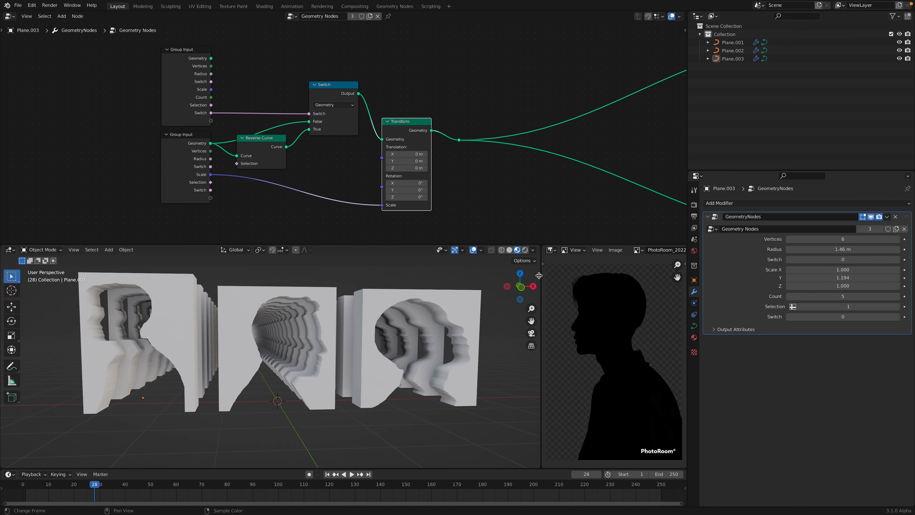
{"action": "key", "text": "n"}
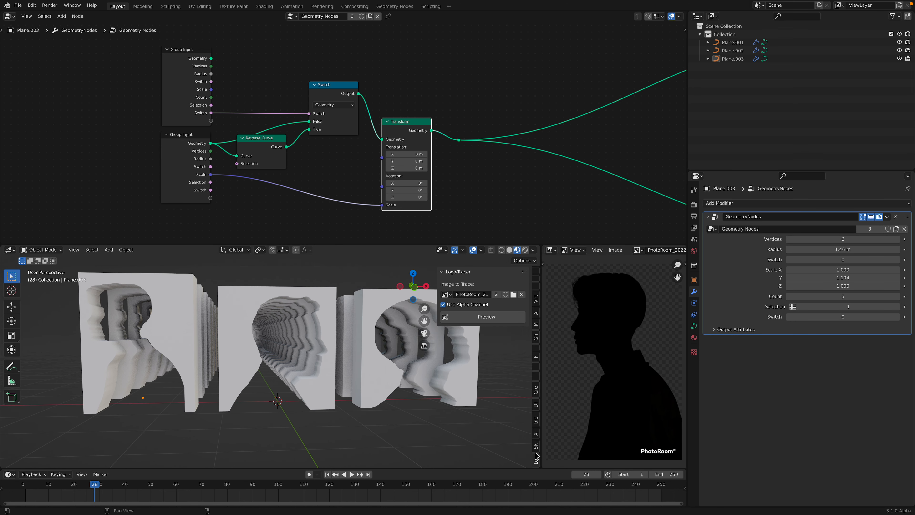
{"action": "left_click_drag", "start_coordinate": [438, 282], "coordinate": [416, 283]}
{"action": "mouse_move", "coordinate": [422, 364]}
{"action": "middle_mouse_down"}
{"action": "mouse_move", "coordinate": [417, 377]}
{"action": "mouse_move", "coordinate": [426, 381]}
{"action": "mouse_move", "coordinate": [418, 377]}
{"action": "middle_mouse_up"}
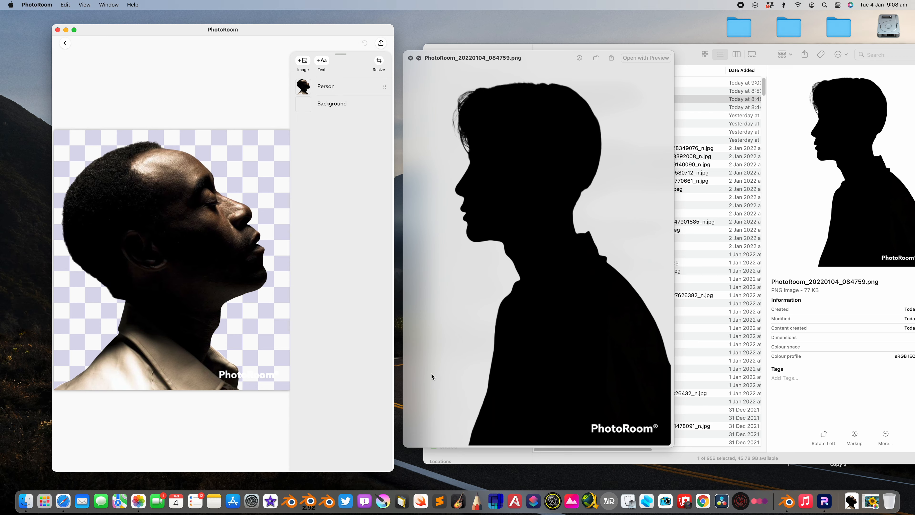
Switch to Safari and examine the "side portrait black actor" image results for another clear side-profile portrait
{"action": "left_click_drag", "start_coordinate": [243, 30], "coordinate": [227, 30]}
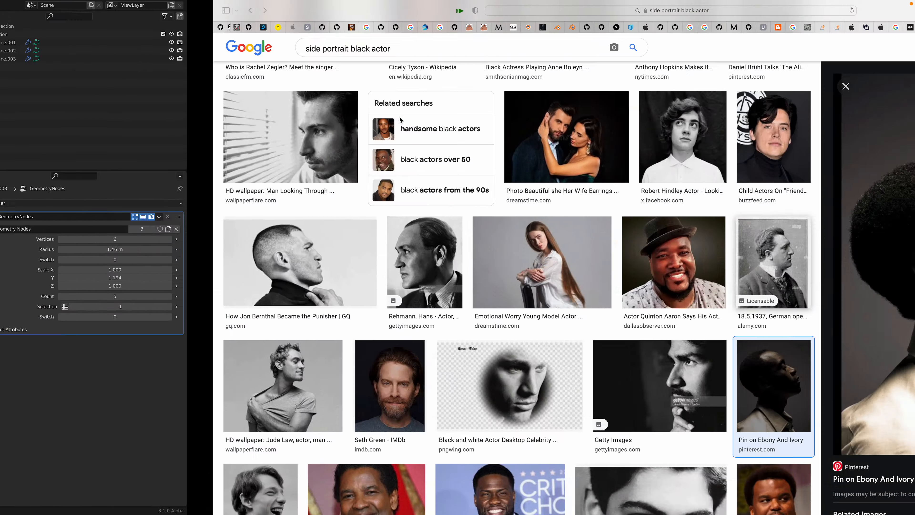
{"action": "scroll", "coordinate": [400, 119], "scroll_direction": "down", "scroll_amount": 10}
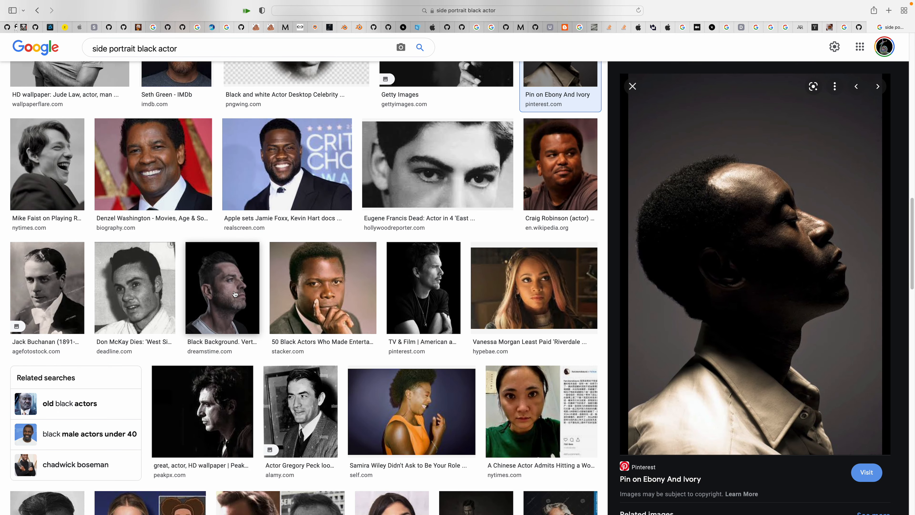
{"action": "scroll", "coordinate": [272, 348], "scroll_direction": "down", "scroll_amount": 2}
{"action": "scroll", "coordinate": [221, 339], "scroll_direction": "up", "scroll_amount": 1}
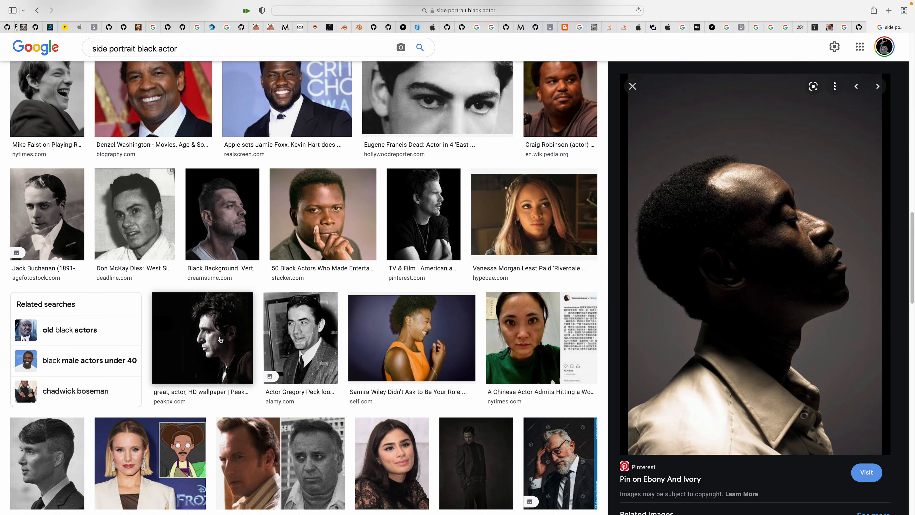
{"action": "scroll", "coordinate": [258, 357], "scroll_direction": "down", "scroll_amount": 9}
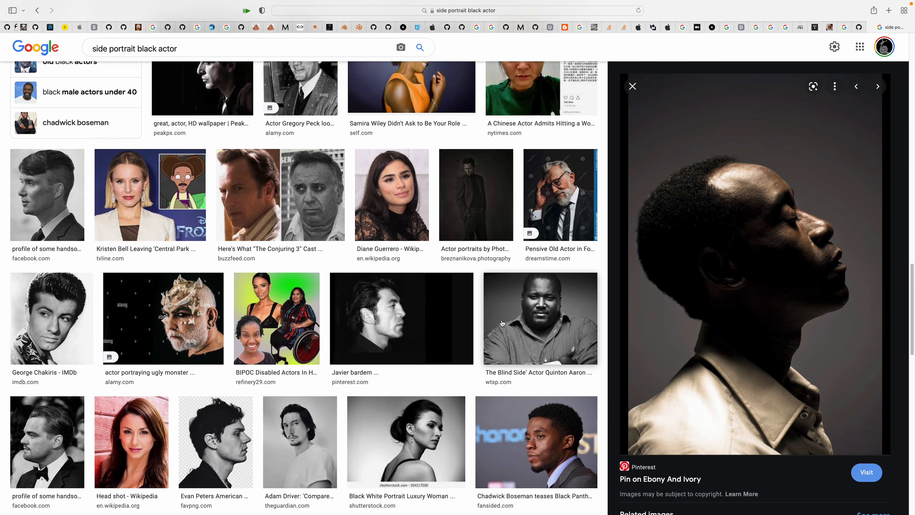
{"action": "scroll", "coordinate": [502, 325], "scroll_direction": "down", "scroll_amount": 2}
{"action": "scroll", "coordinate": [502, 329], "scroll_direction": "down", "scroll_amount": 5}
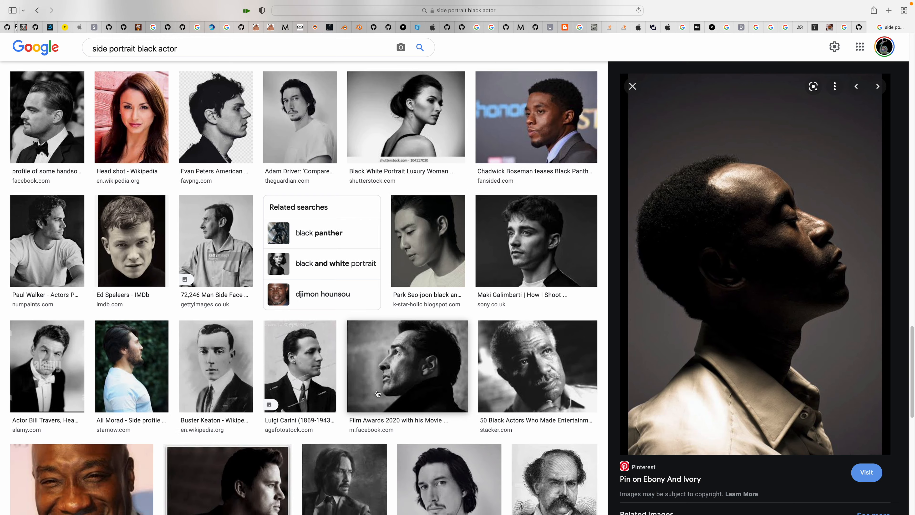
{"action": "scroll", "coordinate": [411, 360], "scroll_direction": "down", "scroll_amount": 11}
{"action": "scroll", "coordinate": [415, 389], "scroll_direction": "down", "scroll_amount": 8}
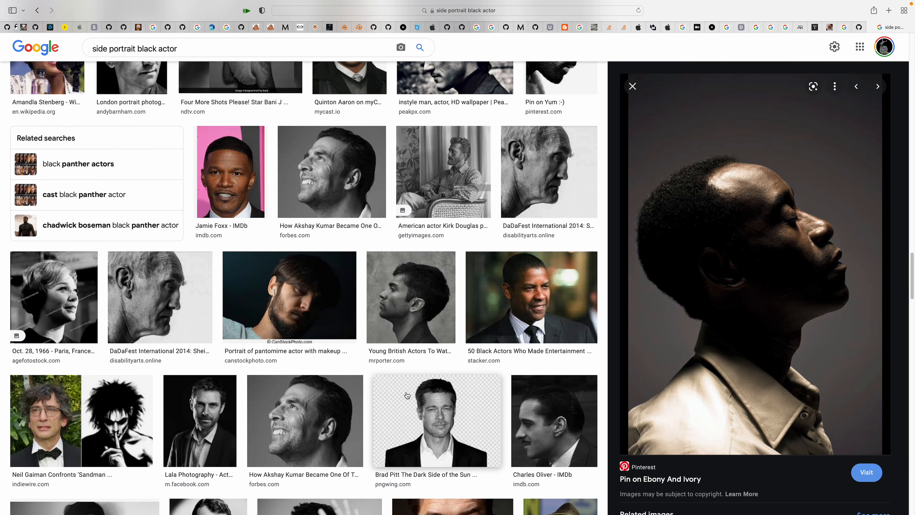
{"action": "scroll", "coordinate": [407, 391], "scroll_direction": "down", "scroll_amount": 12}
{"action": "scroll", "coordinate": [406, 392], "scroll_direction": "up", "scroll_amount": 10}
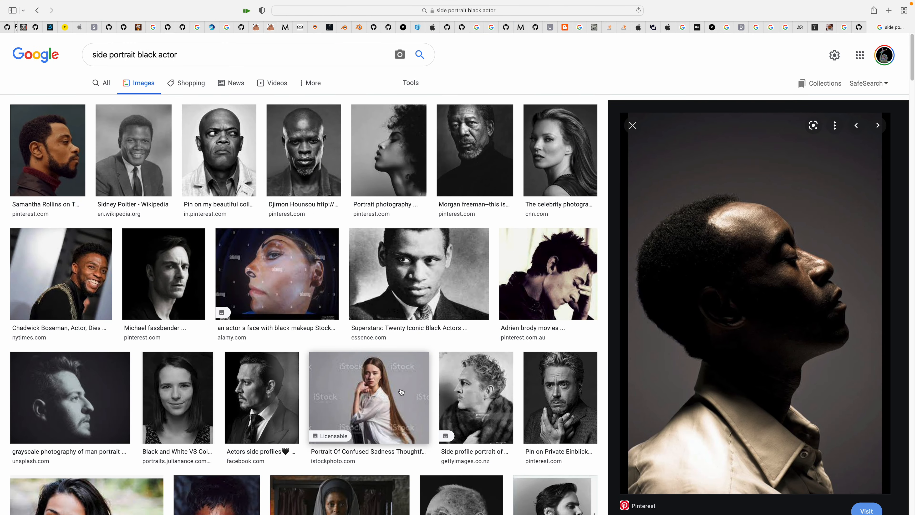
Change the image search to "side portrait black actress"
{"action": "double_click", "coordinate": [173, 54]}
{"action": "type", "text": "actress"}
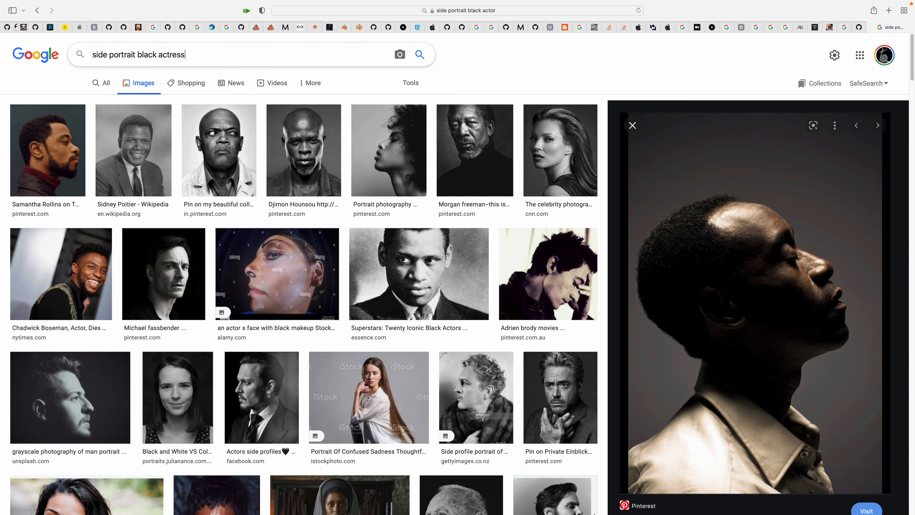
{"action": "key", "text": "Return"}
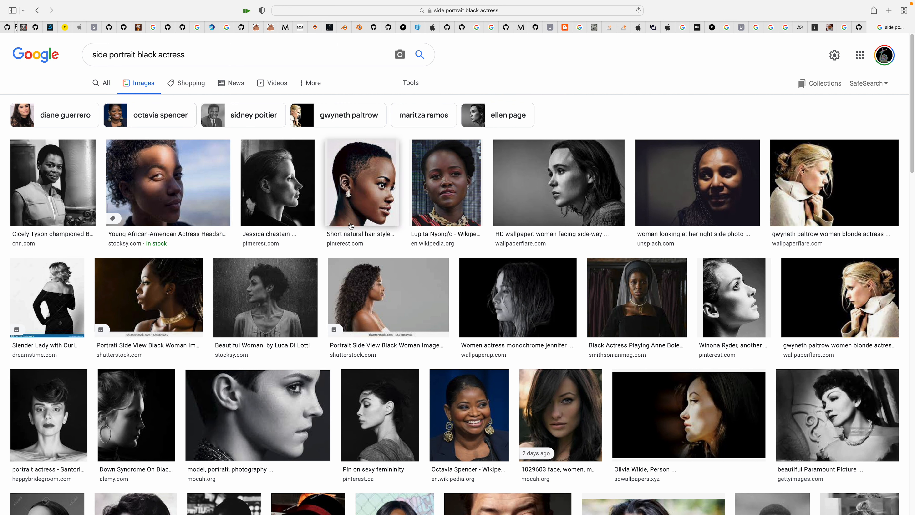
Open the Shutterstock side-view portrait of the woman with long curly hair and save the image to Downloads
{"action": "left_click", "coordinate": [391, 285]}
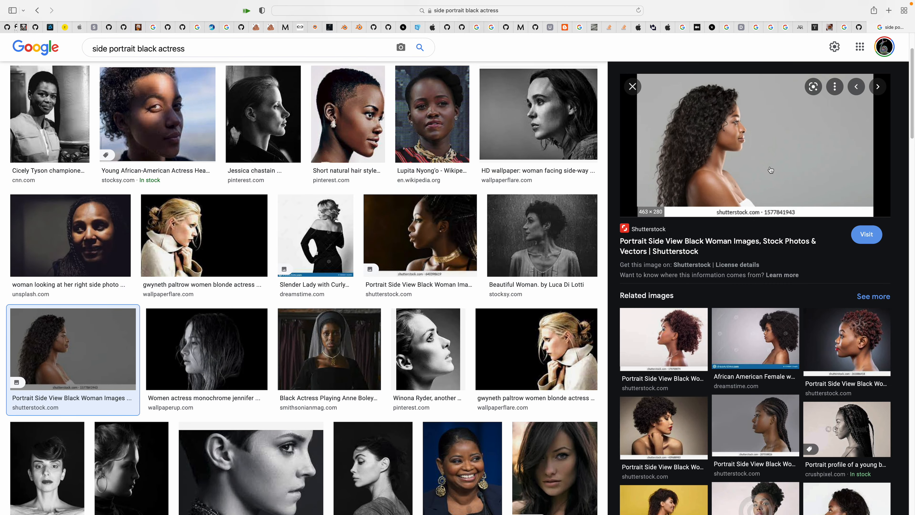
{"action": "right_click", "coordinate": [770, 169]}
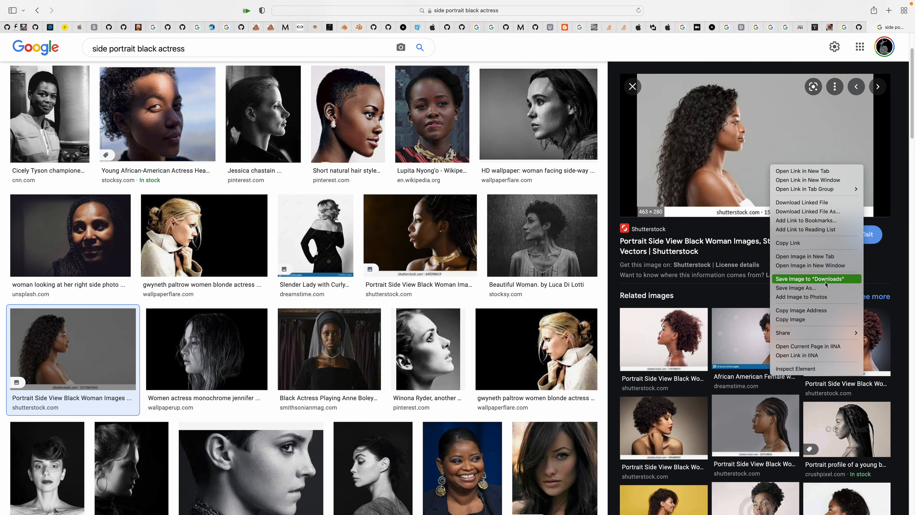
{"action": "left_click", "coordinate": [810, 279]}
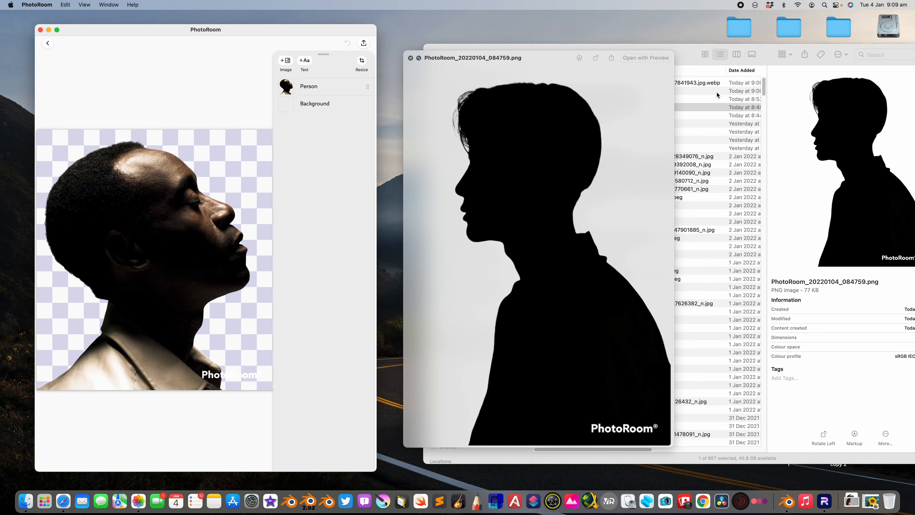
In Finder, close the silhouette preview and rename the newly downloaded portrait to profile_example.jpg.webp
{"action": "left_click", "coordinate": [686, 54]}
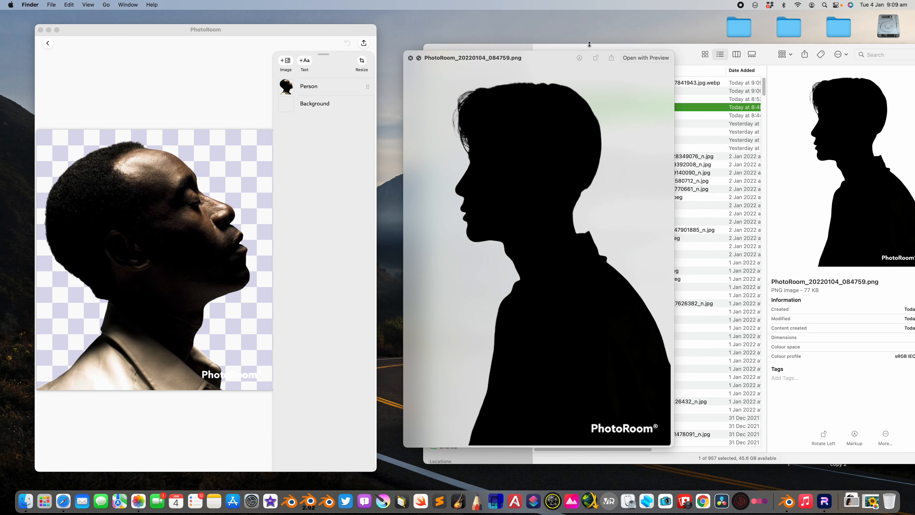
{"action": "left_click", "coordinate": [411, 57]}
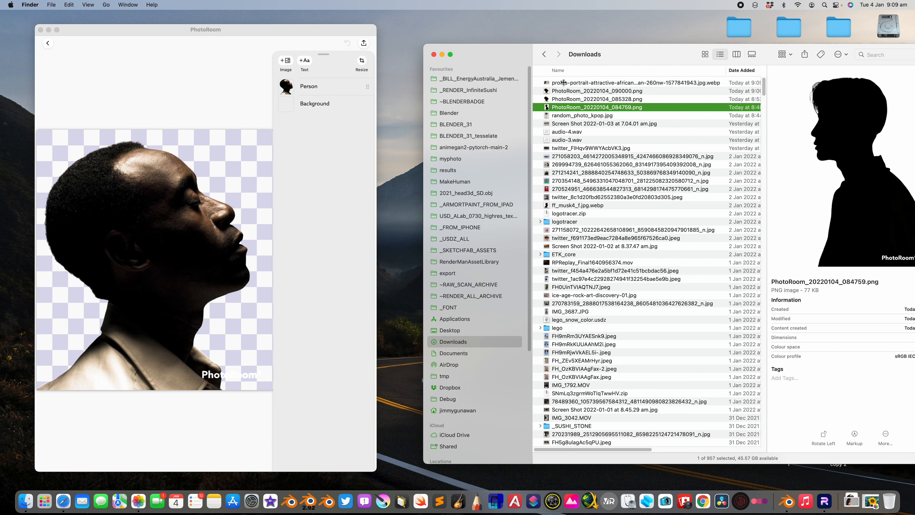
{"action": "left_click", "coordinate": [572, 83]}
{"action": "key", "text": "Return"}
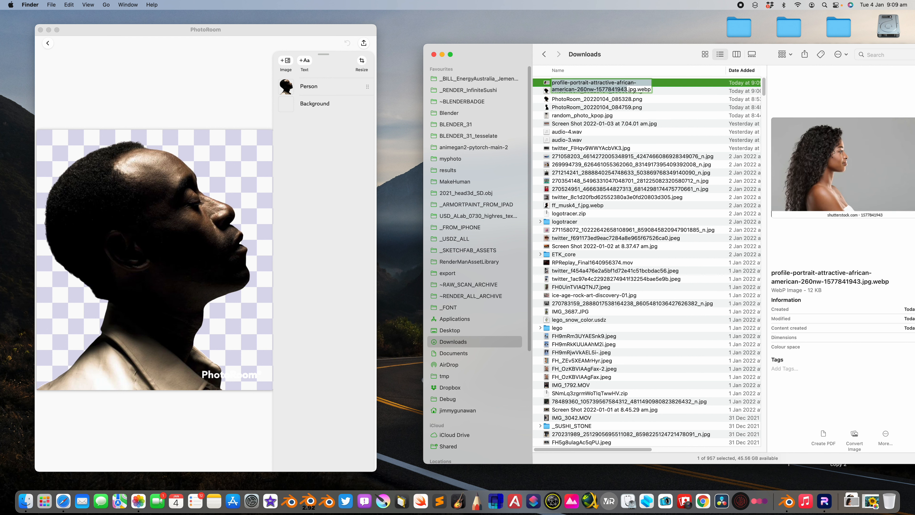
{"action": "type", "text": "profile_example"}
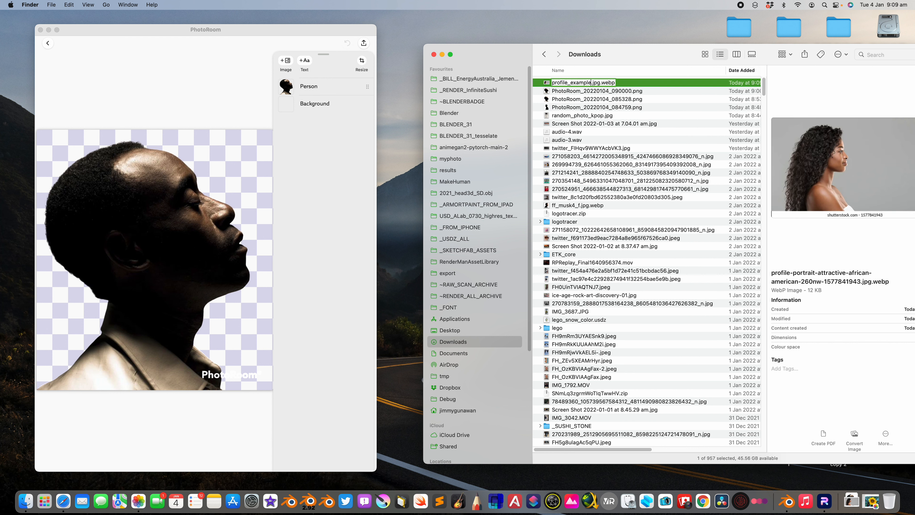
{"action": "key", "text": "Return"}
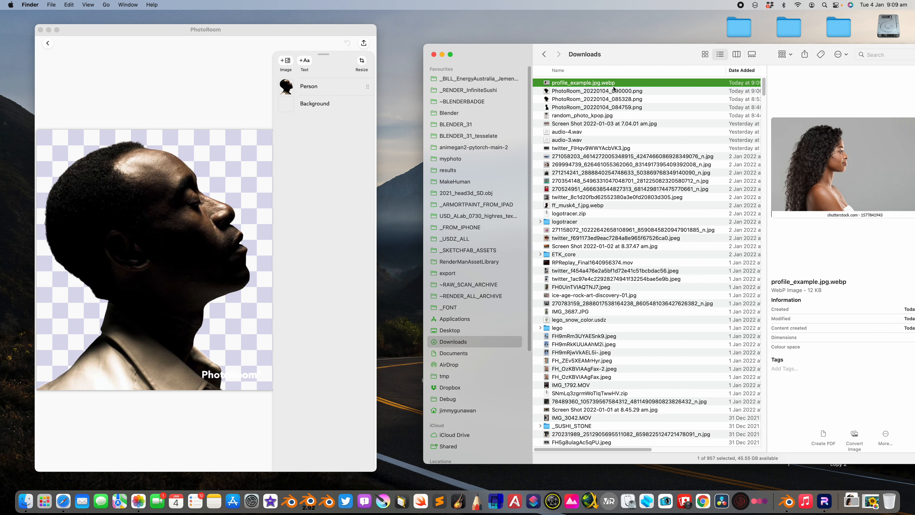
Open profile_example.jpg.webp with Photos.app, allowing all applications to be chosen for the file
{"action": "left_click", "coordinate": [584, 108]}
{"action": "left_click", "coordinate": [594, 84]}
{"action": "right_click", "coordinate": [598, 82]}
{"action": "mouse_move", "coordinate": [615, 97]}
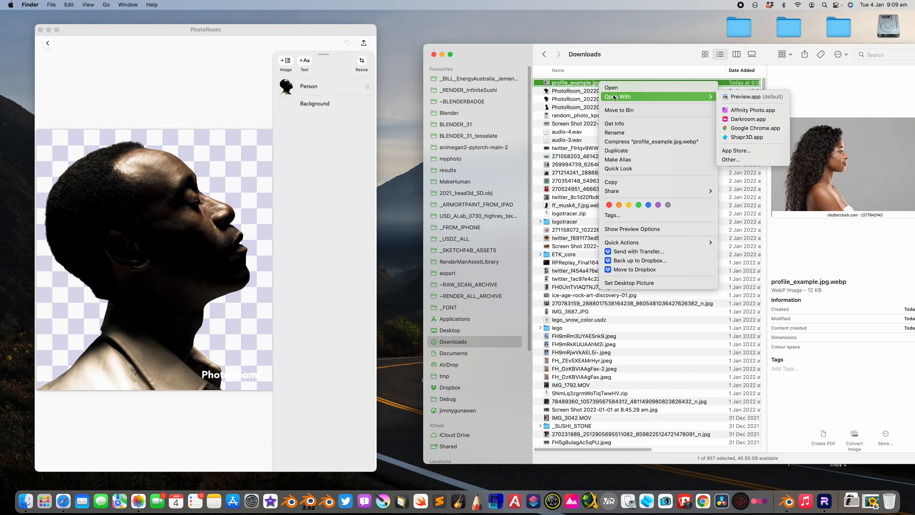
{"action": "left_click", "coordinate": [735, 160]}
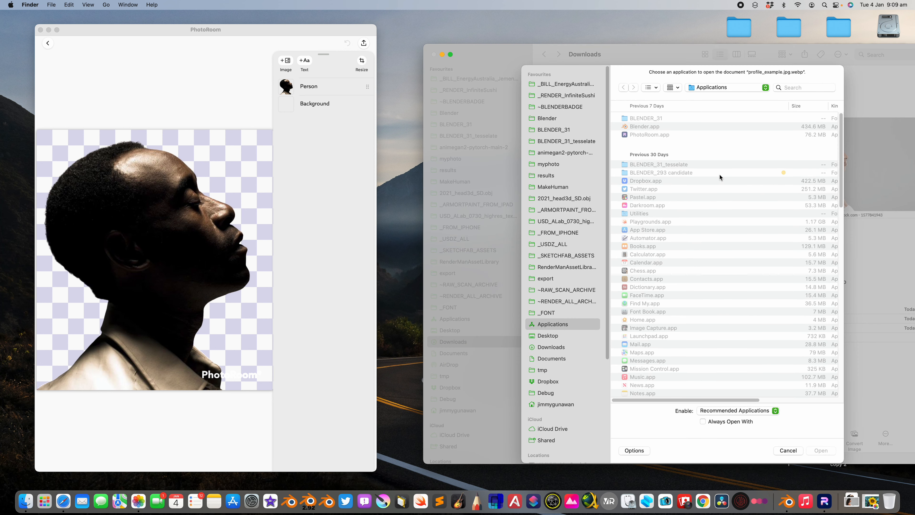
{"action": "left_click", "coordinate": [735, 411]}
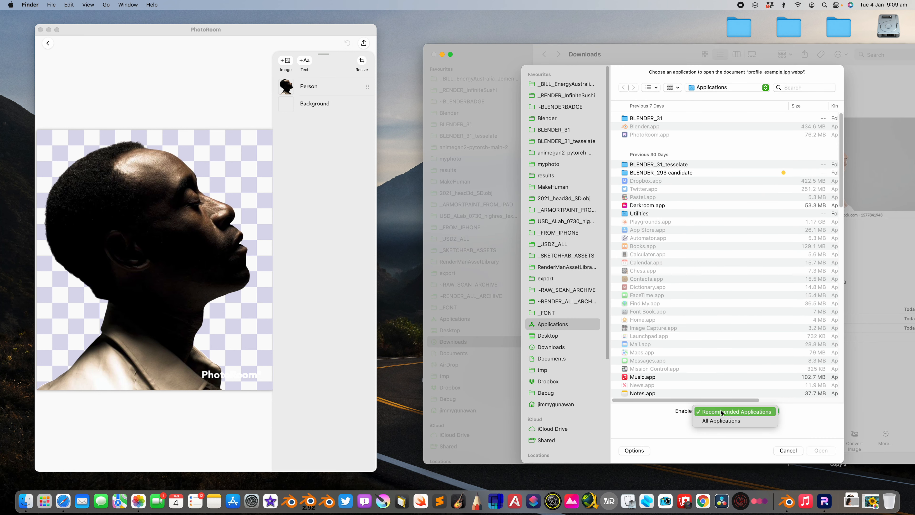
{"action": "left_click", "coordinate": [724, 419]}
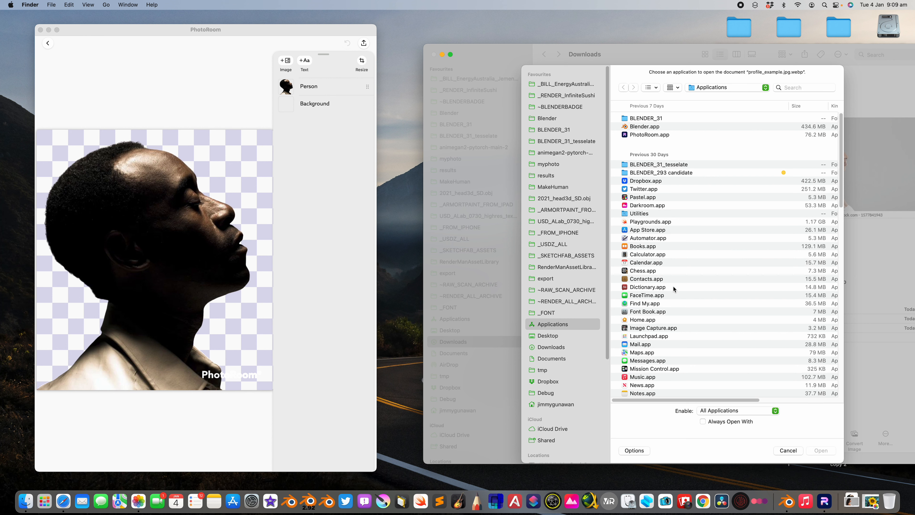
{"action": "scroll", "coordinate": [656, 362], "scroll_direction": "down", "scroll_amount": 5}
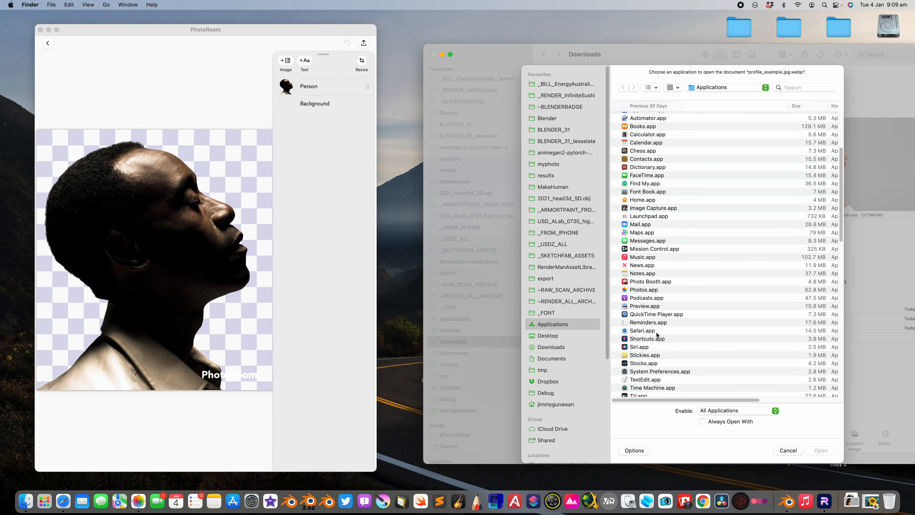
{"action": "left_click", "coordinate": [648, 290]}
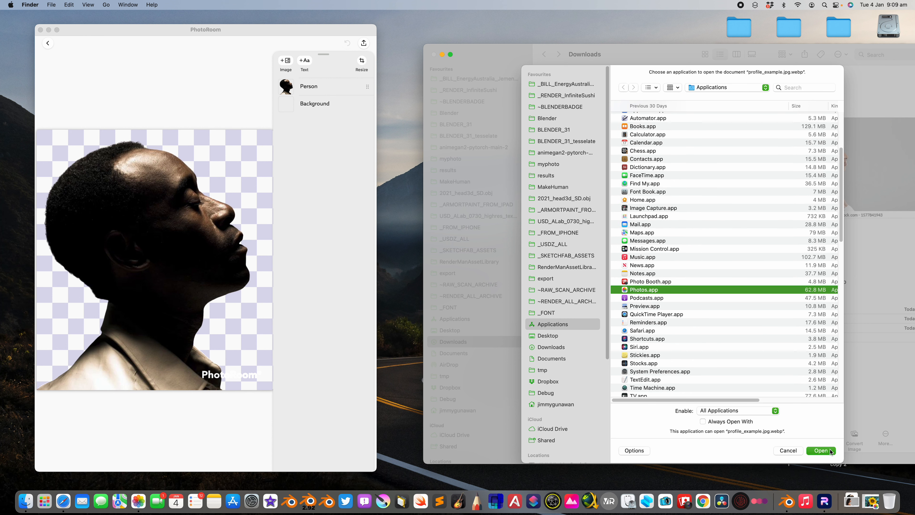
{"action": "left_click", "coordinate": [821, 451]}
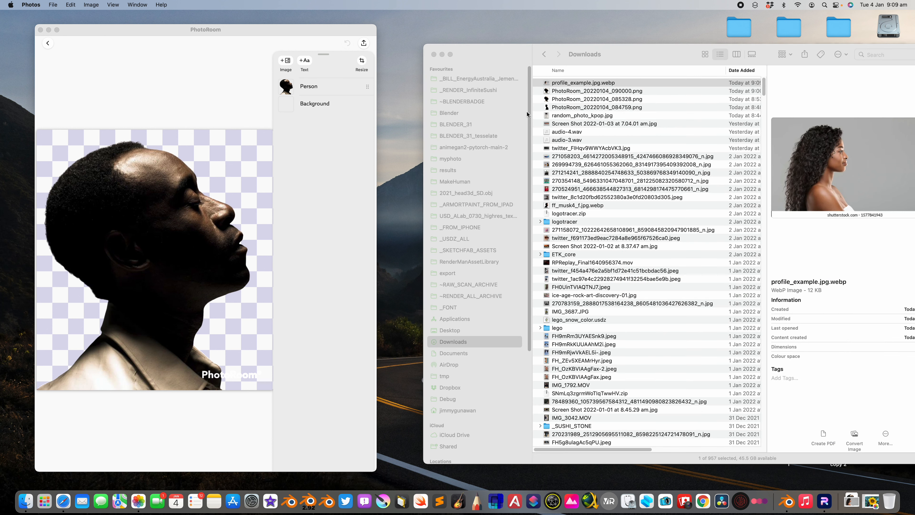
{"action": "left_click", "coordinate": [555, 82]}
{"action": "right_click", "coordinate": [555, 83]}
{"action": "mouse_move", "coordinate": [578, 95]}
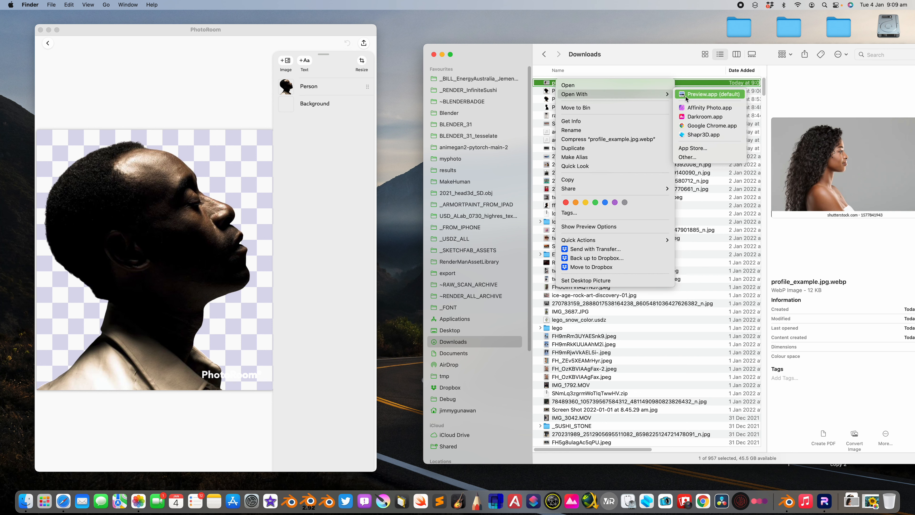
{"action": "left_click", "coordinate": [687, 157]}
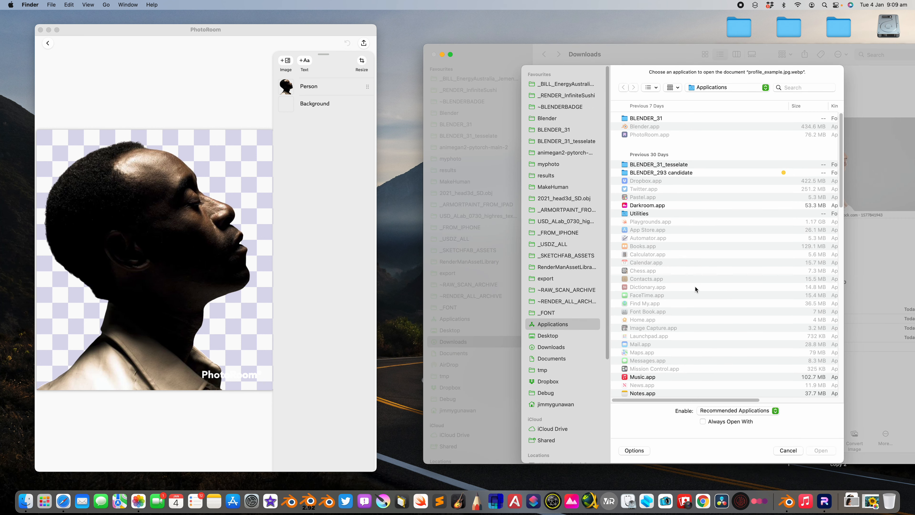
{"action": "left_click", "coordinate": [791, 449]}
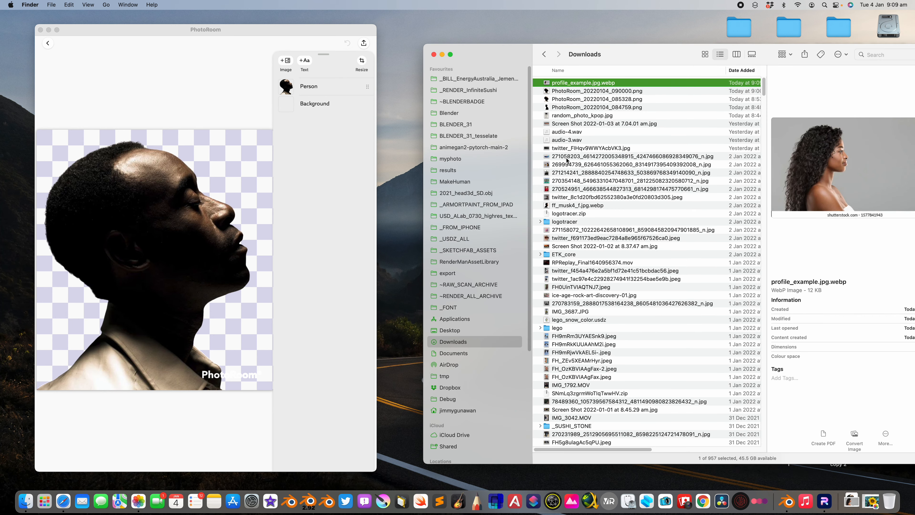
{"action": "right_click", "coordinate": [577, 86]}
Leave the current portrait in PhotoRoom for its Discover gallery, and switch to the portrait search results in Safari
{"action": "left_click", "coordinate": [170, 52]}
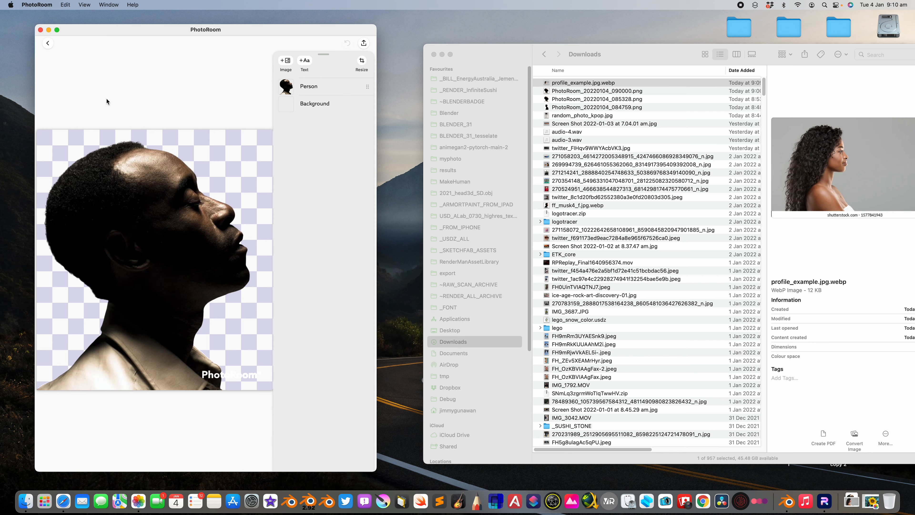
{"action": "left_click", "coordinate": [51, 48]}
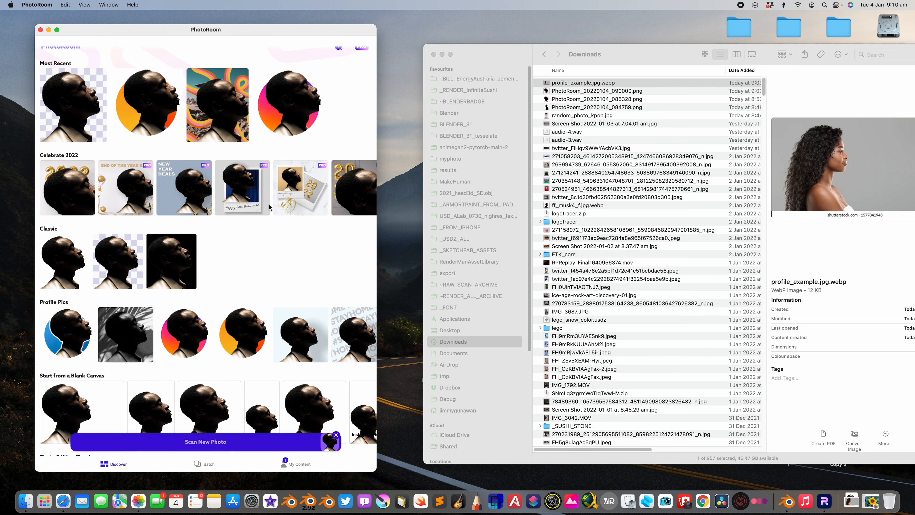
{"action": "key", "text": "ctrl+Right"}
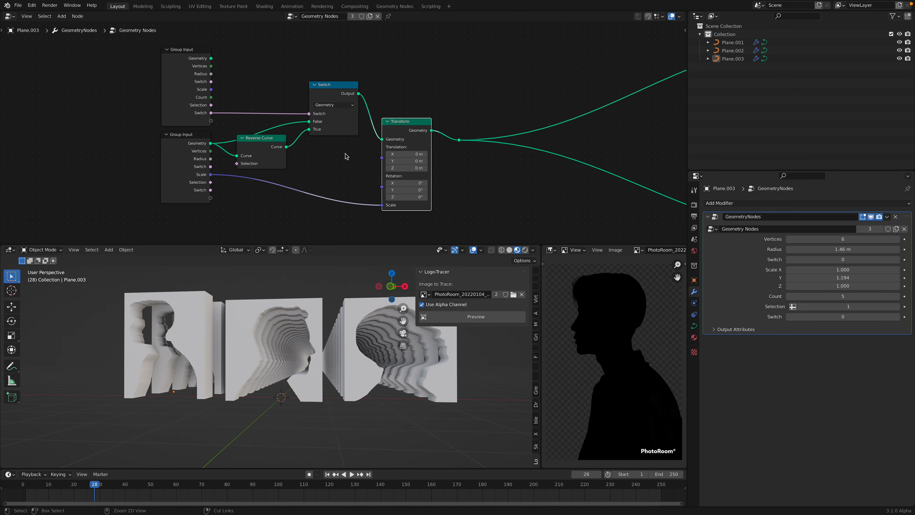
{"action": "key", "text": "ctrl+Right"}
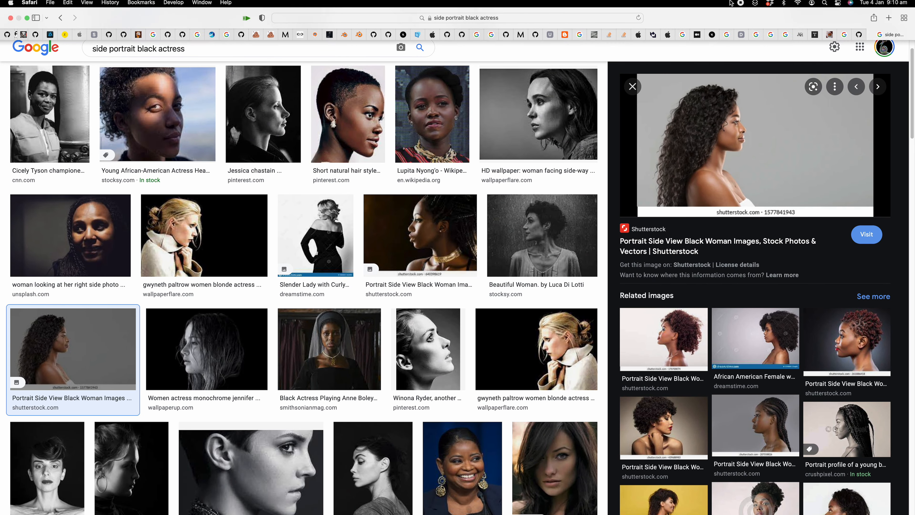